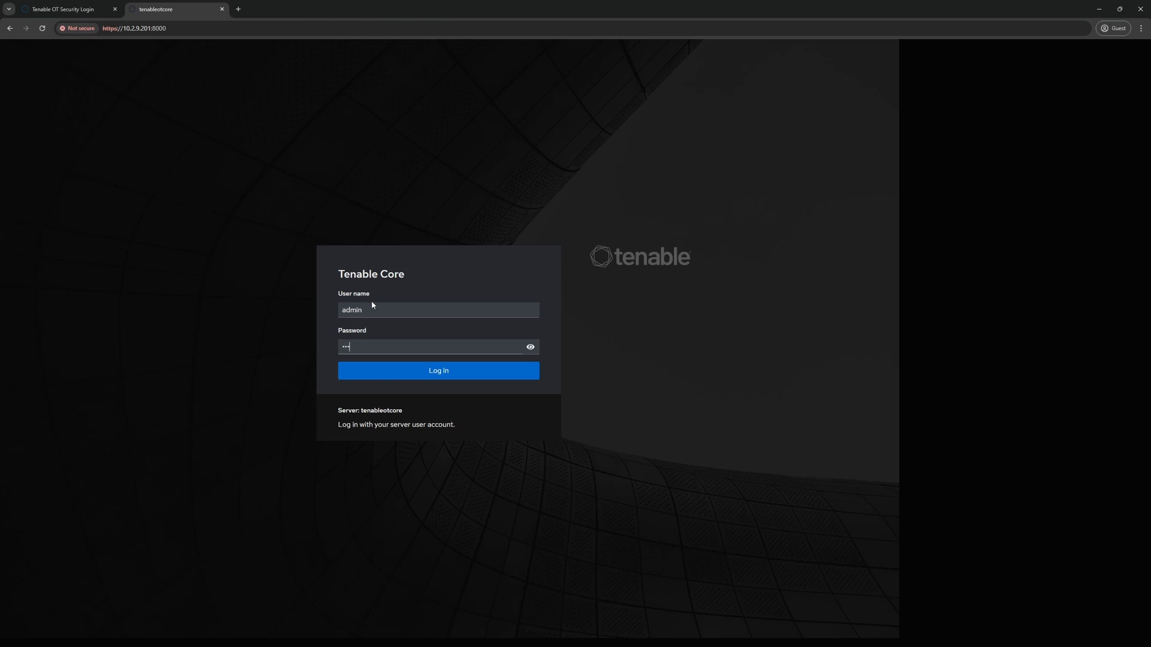
- Submit the admin password to log in to the Tenable Core web console
{"action": "key", "text": "Return"}
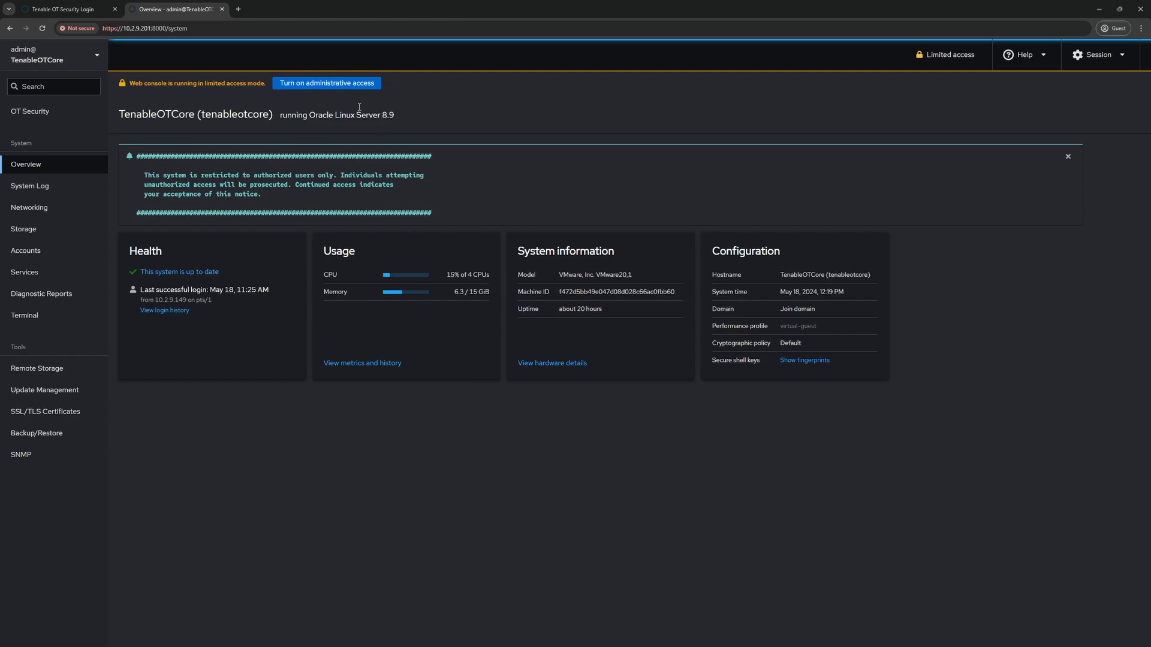
- Turn on administrative access by authenticating with the admin password
{"action": "left_click", "coordinate": [300, 86]}
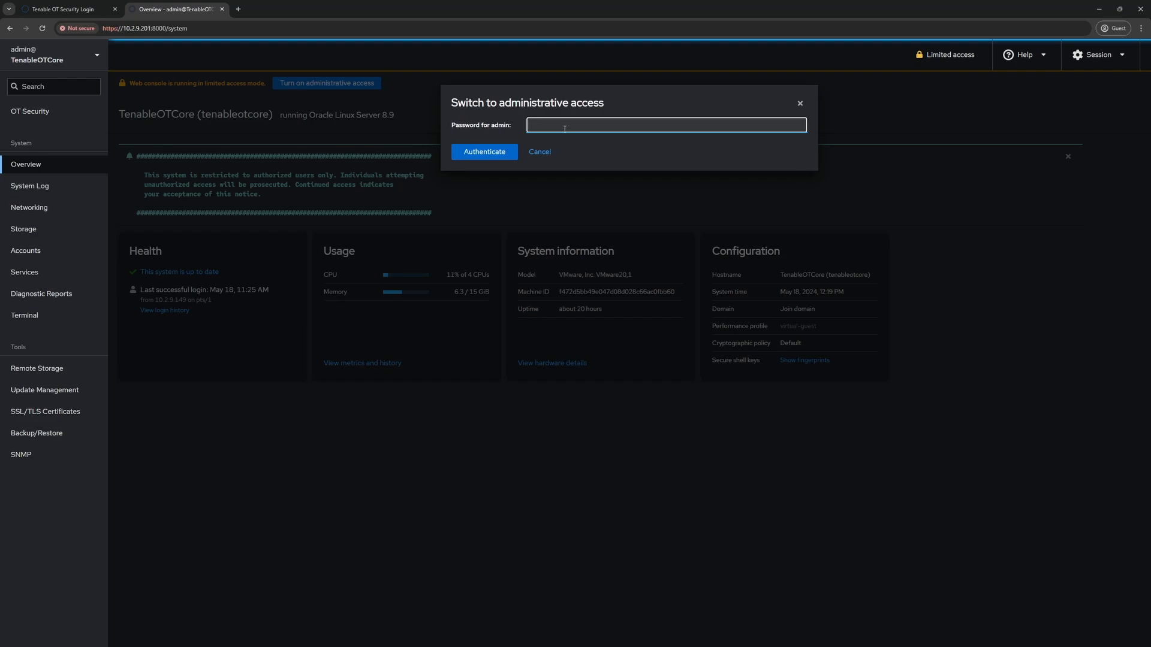
{"action": "type", "text": "********"}
{"action": "key", "text": "Return"}
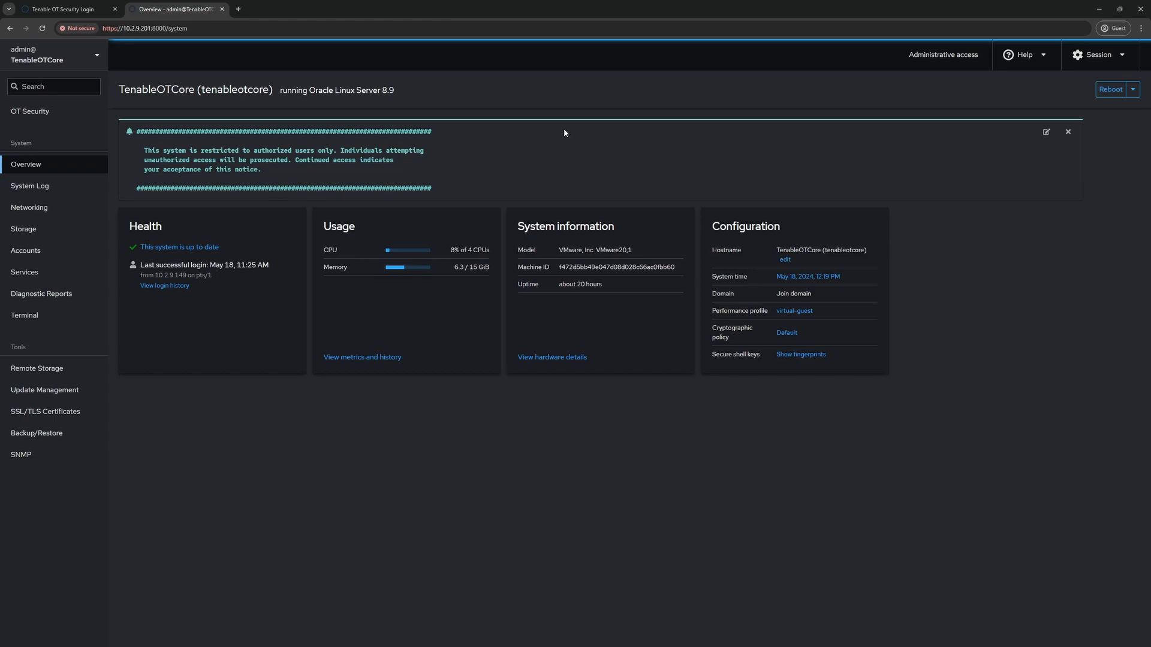
- Open Backup/Restore and highlight the warning that remote storage is not configured
{"action": "left_click", "coordinate": [49, 432]}
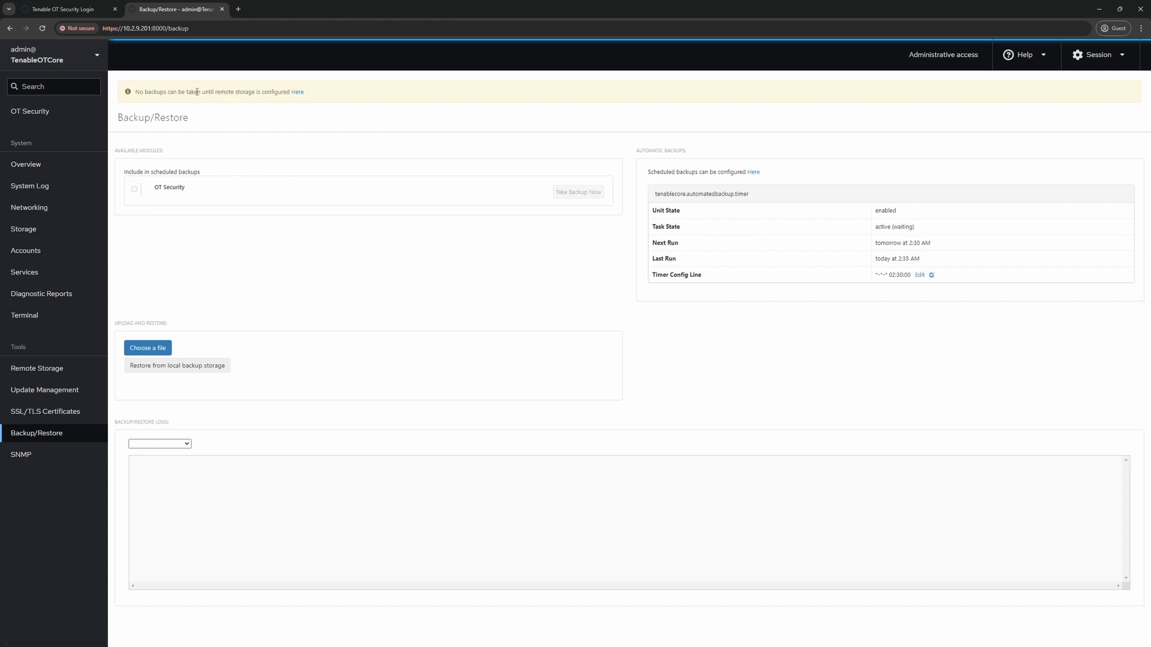
{"action": "left_click_drag", "start_coordinate": [141, 94], "coordinate": [265, 95]}
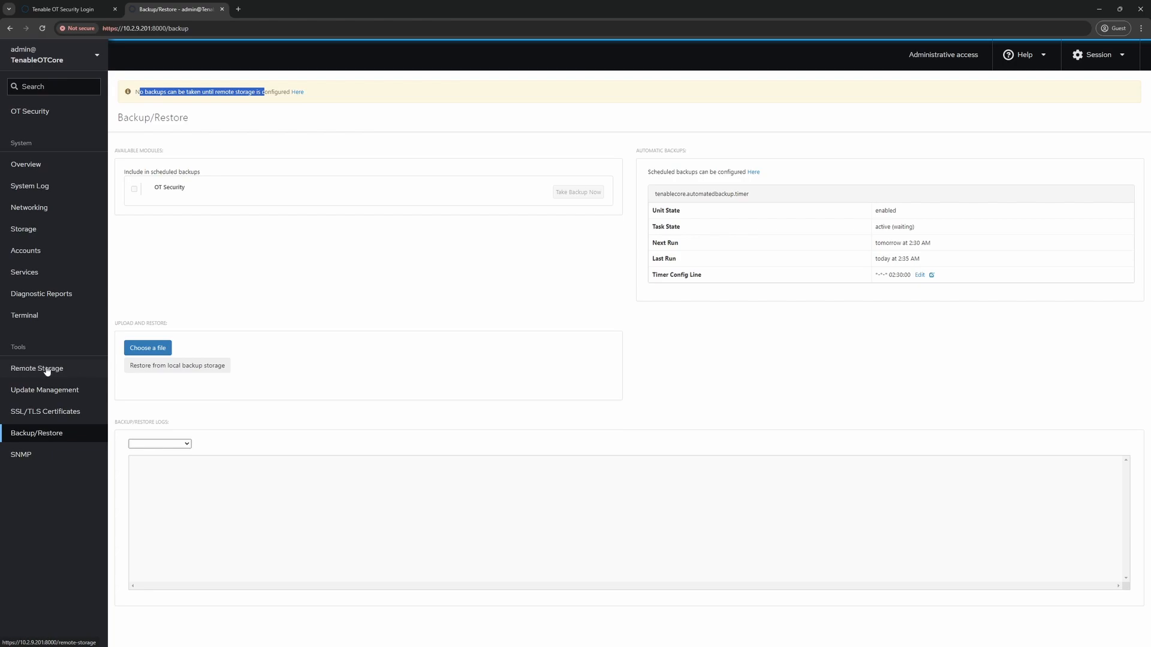
- Change the backup Storage Mode to Local, then go back to Backup/Restore
{"action": "left_click", "coordinate": [298, 93]}
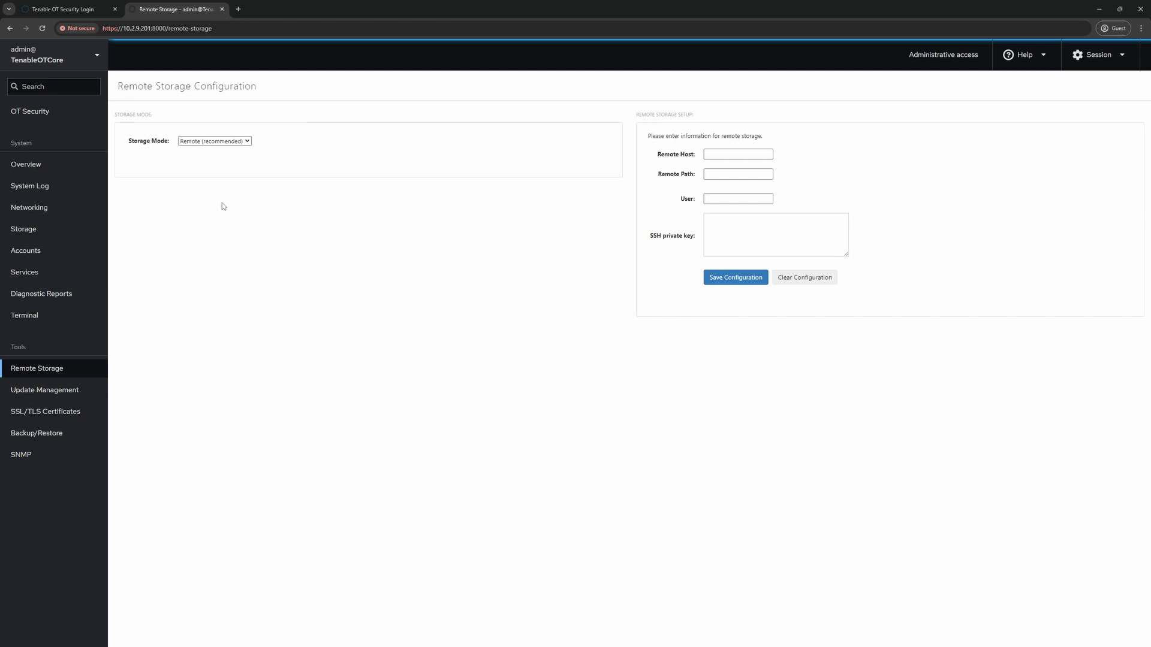
{"action": "left_click", "coordinate": [214, 142]}
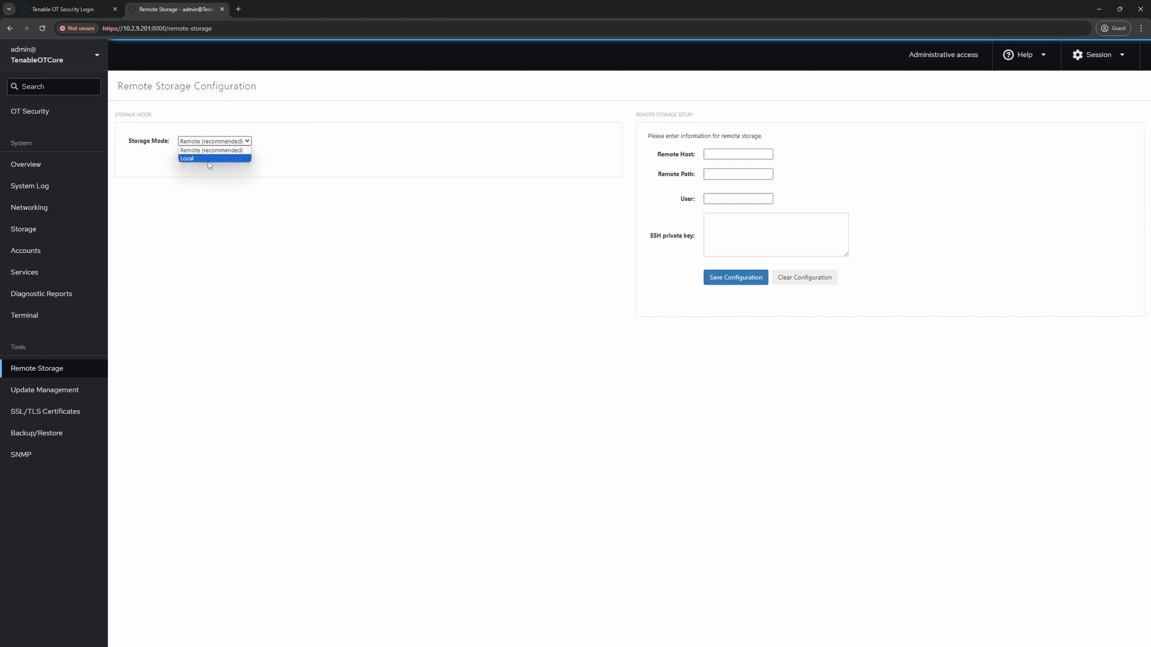
{"action": "left_click", "coordinate": [210, 159]}
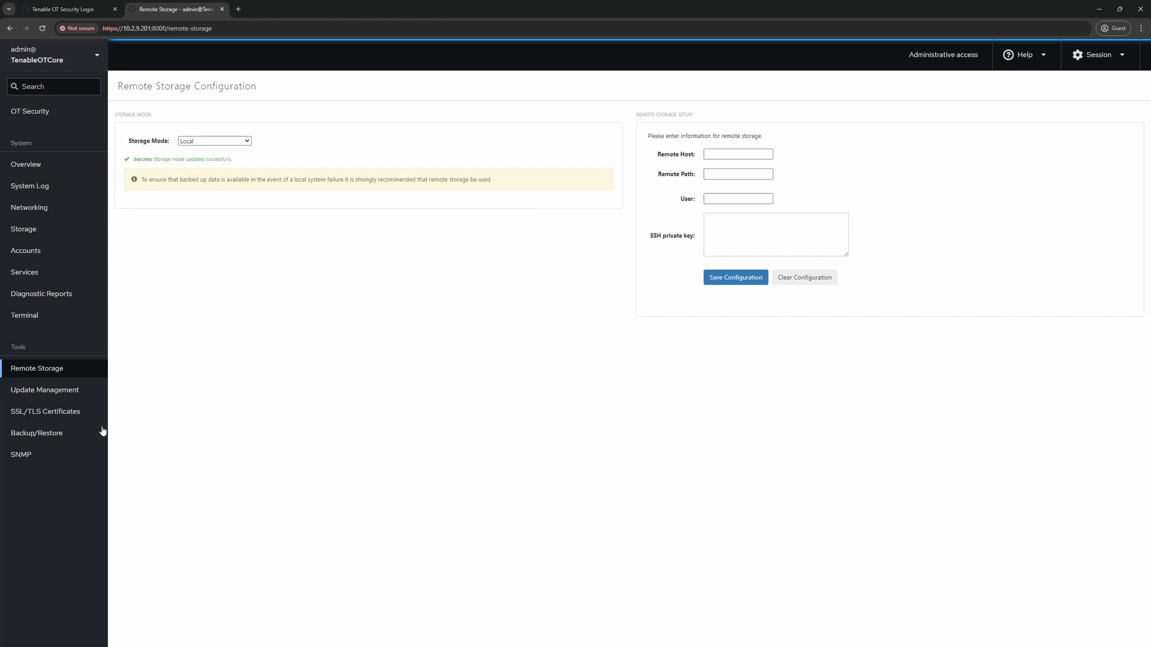
{"action": "left_click", "coordinate": [60, 438]}
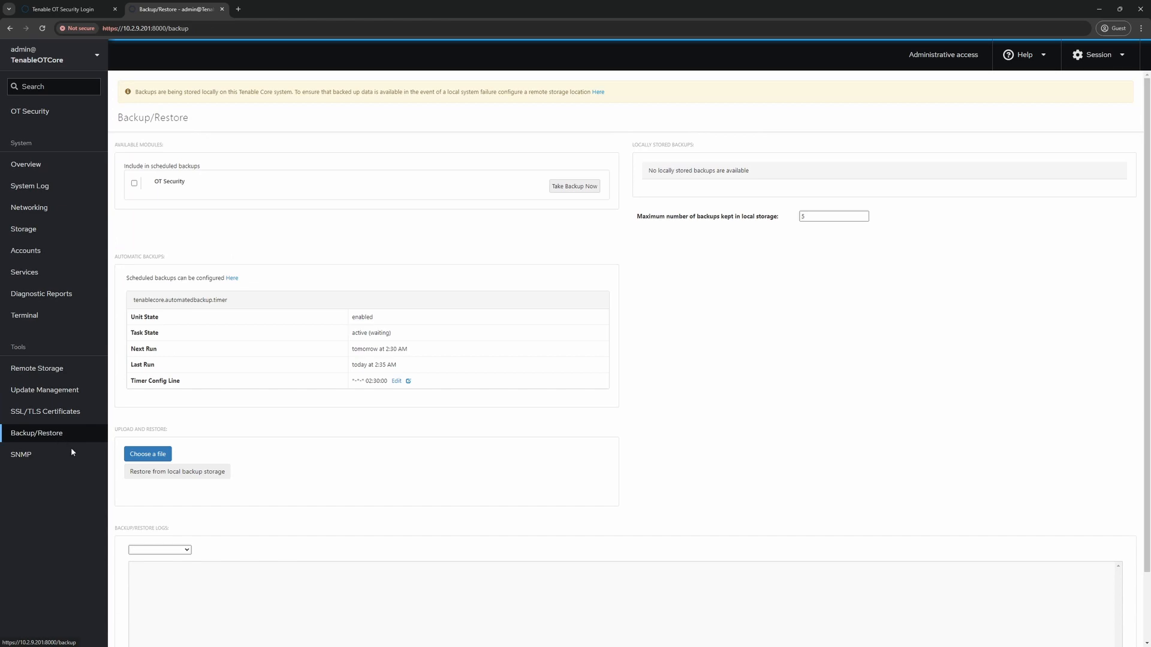
- Include OT Security in scheduled backups and take a backup immediately
{"action": "left_click", "coordinate": [135, 185]}
{"action": "left_click", "coordinate": [570, 189]}
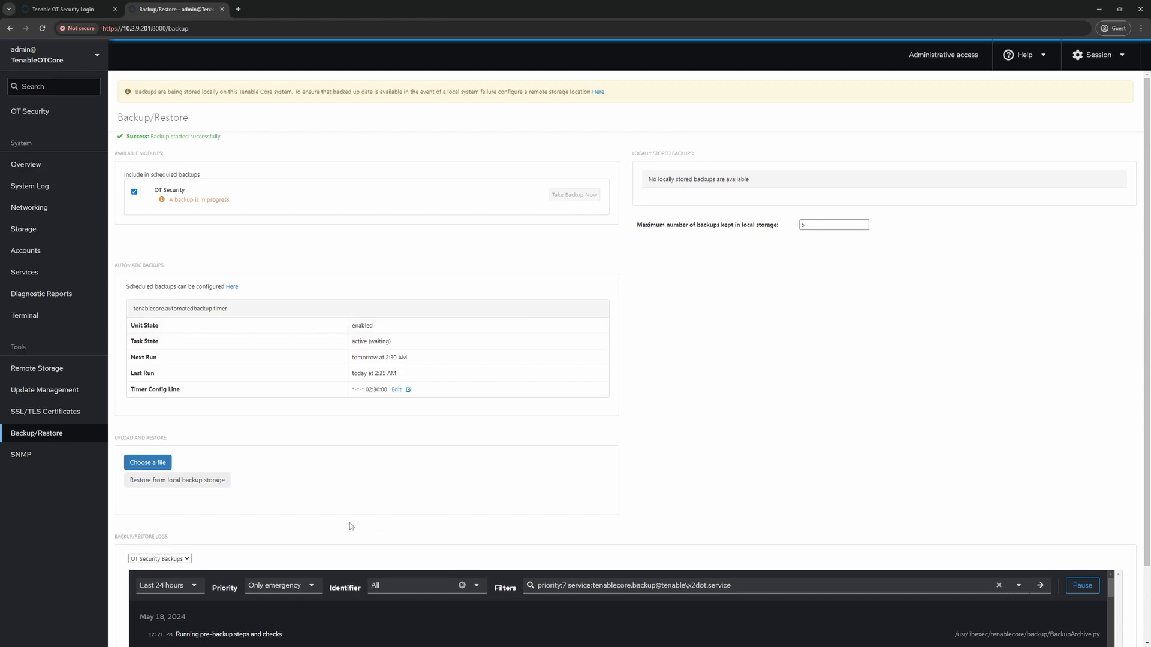
{"action": "scroll", "coordinate": [350, 521], "scroll_direction": "down", "scroll_amount": 2}
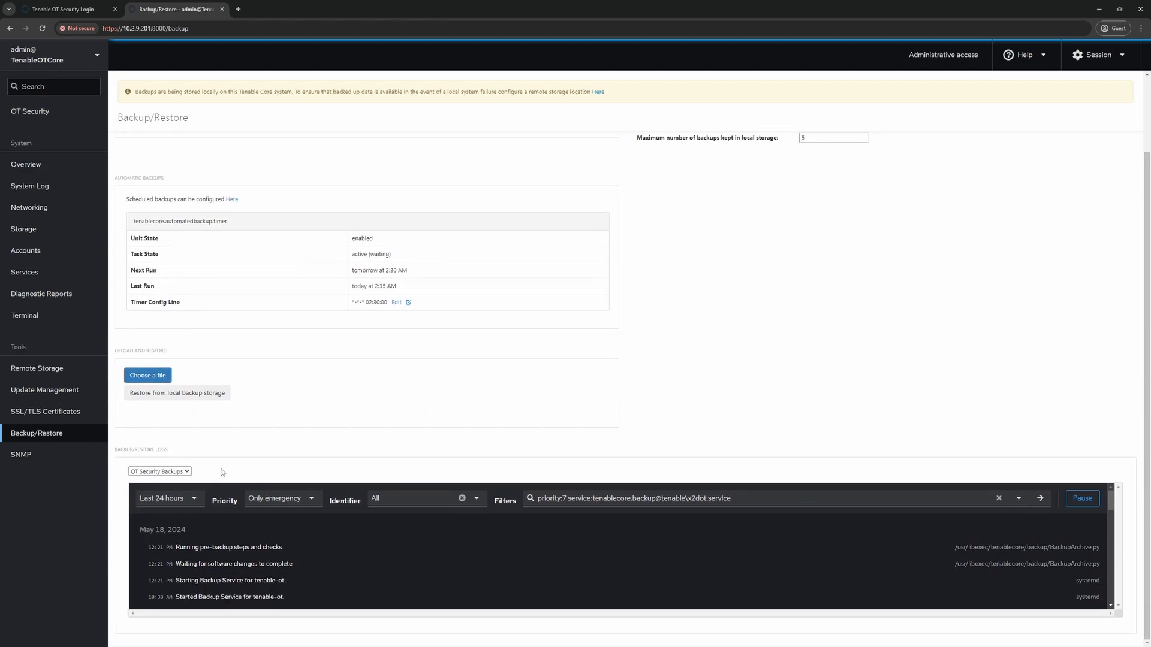
- Show the OT Security Backups logs to confirm the backup succeeded
{"action": "left_click", "coordinate": [187, 472]}
{"action": "left_click", "coordinate": [157, 504]}
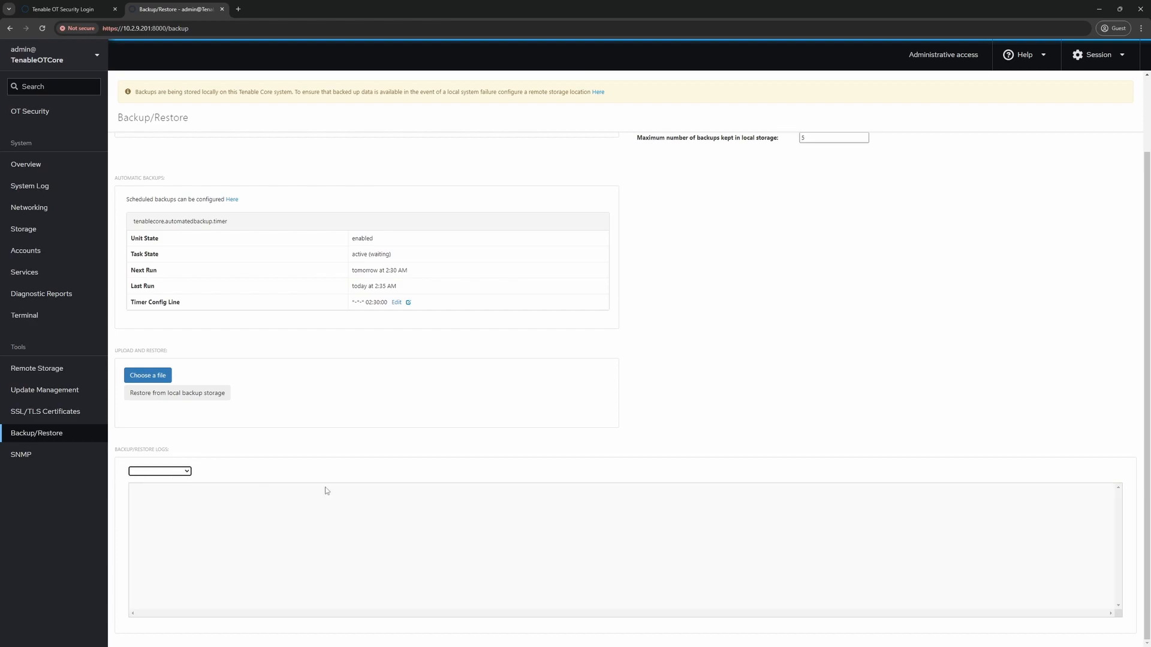
{"action": "left_click", "coordinate": [187, 472]}
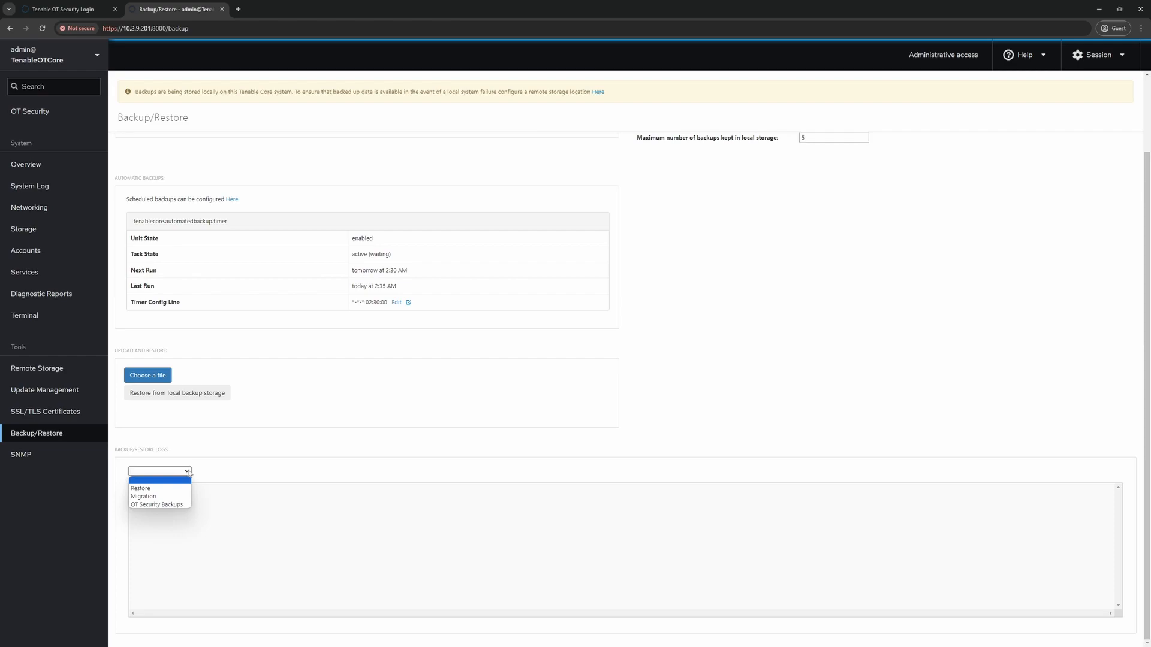
{"action": "left_click", "coordinate": [144, 505]}
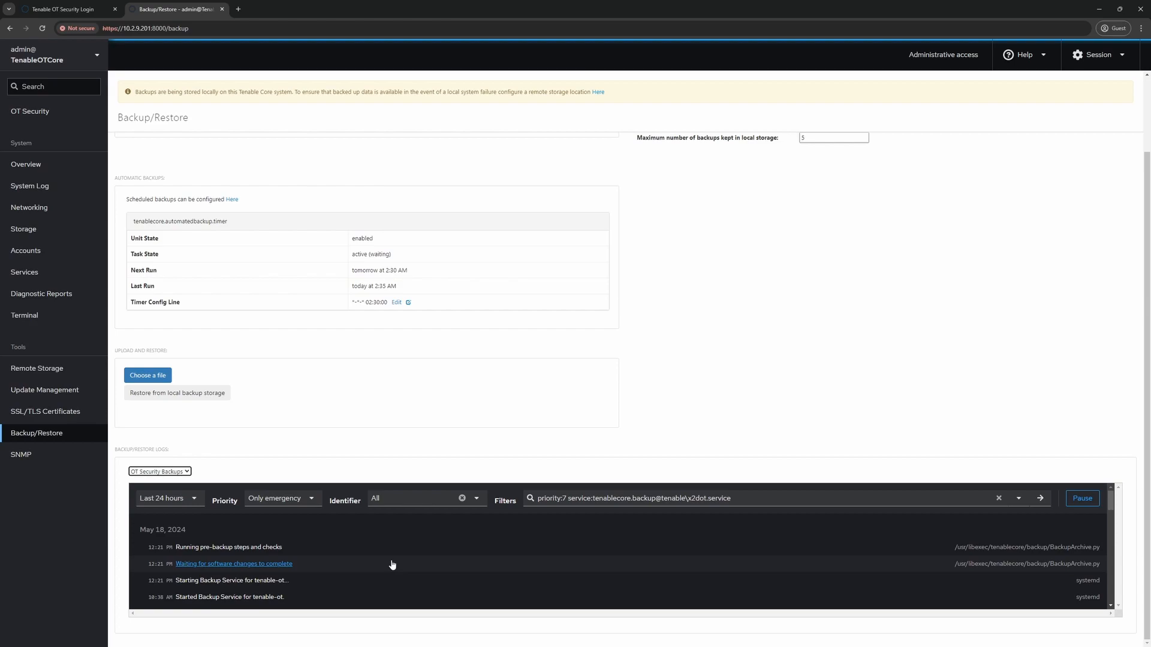
{"action": "scroll", "coordinate": [677, 391], "scroll_direction": "up", "scroll_amount": 2}
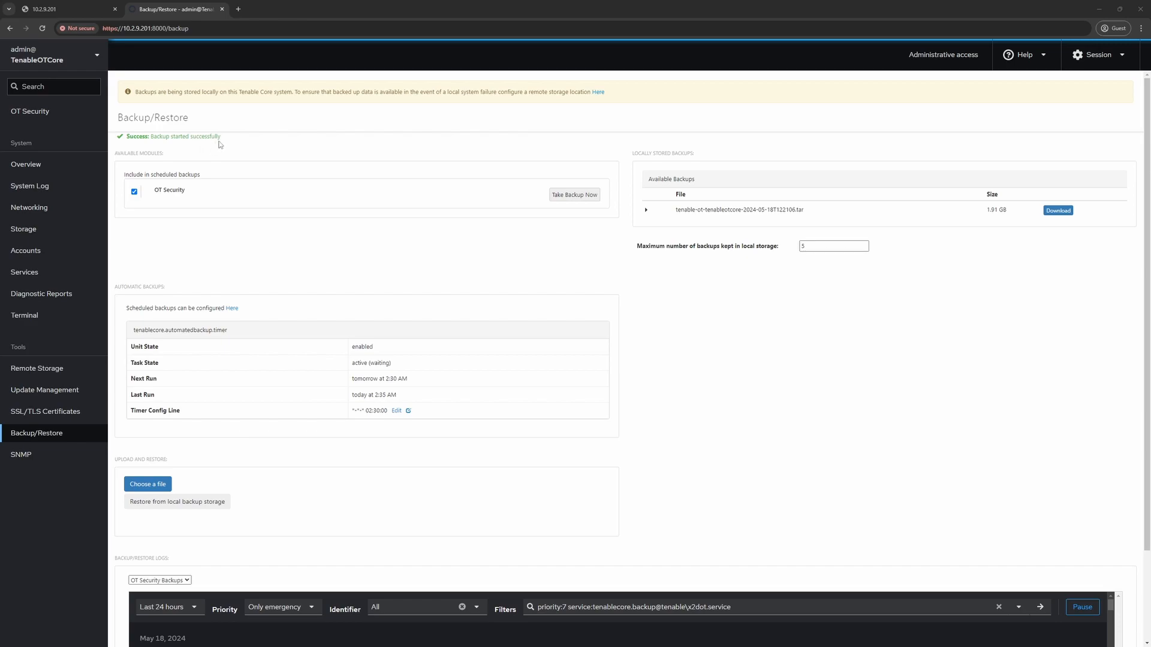
{"action": "scroll", "coordinate": [601, 398], "scroll_direction": "down", "scroll_amount": 2}
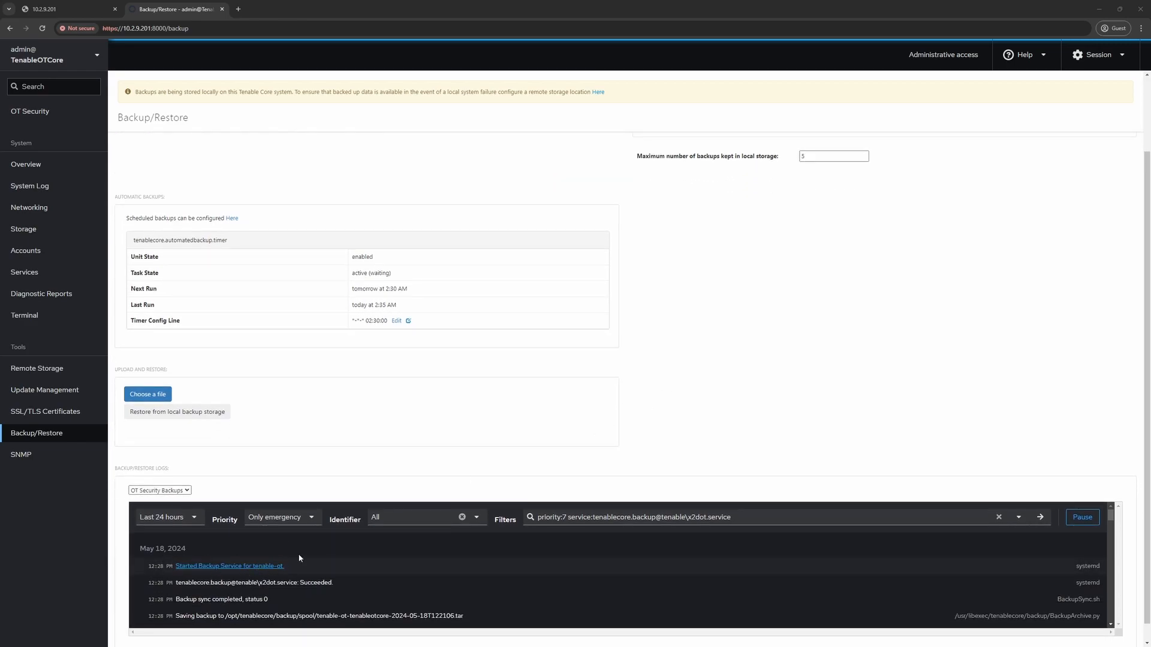
- Log in to OT Security as local user otadmin, then return to the Tenable Core tab
{"action": "left_click", "coordinate": [70, 11]}
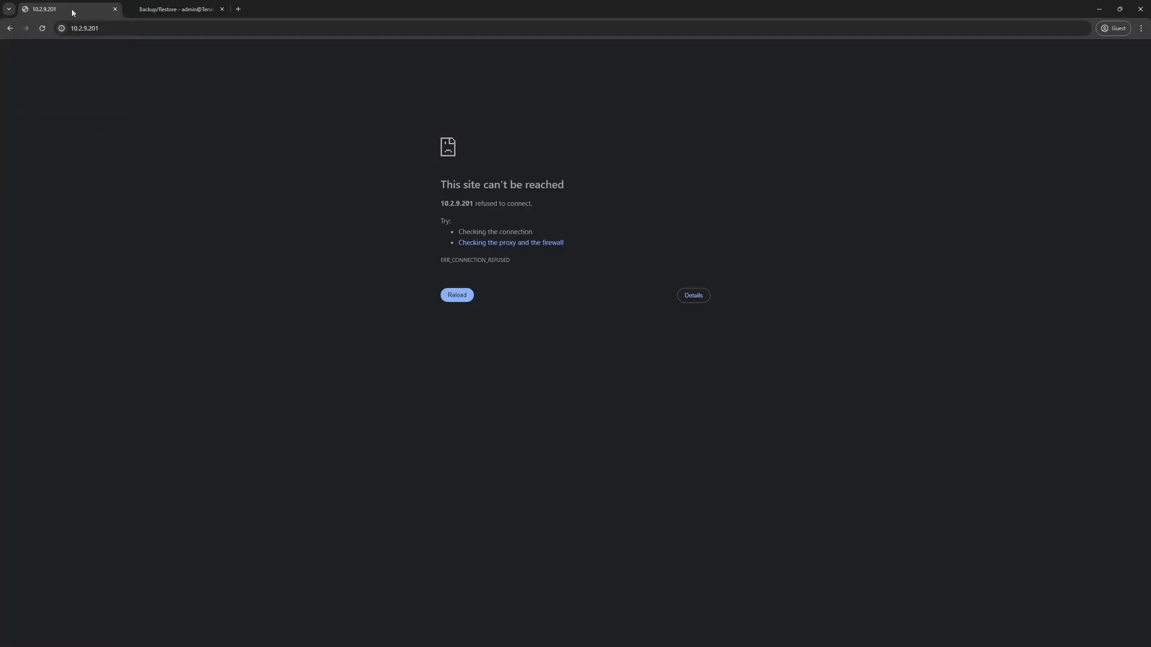
{"action": "left_click", "coordinate": [139, 30]}
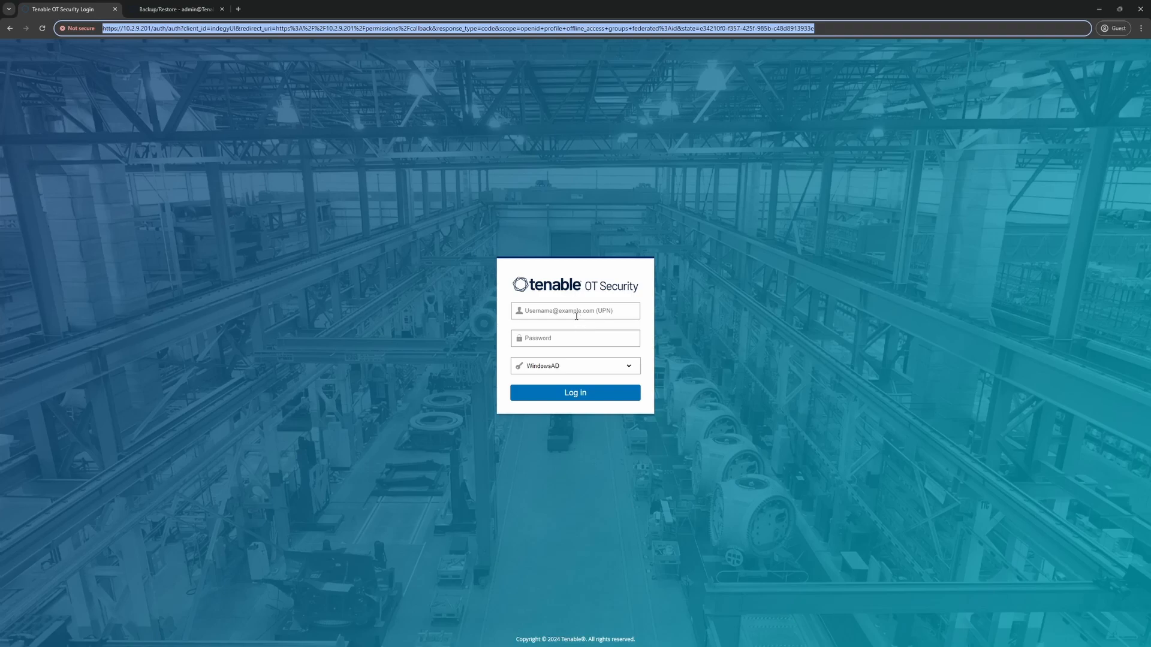
{"action": "left_click", "coordinate": [568, 368]}
{"action": "left_click", "coordinate": [559, 401]}
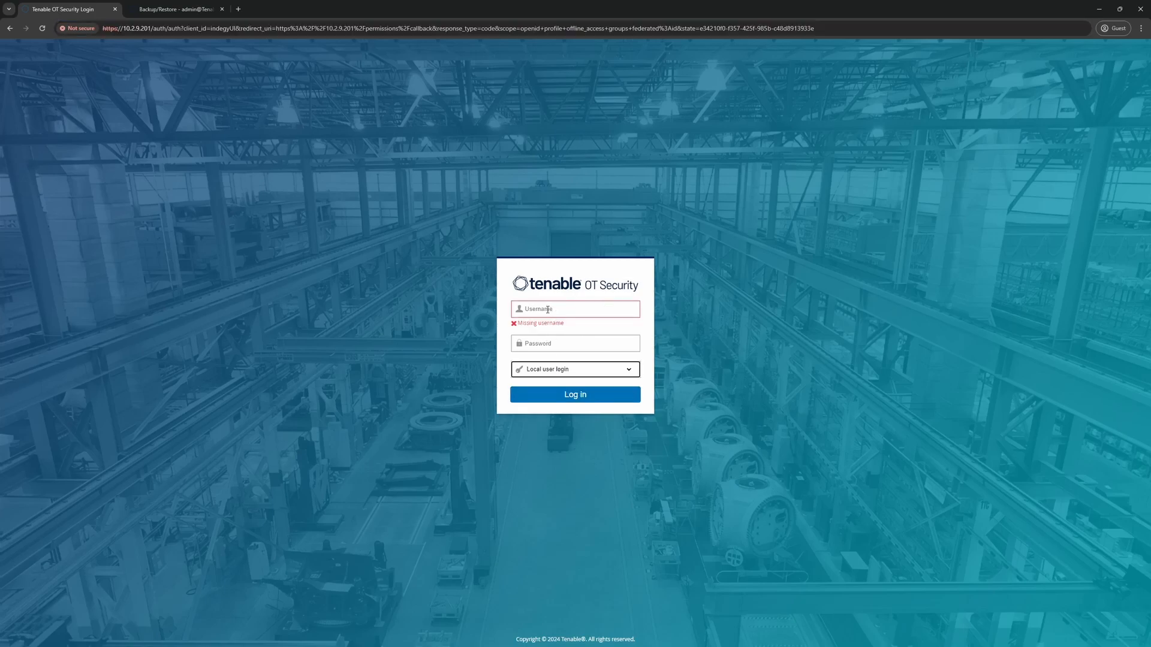
{"action": "left_click", "coordinate": [548, 309]}
{"action": "type", "text": "otadmin"}
{"action": "key", "text": "Tab"}
{"action": "type", "text": "••••••••••"}
{"action": "key", "text": "Return"}
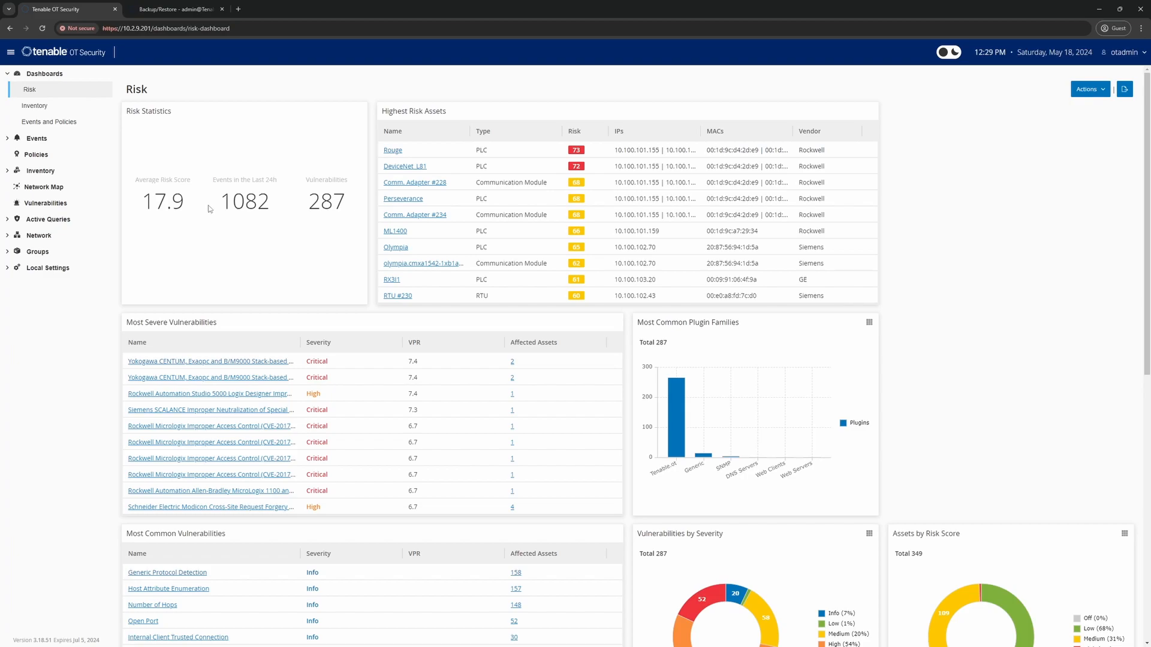
{"action": "left_click", "coordinate": [168, 9]}
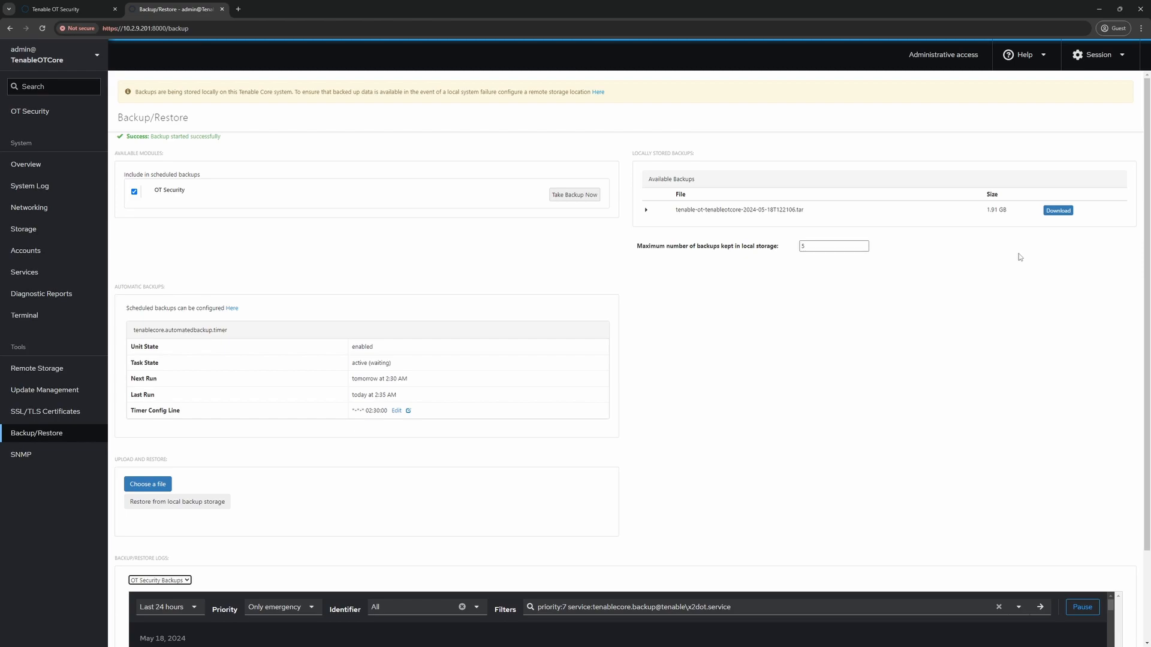
- Download tenable-ot-tenablecore-2024-05-18T122106.tar and save it to the Downloads folder
{"action": "left_click", "coordinate": [1059, 212]}
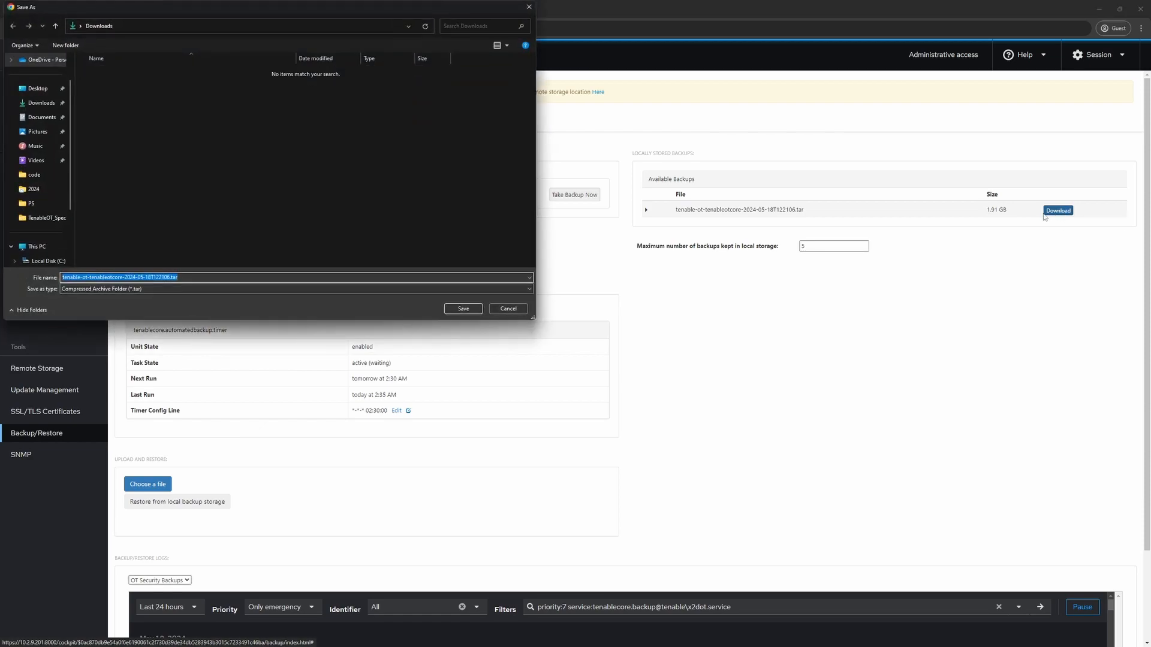
{"action": "left_click", "coordinate": [463, 310]}
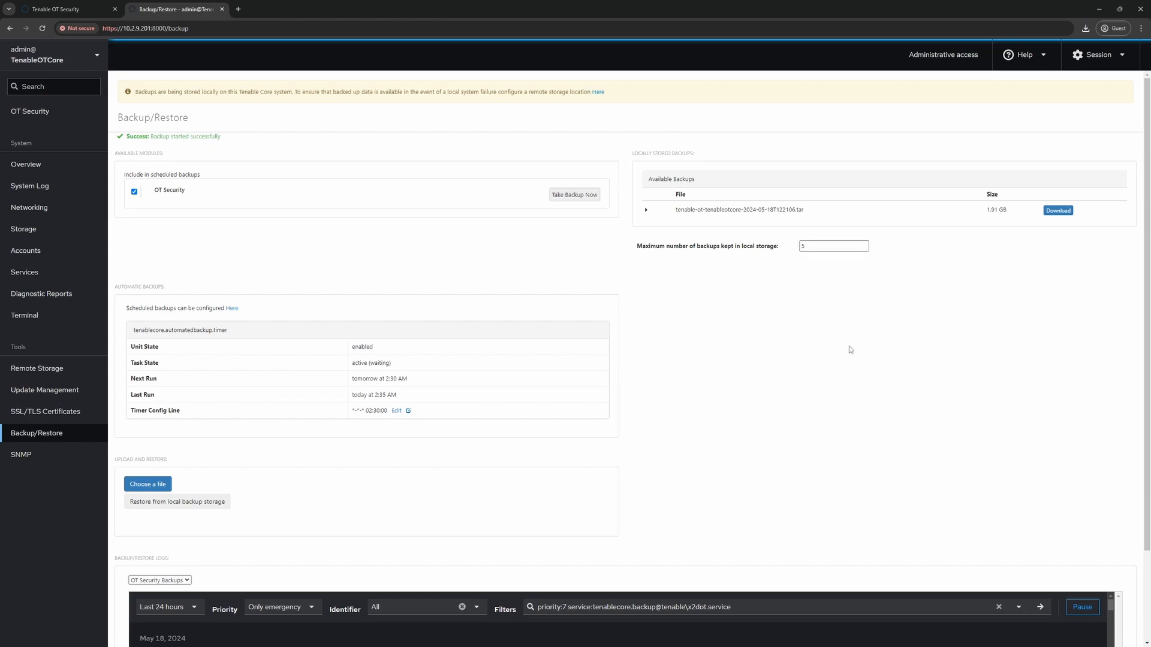
{"action": "left_click", "coordinate": [43, 372]}
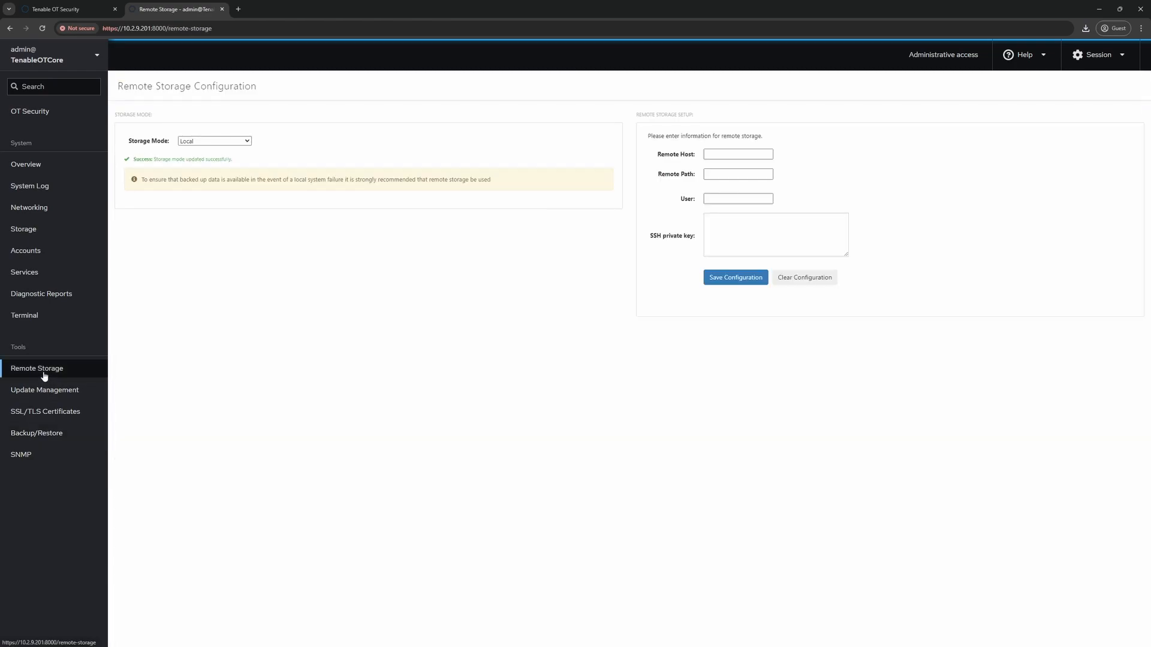
{"action": "left_click", "coordinate": [246, 142]}
{"action": "left_click", "coordinate": [220, 152]}
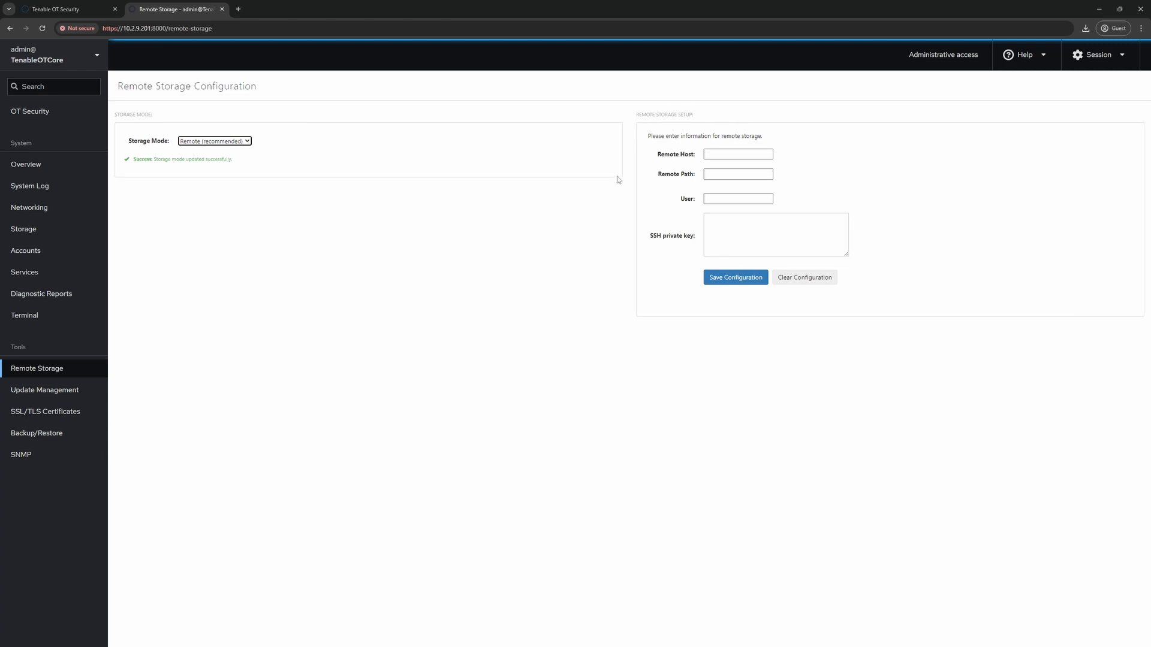
{"action": "left_click", "coordinate": [728, 174]}
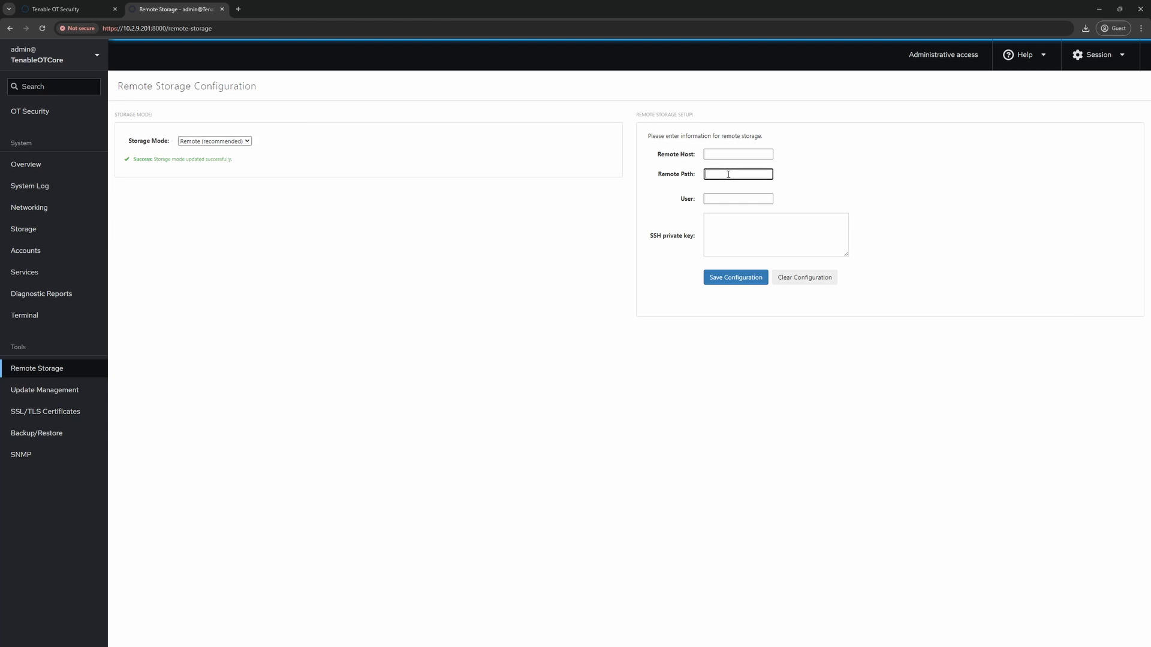
{"action": "left_click", "coordinate": [728, 198]}
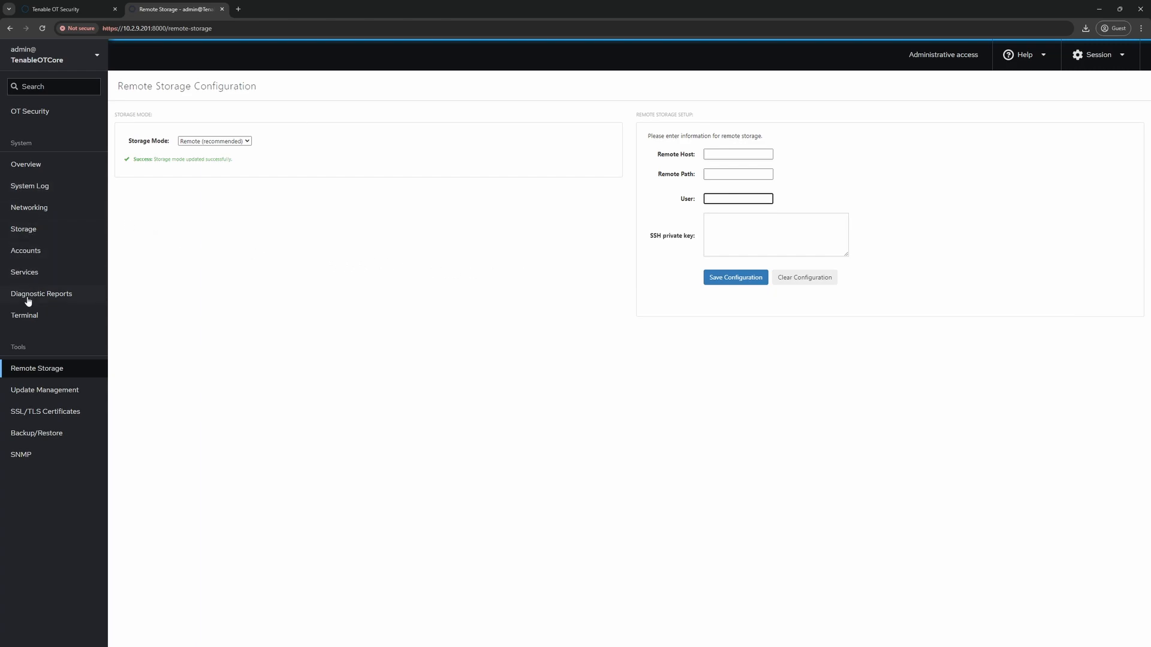
- In the Terminal, run ssh-keygen -t ed25519, accepting the default location and passphrase prompts
{"action": "left_click", "coordinate": [25, 320]}
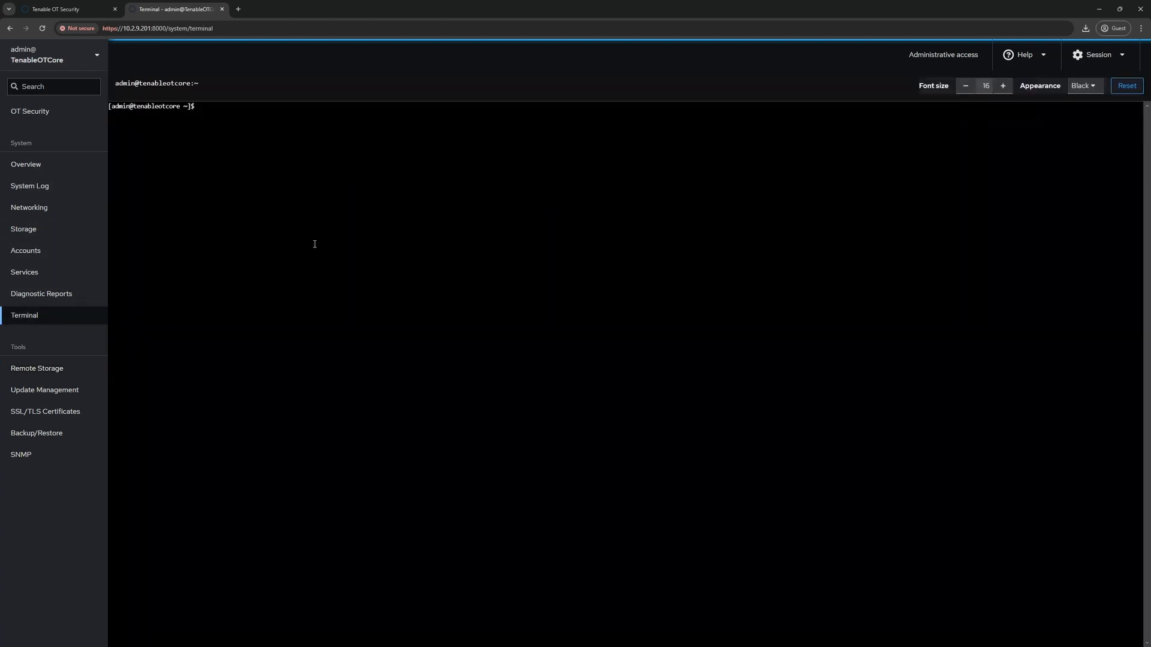
{"action": "key", "text": "ctrl+plus"}
{"action": "key", "text": "ctrl+plus"}
{"action": "key", "text": "ctrl+plus"}
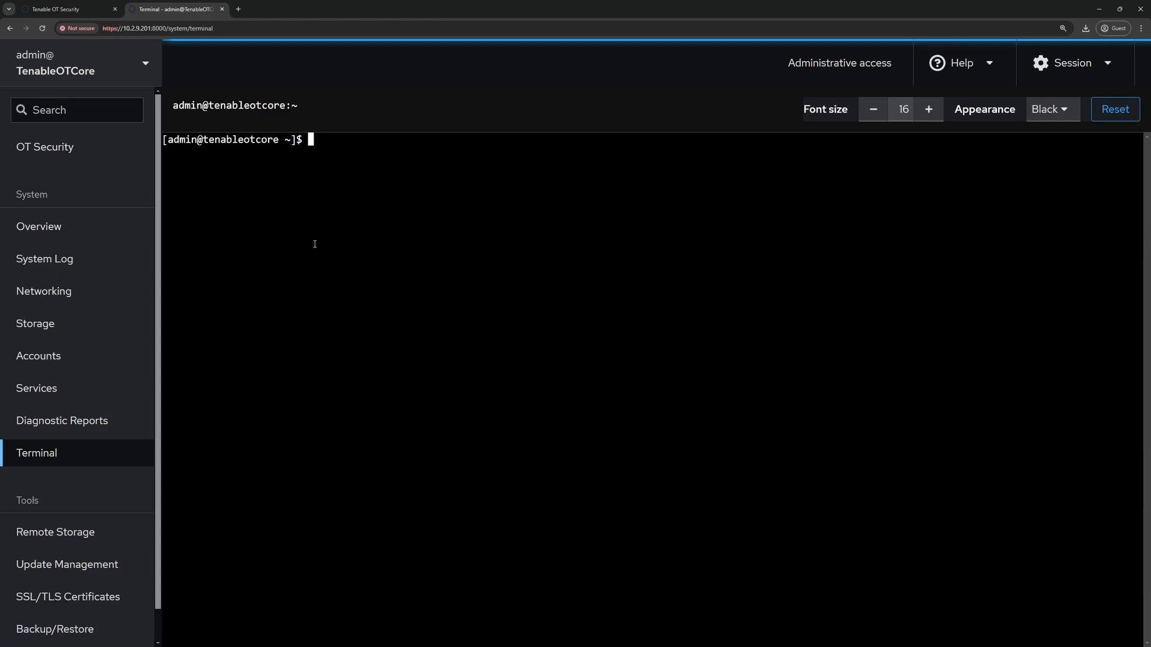
{"action": "type", "text": "ssh"}
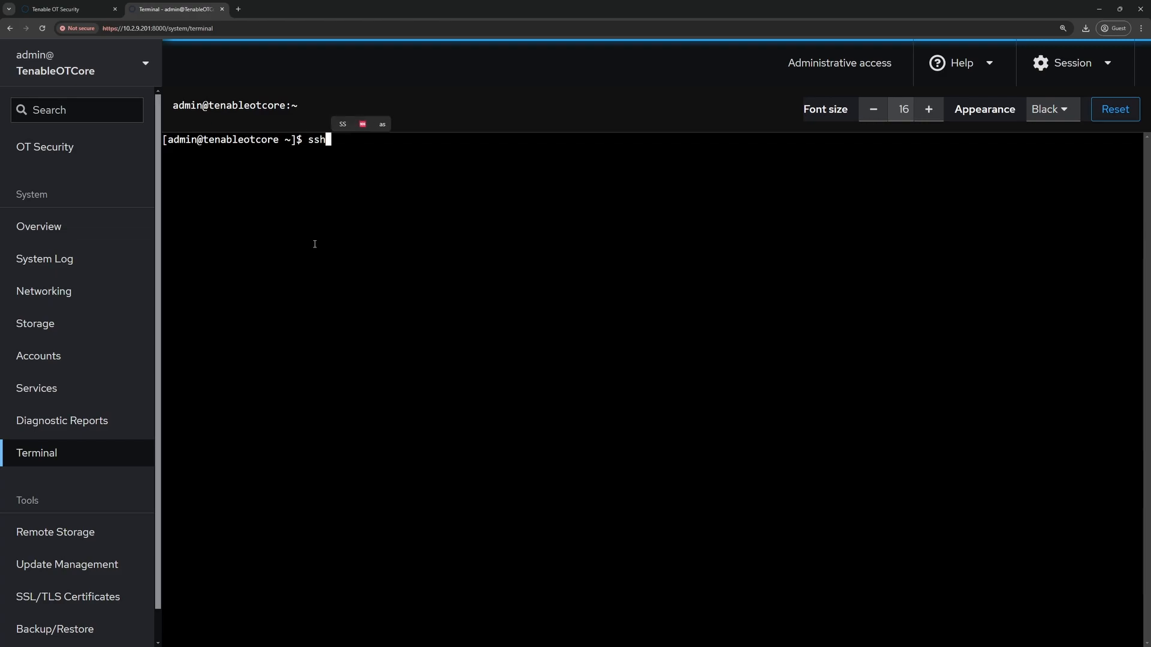
{"action": "type", "text": "-keygen"}
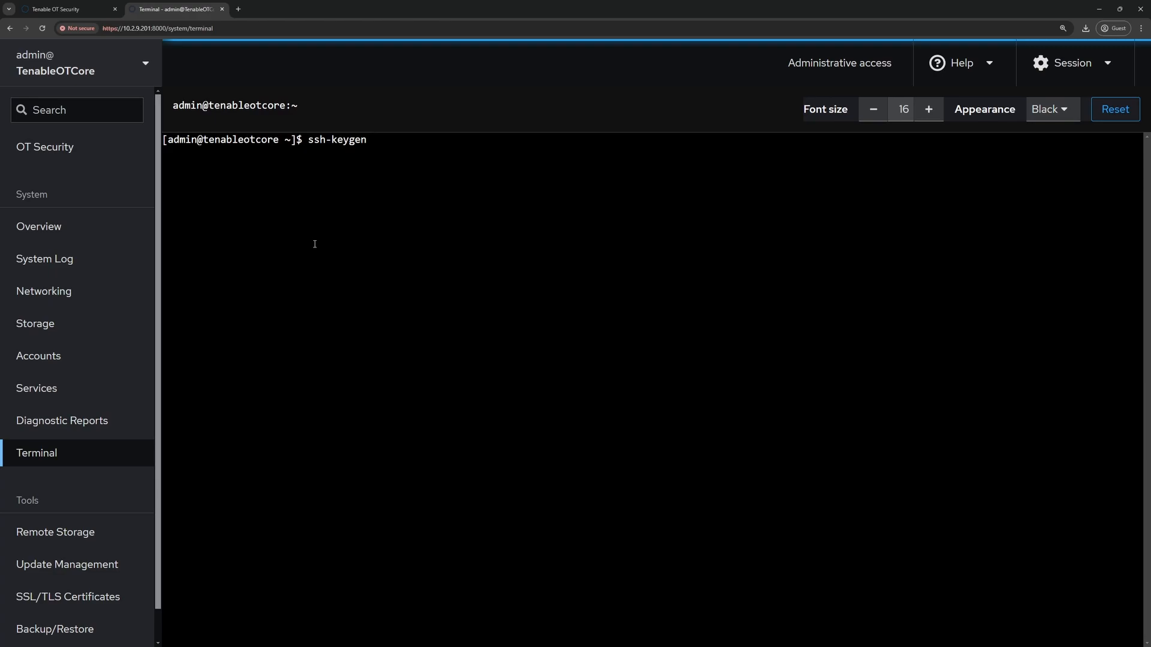
{"action": "type", "text": " -t ed25519"}
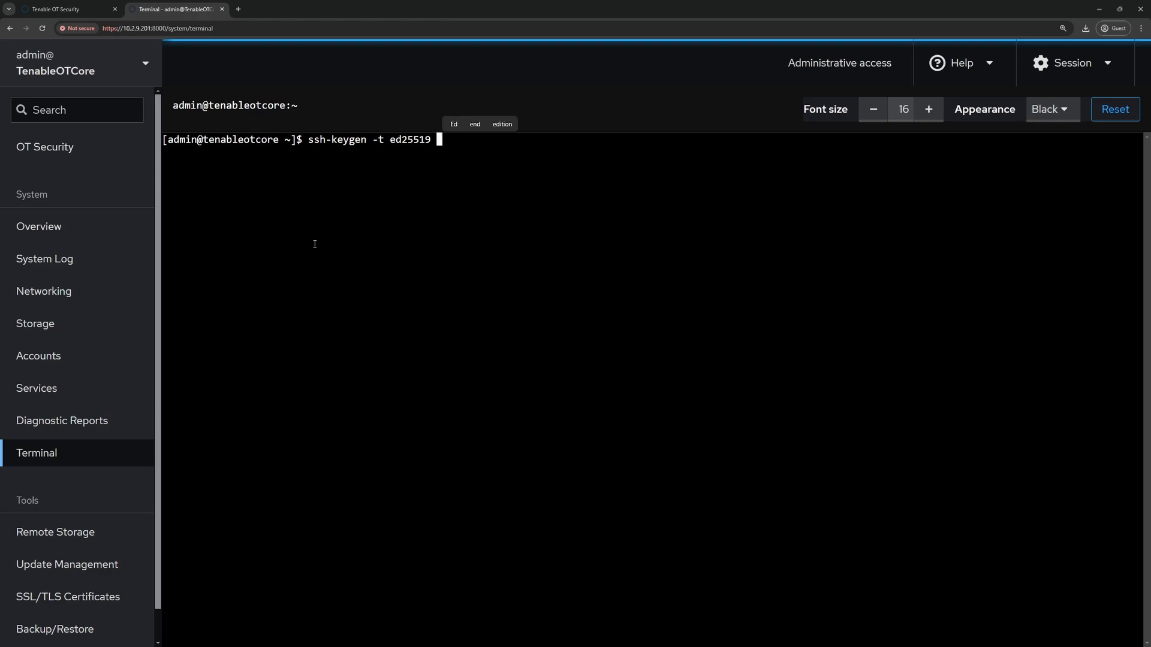
{"action": "key", "text": "Return"}
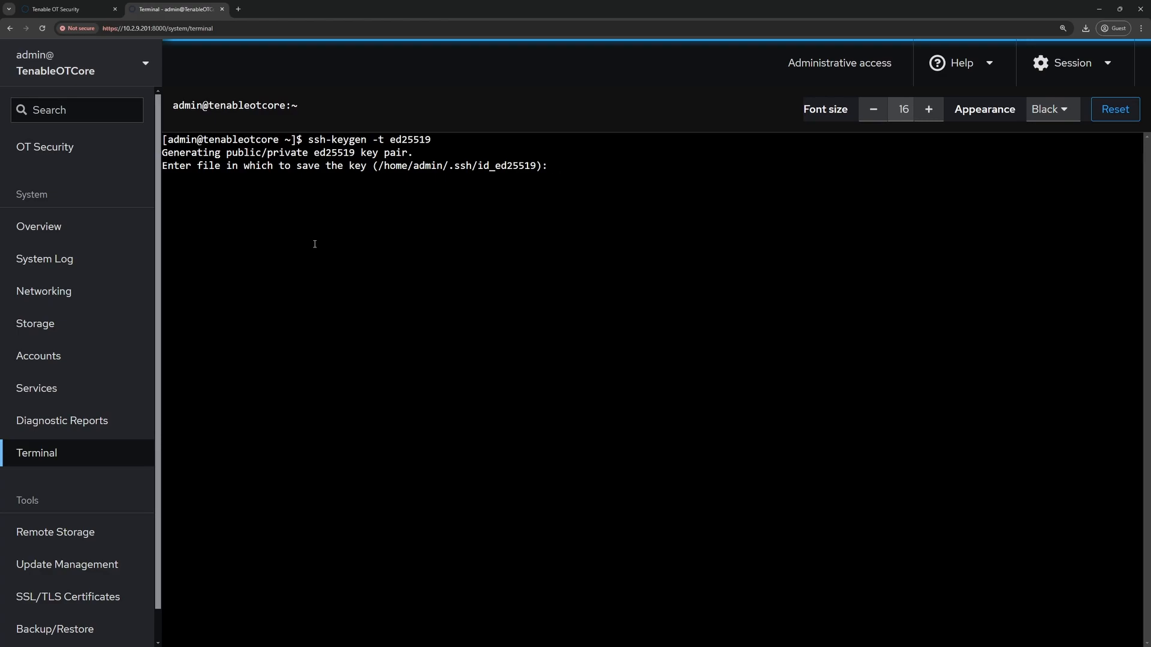
{"action": "key", "text": "Return"}
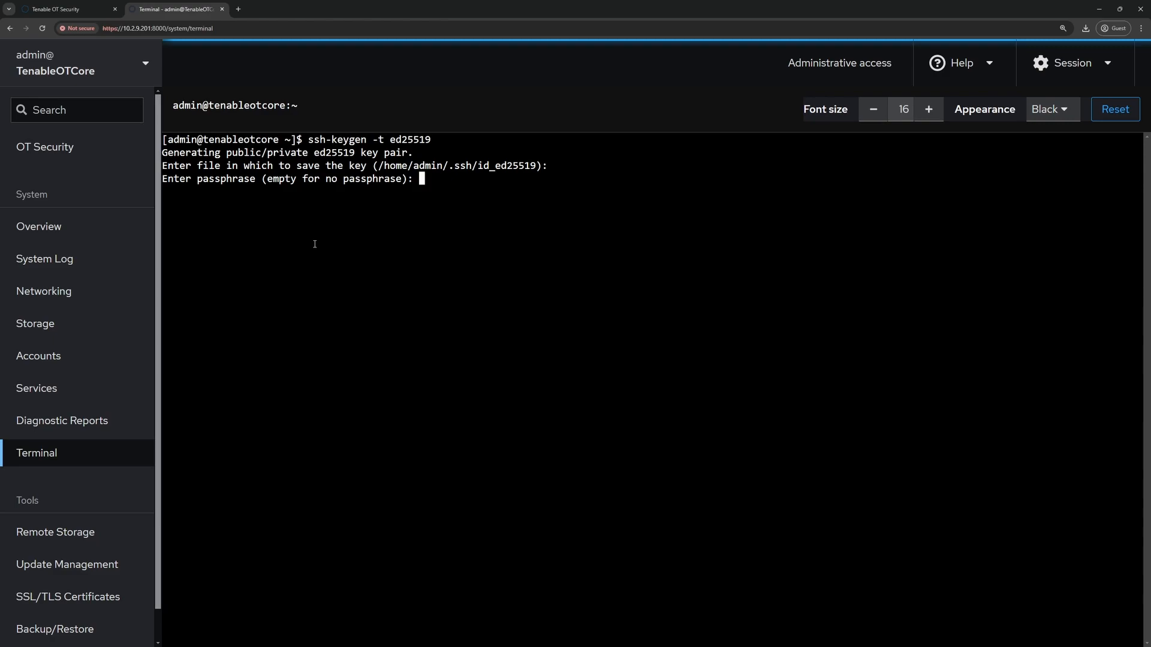
{"action": "key", "text": "Return"}
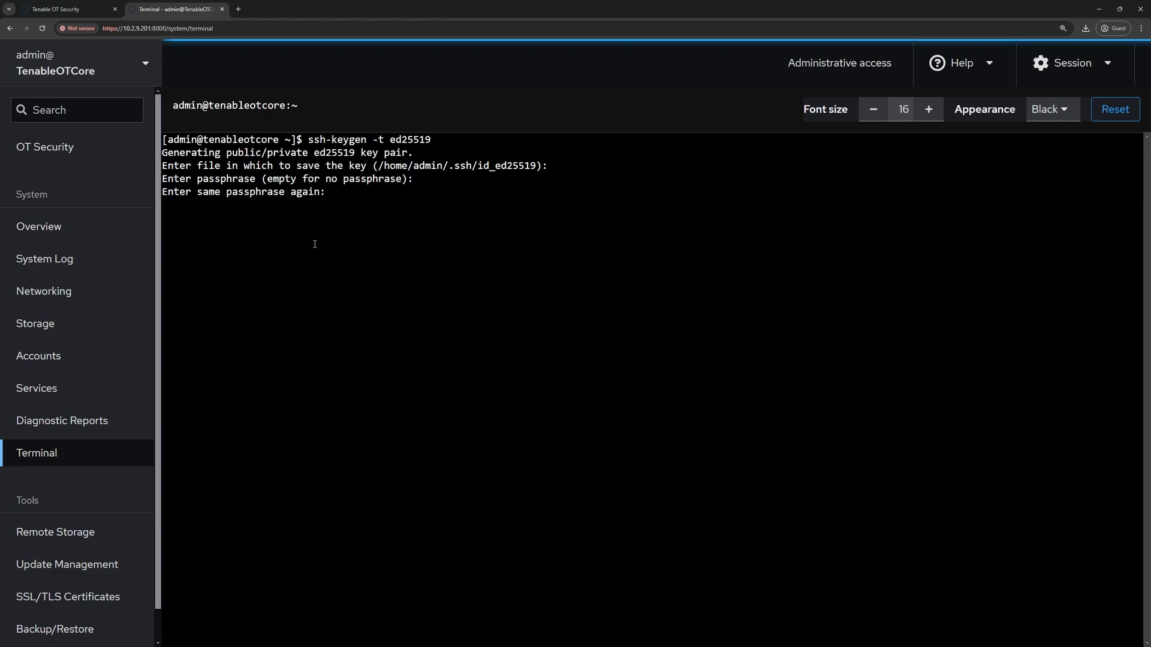
{"action": "key", "text": "Return"}
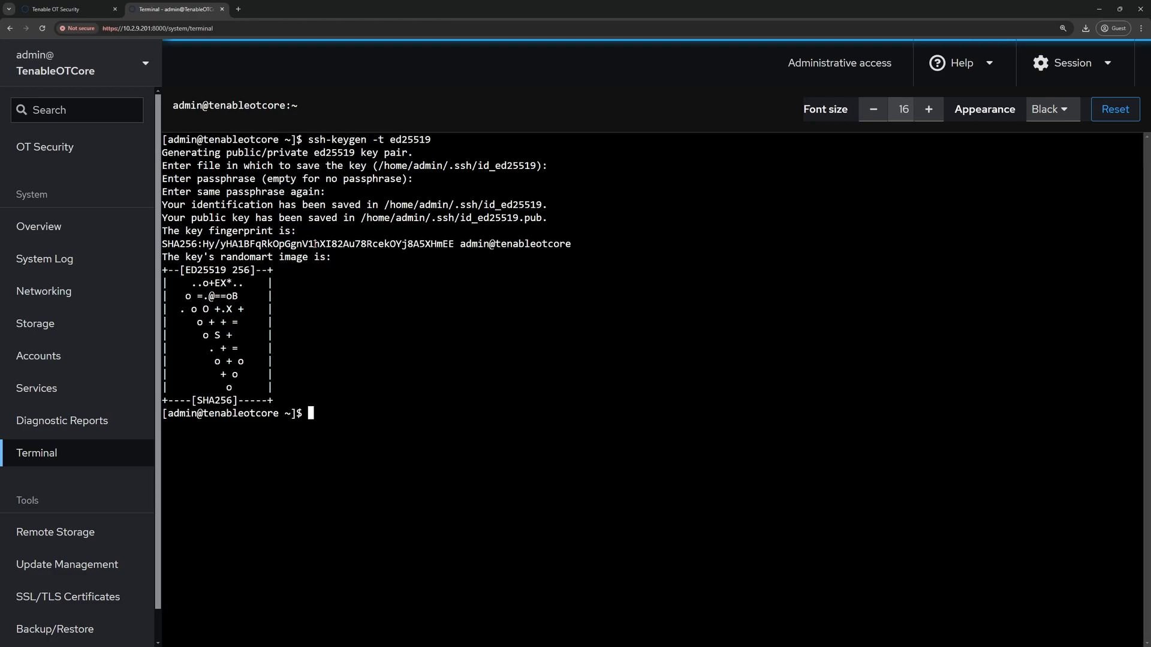
- Print the working directory, change into .ssh, and list the id_ed25519 key files
{"action": "type", "text": "pwd"}
{"action": "key", "text": "Return"}
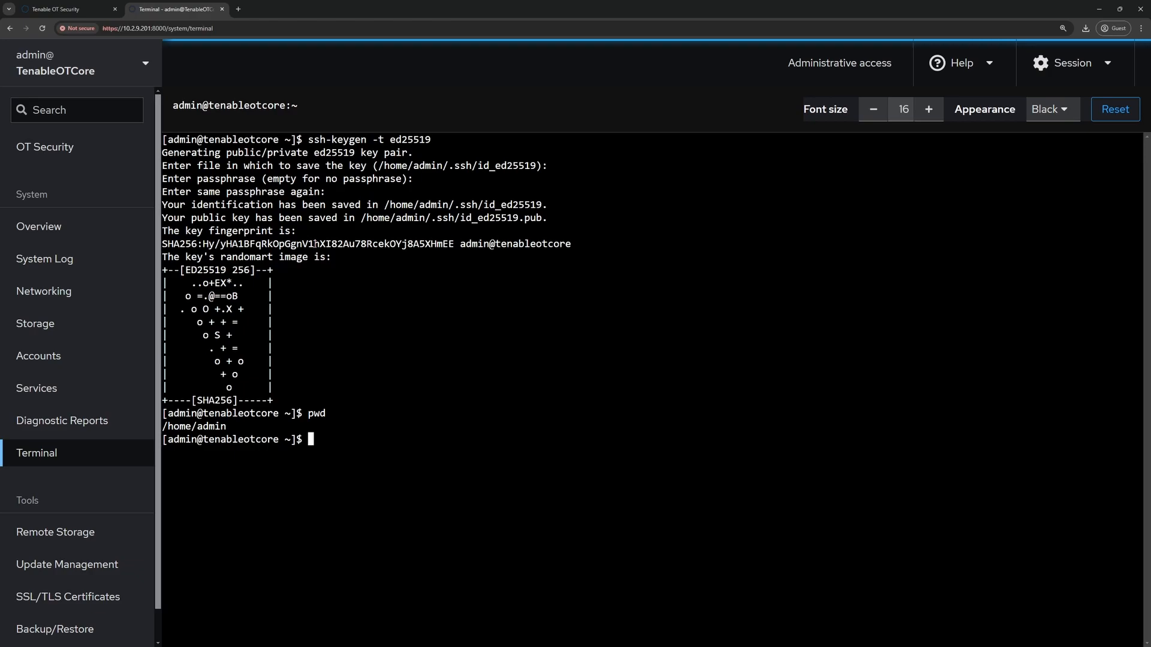
{"action": "type", "text": "cd "}
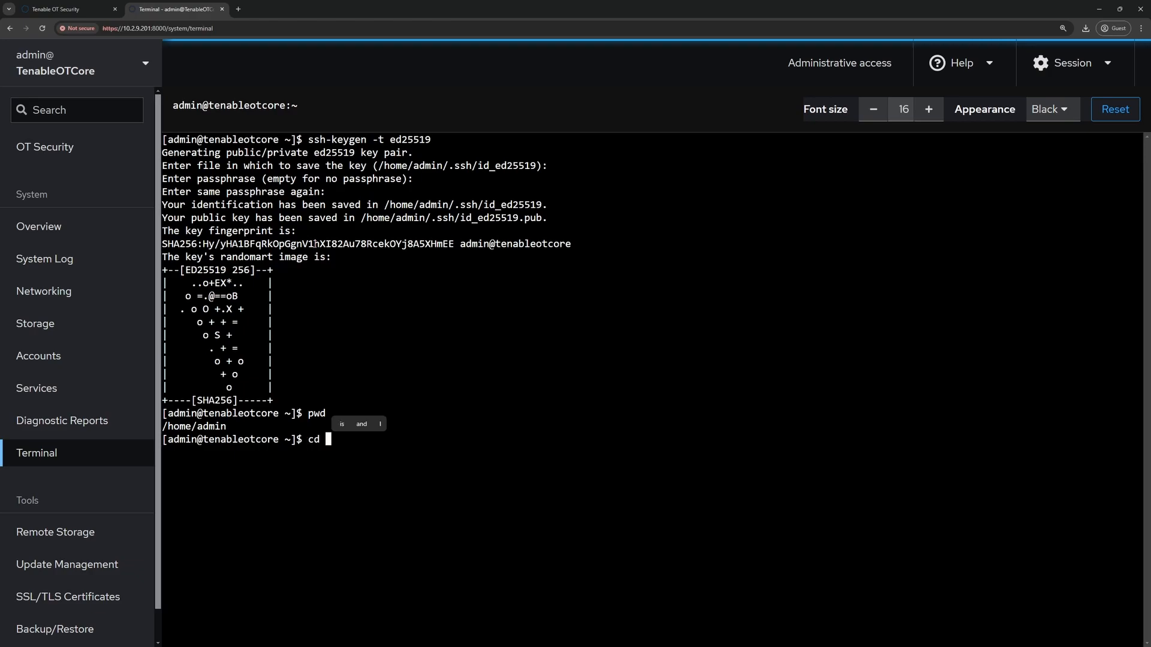
{"action": "type", "text": ".ssh/"}
{"action": "key", "text": "Return"}
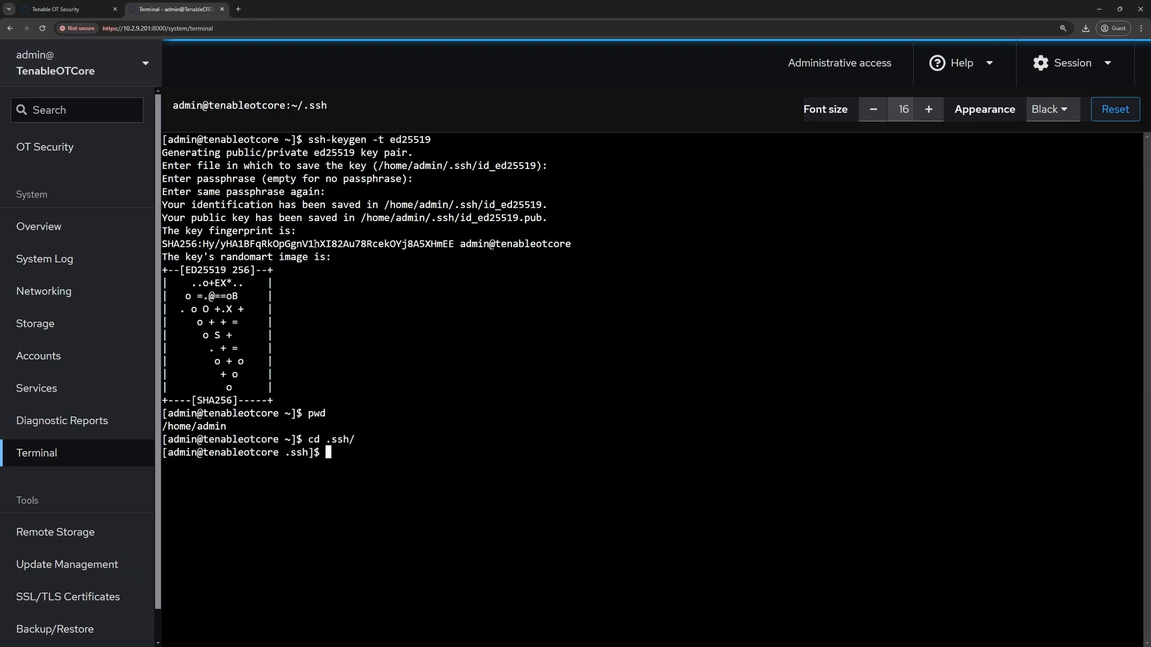
{"action": "type", "text": "ls"}
{"action": "key", "text": "Return"}
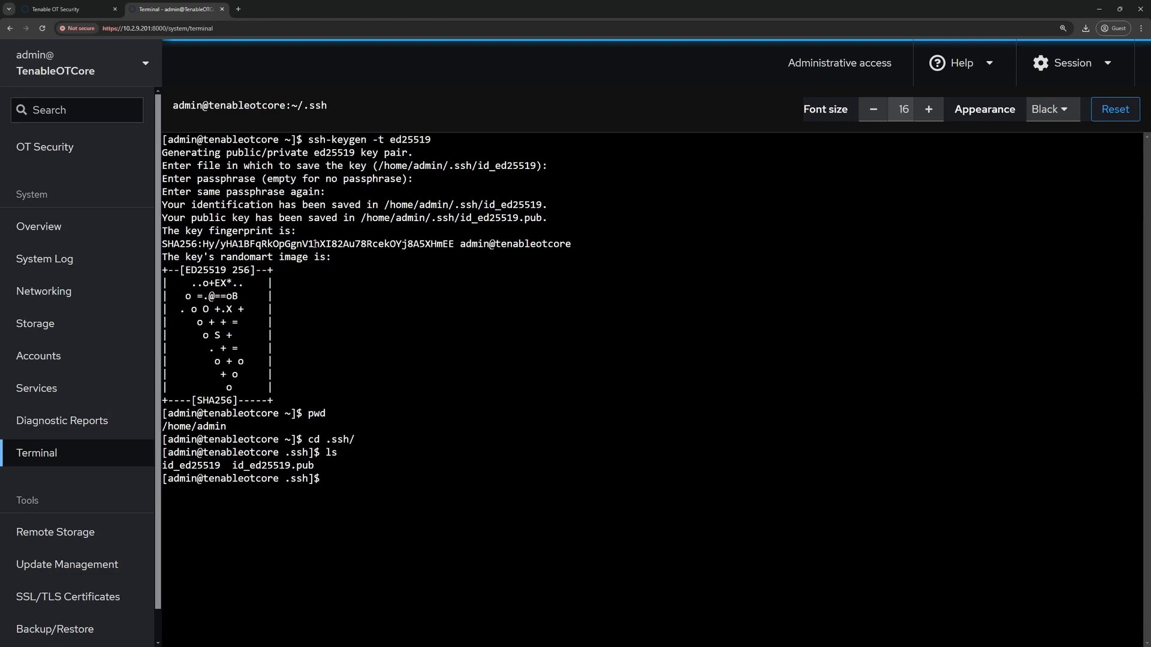
{"action": "type", "text": "ssh"}
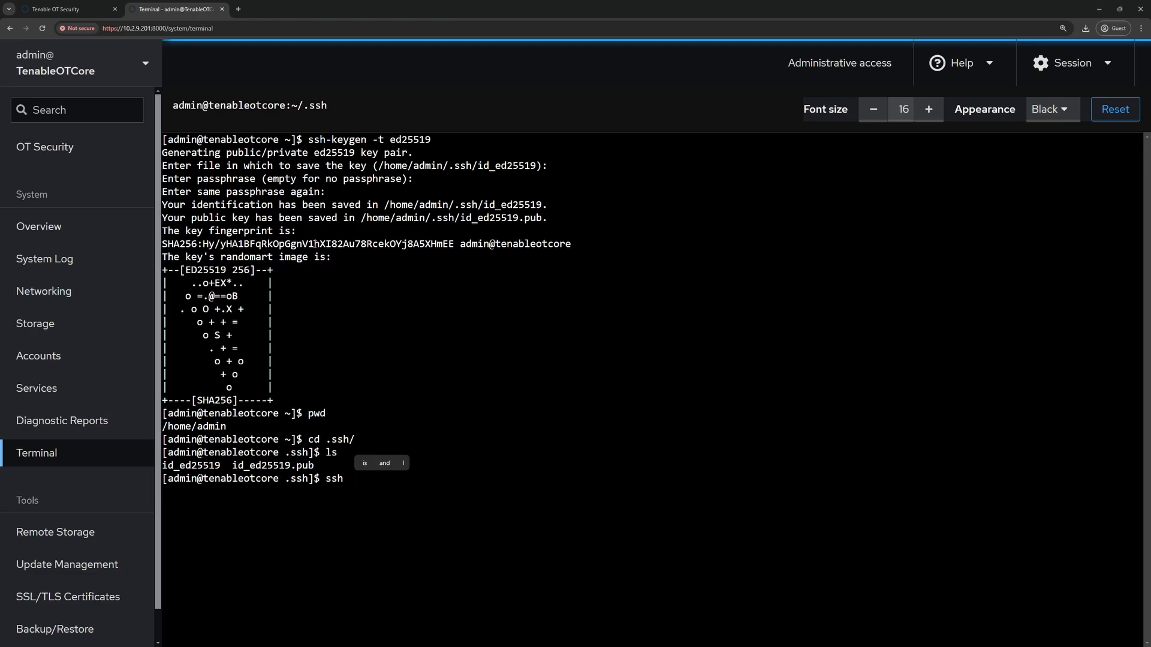
{"action": "type", "text": "admin"}
{"action": "type", "text": "@"}
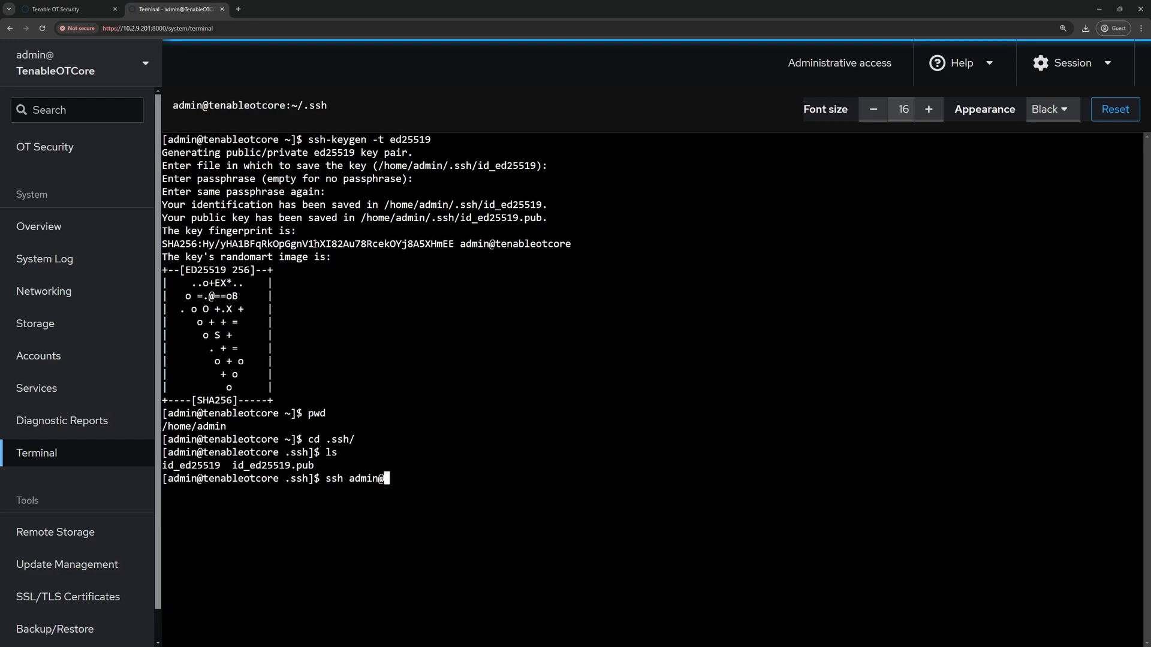
{"action": "type", "text": "10.2.9.206"}
{"action": "key", "text": "Return"}
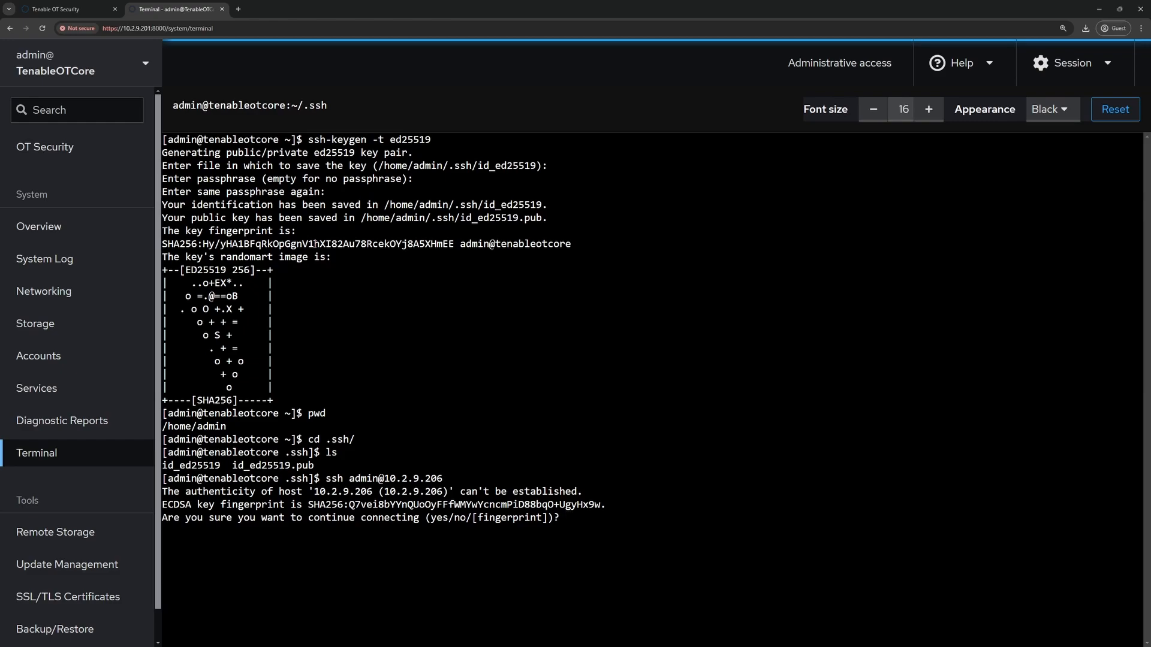
{"action": "type", "text": "yes"}
{"action": "key", "text": "Return"}
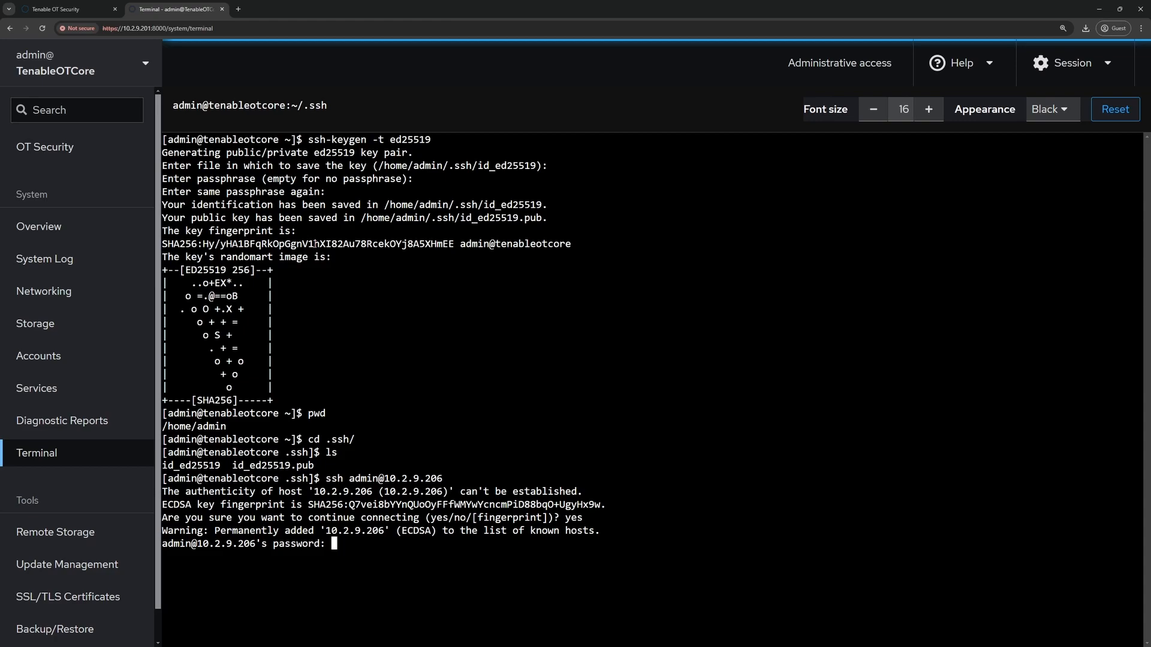
{"action": "key", "text": "Return"}
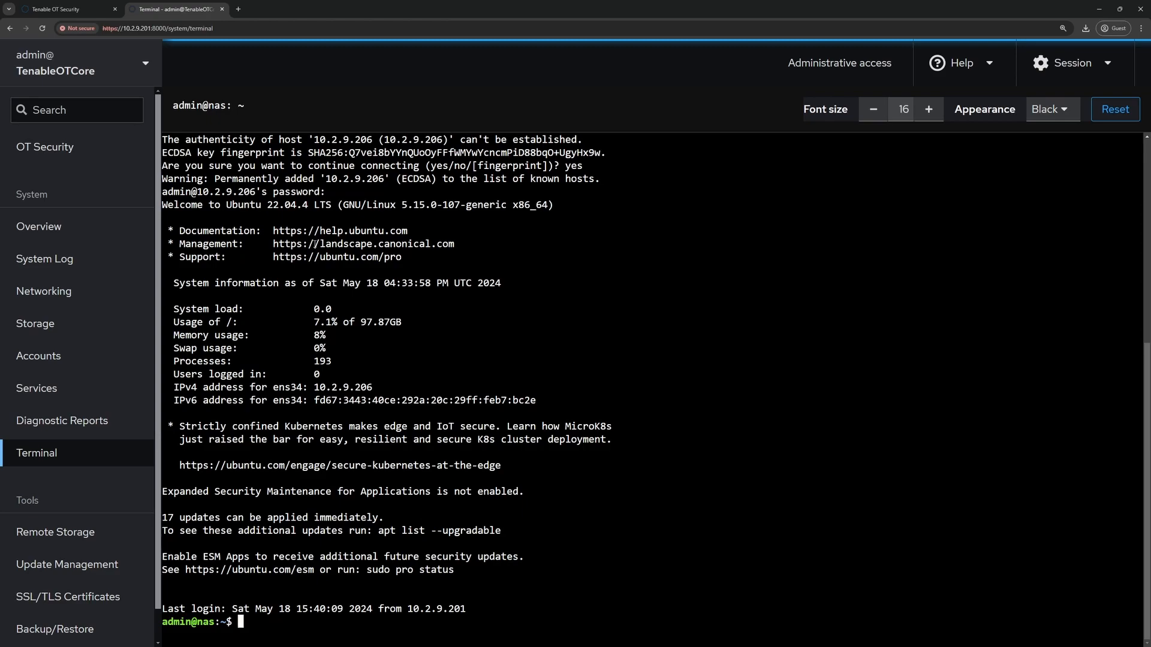
- From the NAS shell, SSH as admin to 10.2.9.201, trust its host key, and submit a password
{"action": "type", "text": "ssh admin@10.2.9.201"}
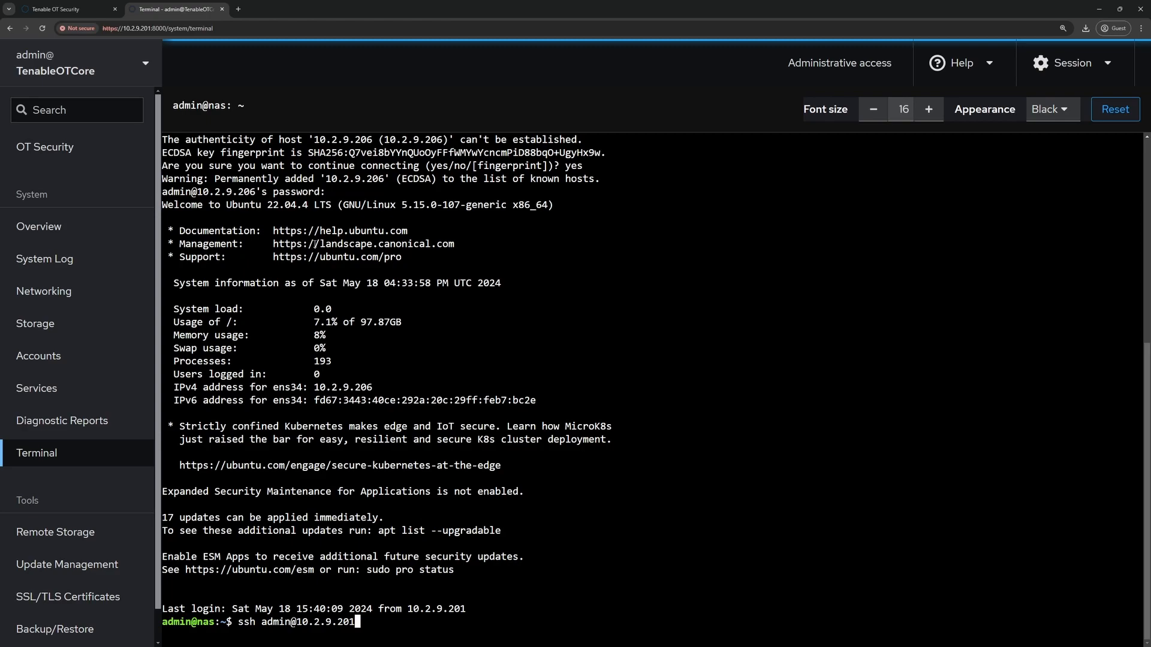
{"action": "key", "text": "Return"}
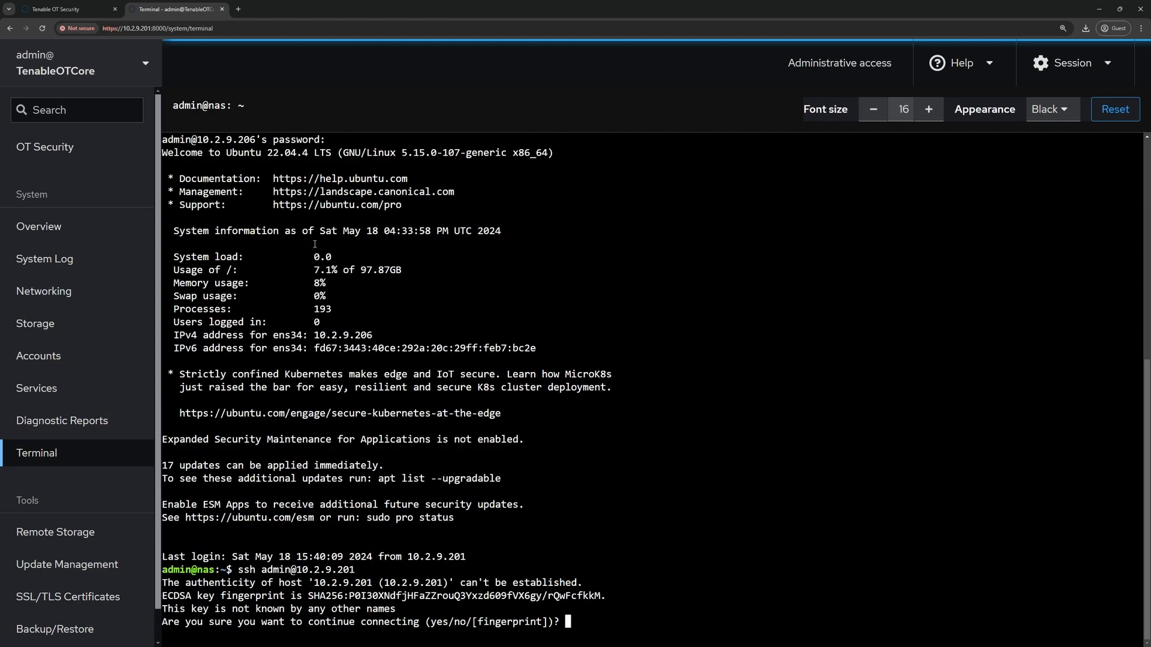
{"action": "type", "text": "yes"}
{"action": "key", "text": "Return"}
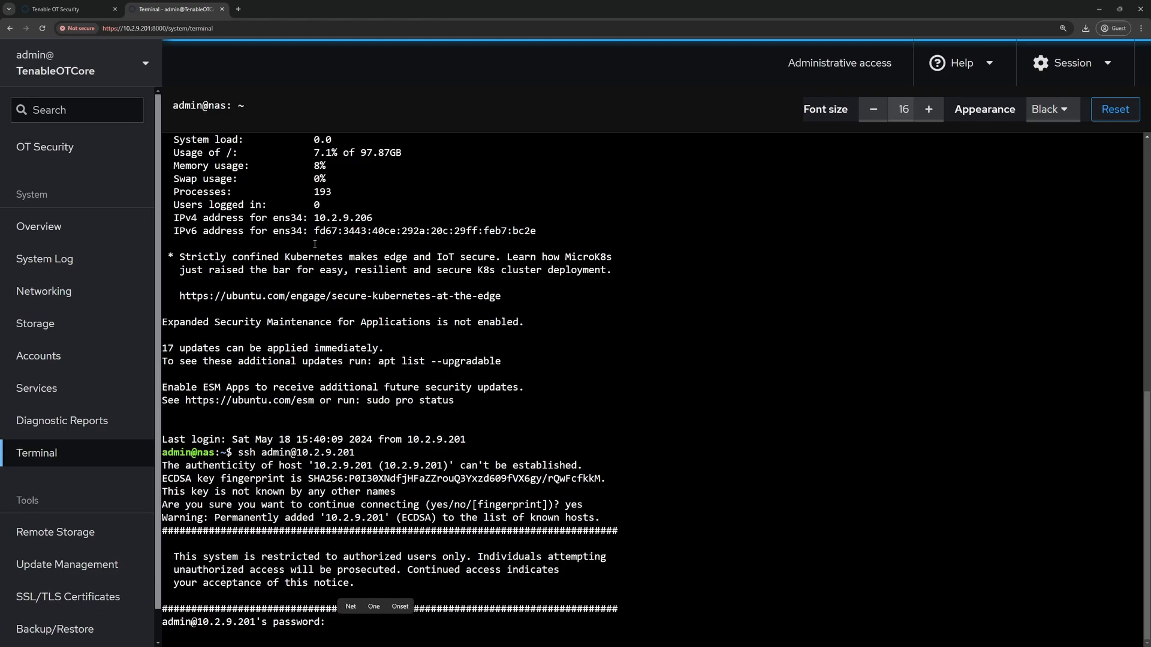
{"action": "key", "text": "Return"}
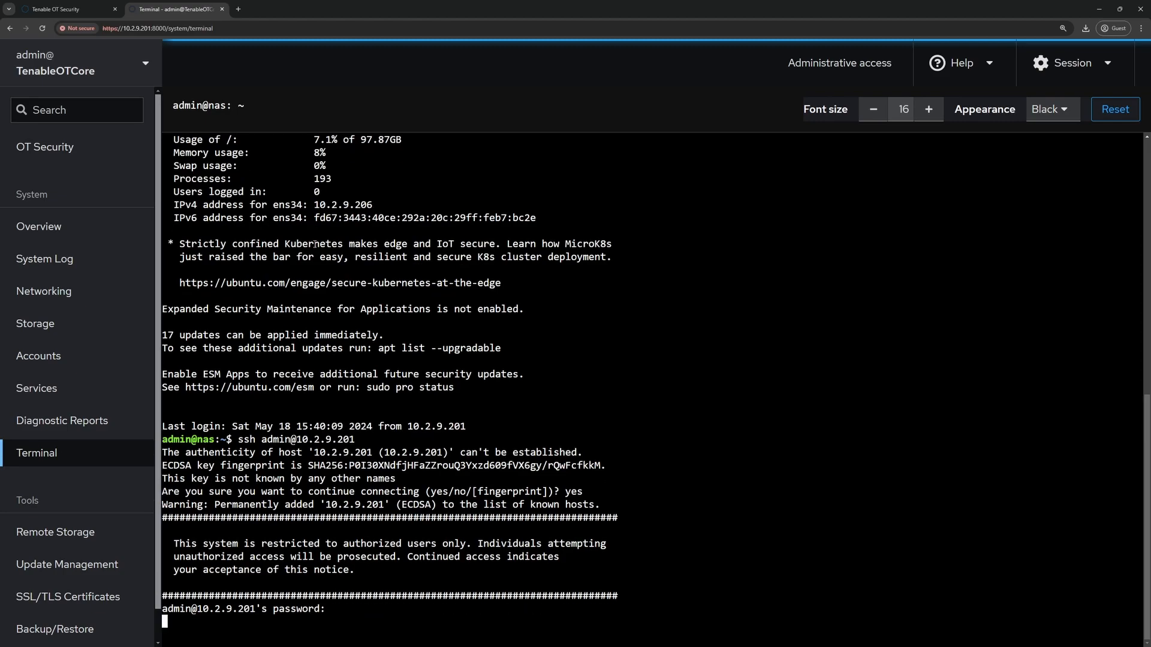
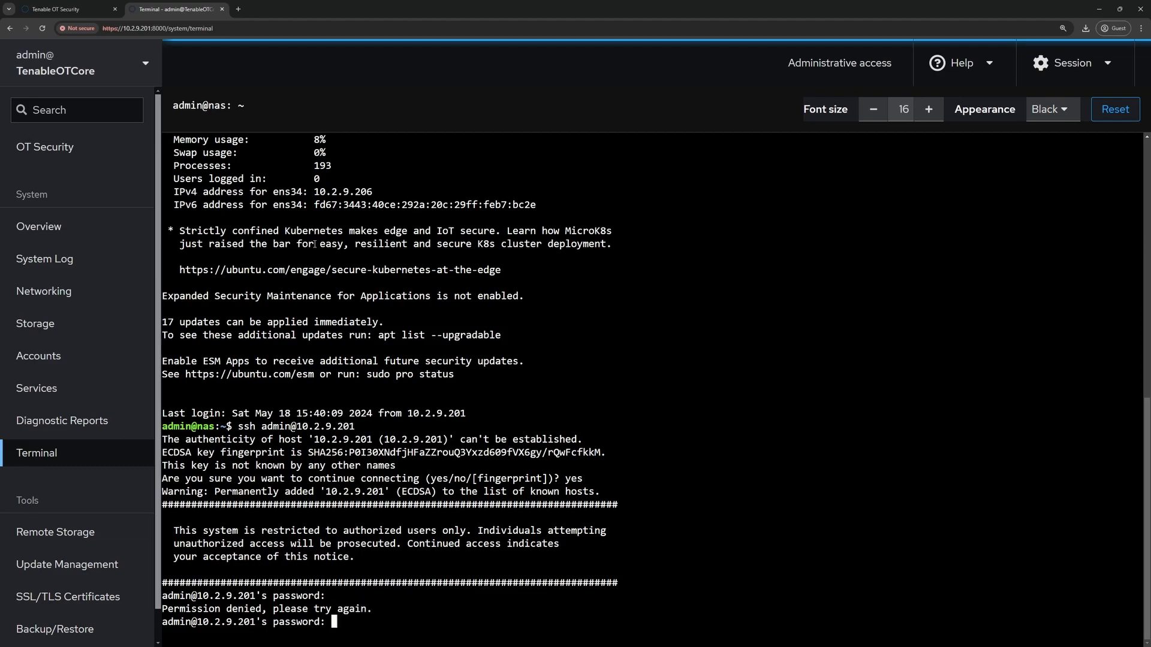
- Enter the password to log into Tenable Core from the NAS, then exit both SSH sessions
{"action": "key", "text": "Return"}
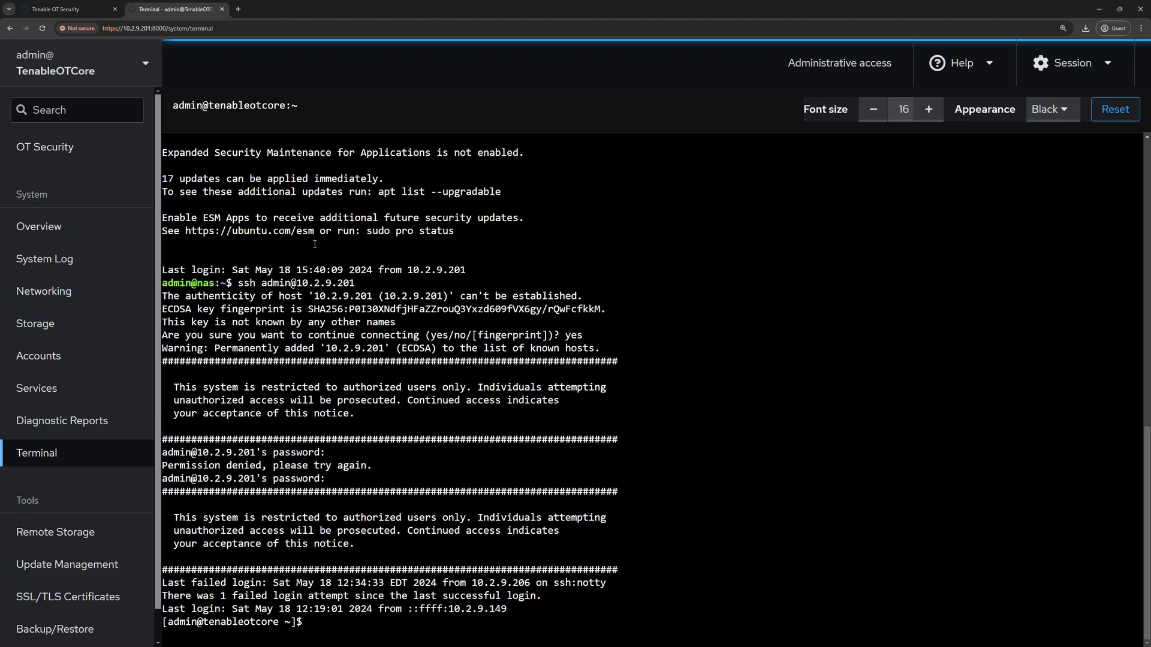
{"action": "type", "text": "exit"}
{"action": "key", "text": "Return"}
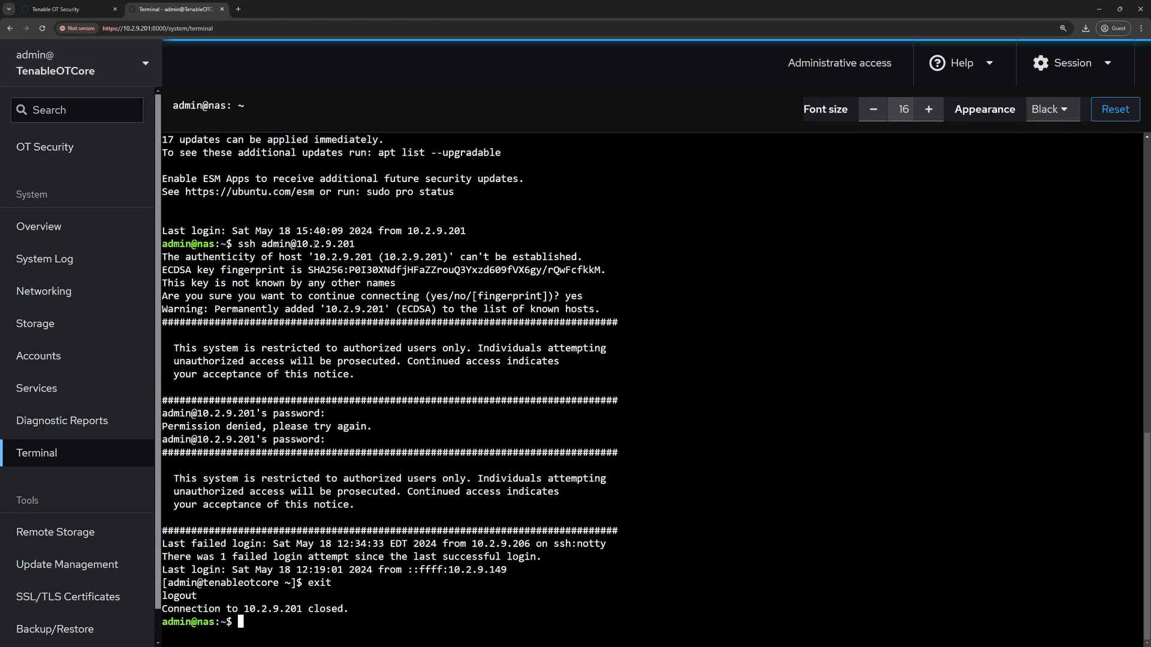
{"action": "type", "text": "exit"}
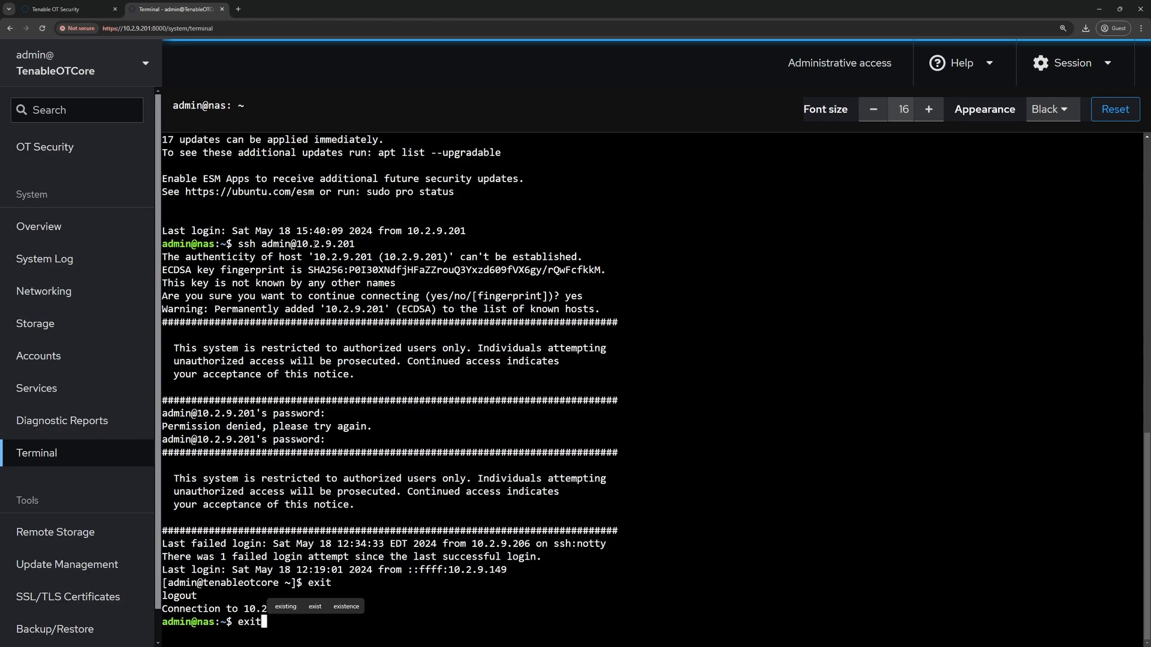
{"action": "key", "text": "Return"}
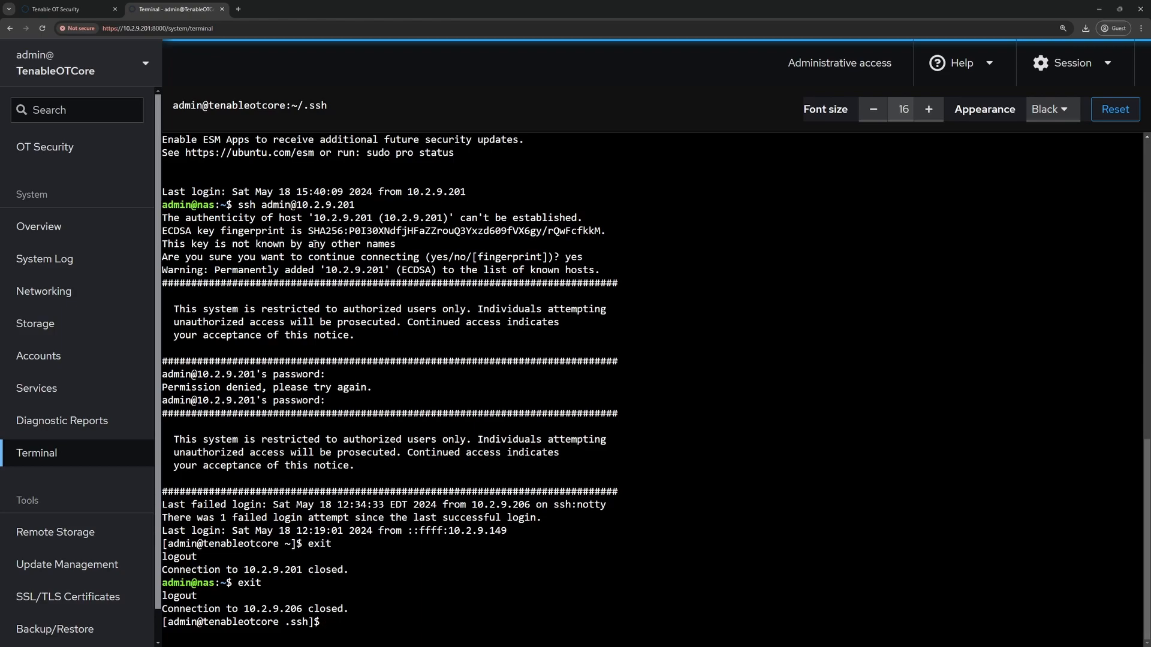
{"action": "type", "text": "clear"}
{"action": "key", "text": "Return"}
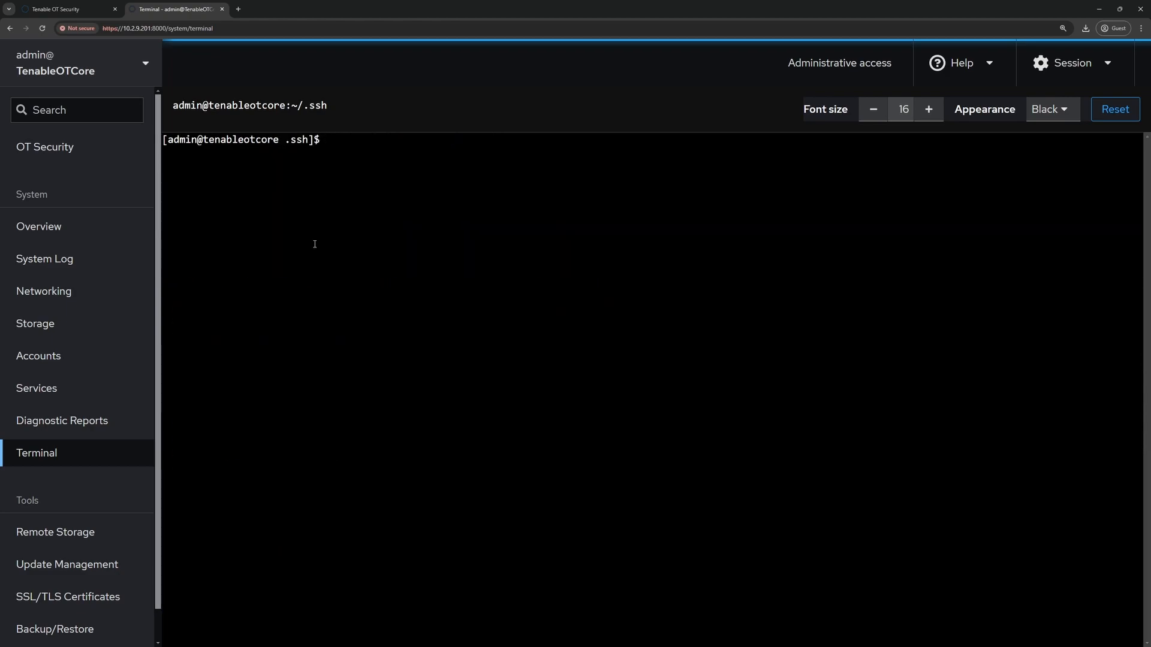
{"action": "type", "text": "ss"}
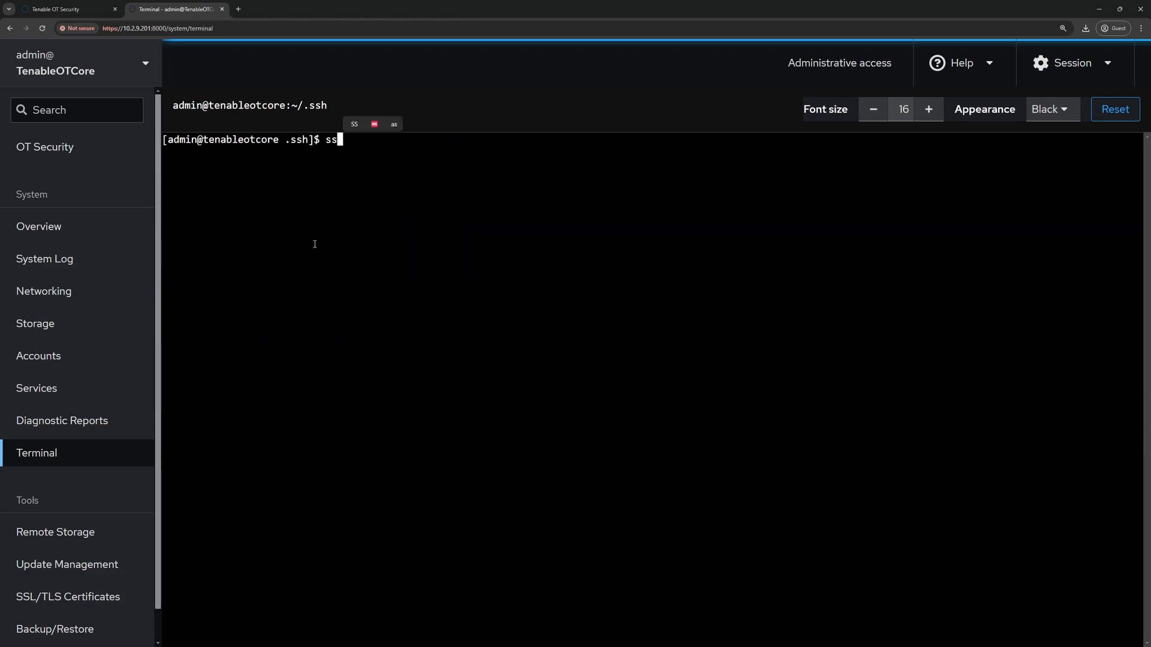
{"action": "type", "text": "h-copy-id "}
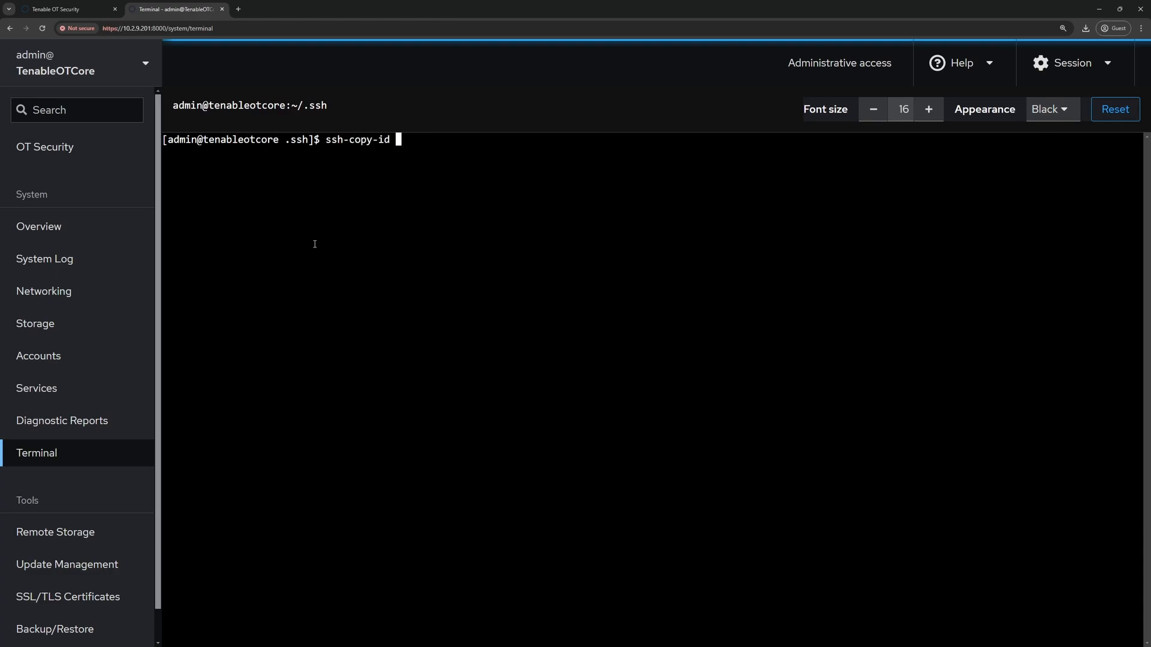
{"action": "type", "text": "admin@10.2.9.206"}
{"action": "key", "text": "Return"}
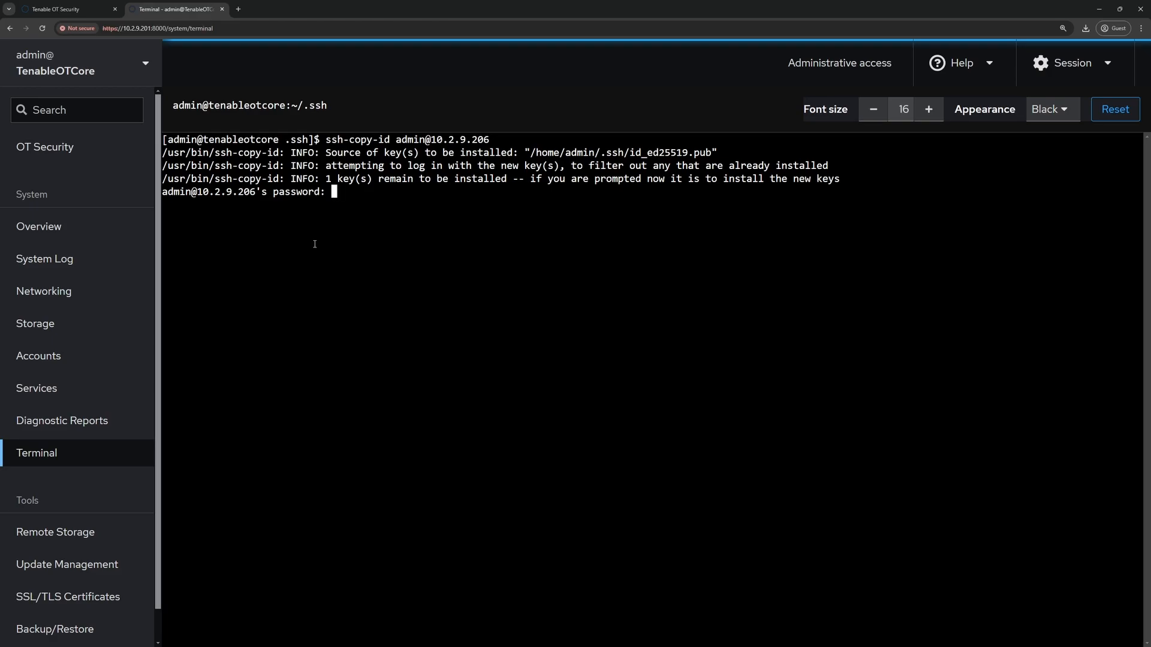
{"action": "key", "text": "Return"}
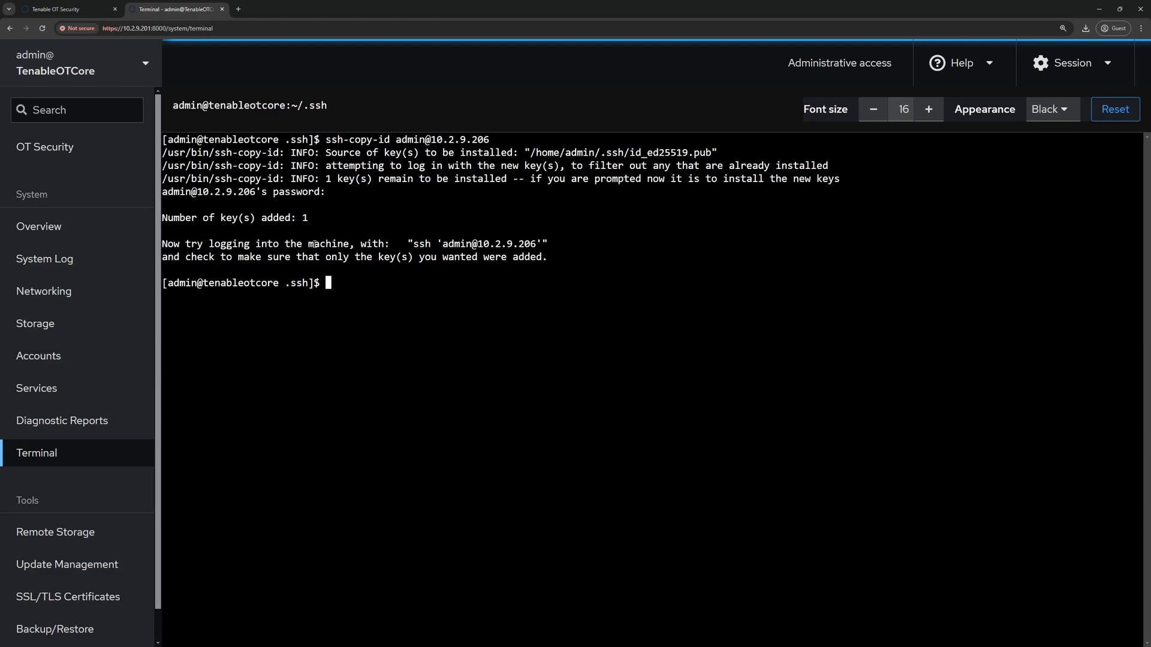
{"action": "type", "text": "ssh admin@10.2.9.206"}
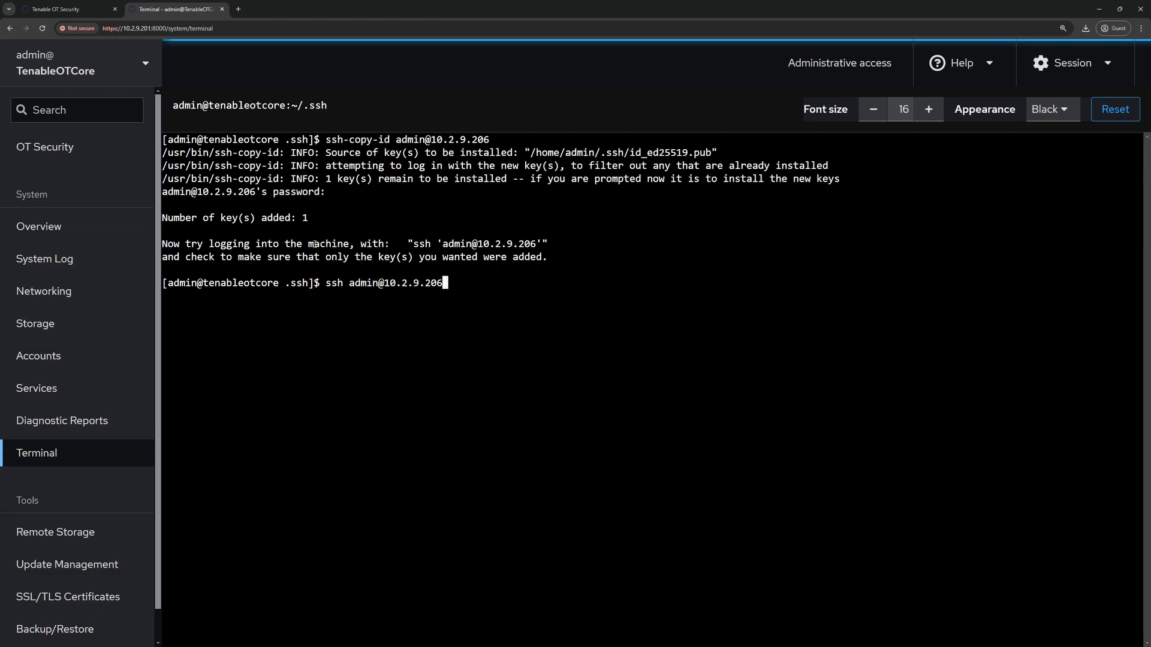
{"action": "key", "text": "Return"}
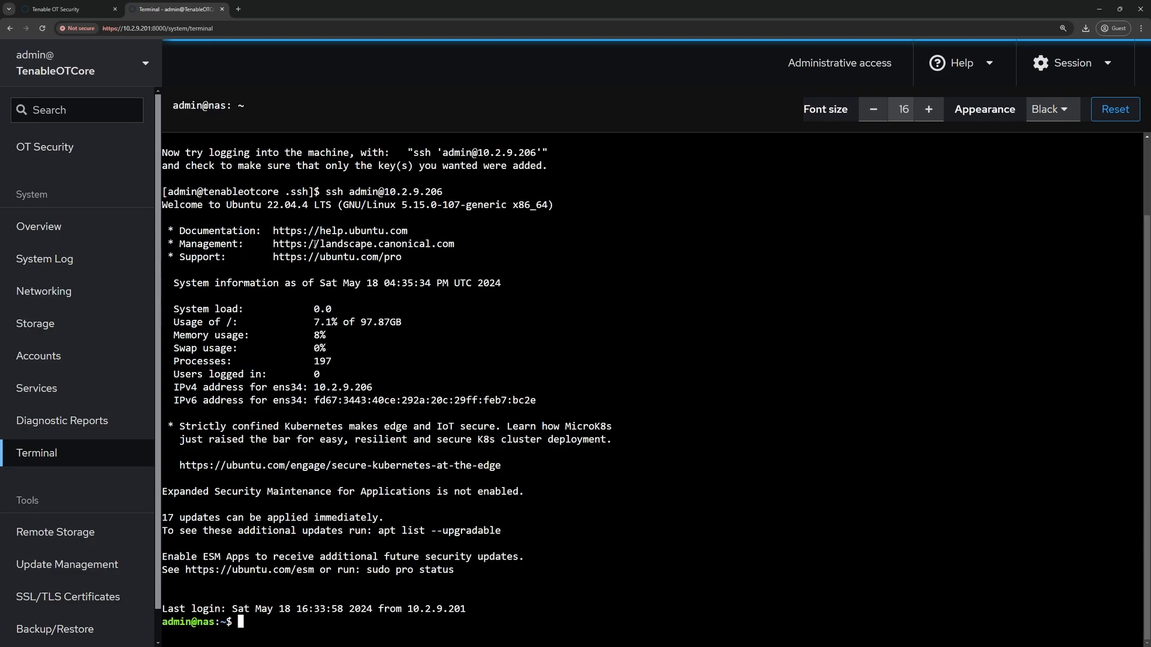
{"action": "type", "text": "exit"}
{"action": "key", "text": "Return"}
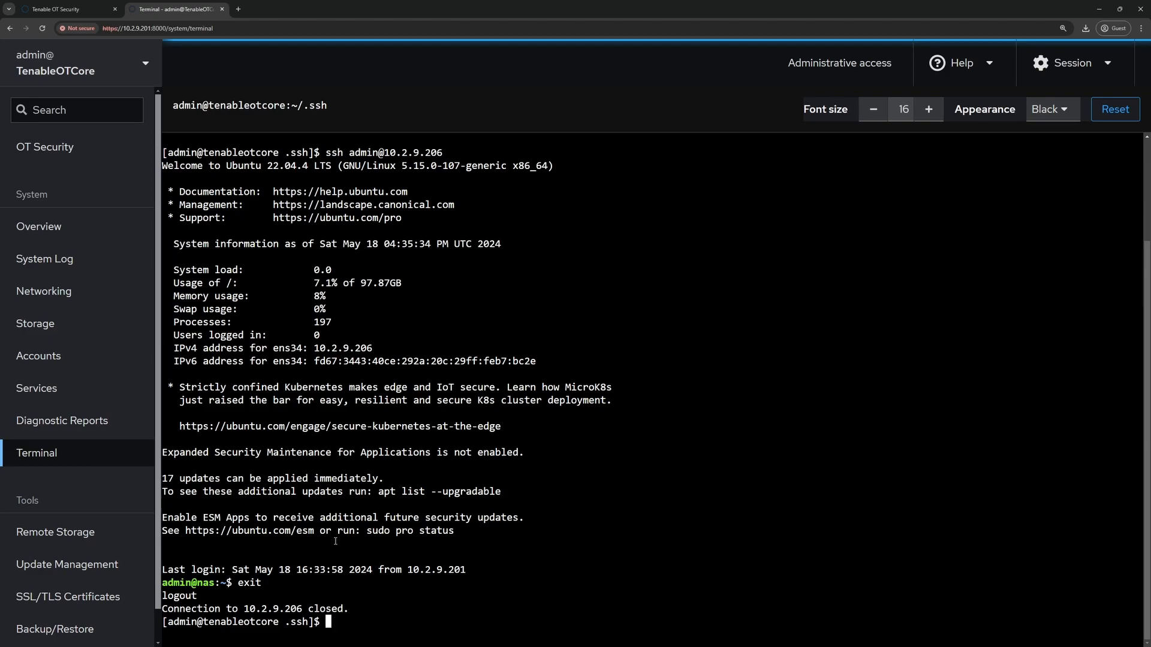
- Return to the home directory and list all its files with ls -la
{"action": "type", "text": "cd"}
{"action": "key", "text": "Return"}
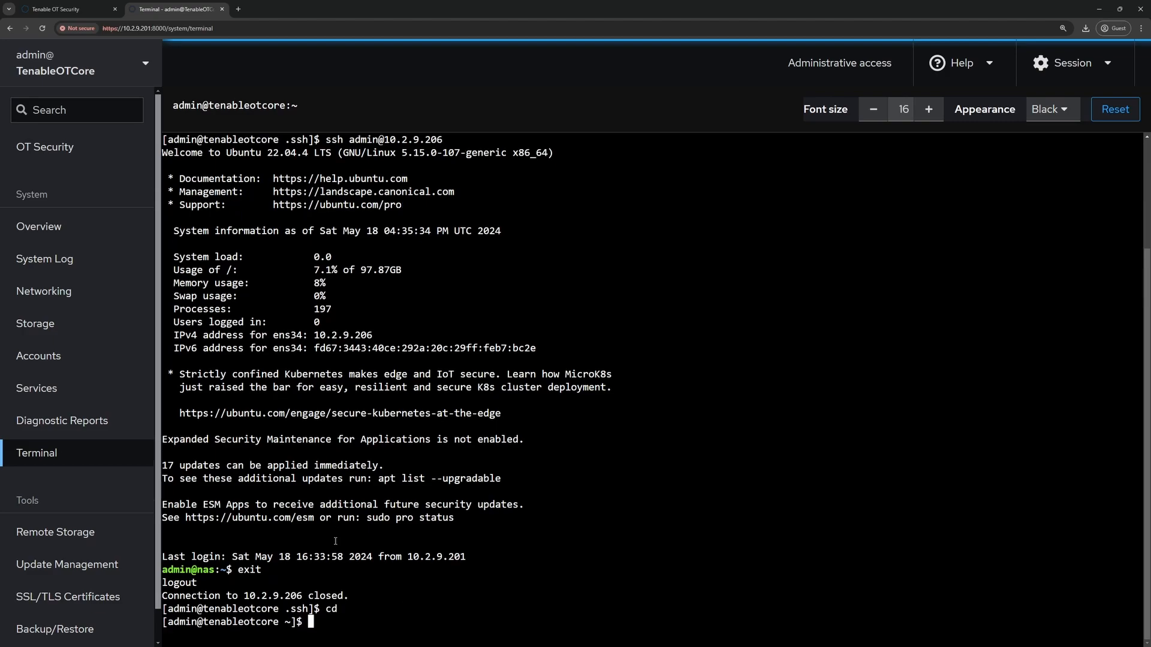
{"action": "type", "text": "ls -la"}
{"action": "key", "text": "Return"}
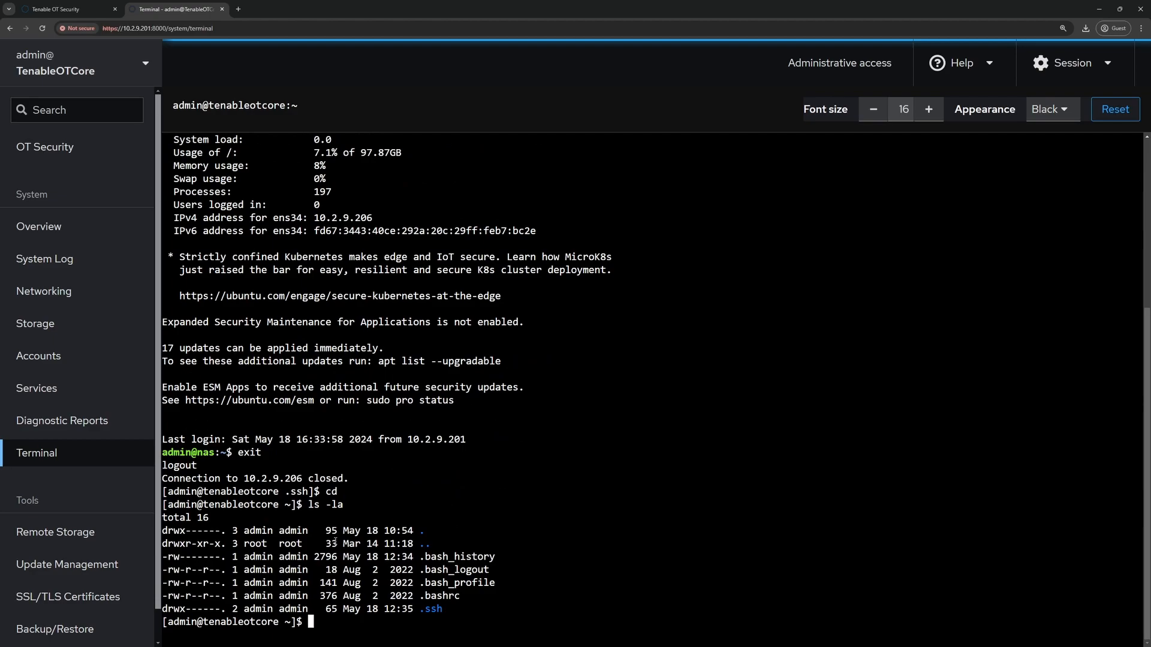
- Change into .ssh, list its key files, and begin a cat command
{"action": "type", "text": "cd .ssh"}
{"action": "key", "text": "Return"}
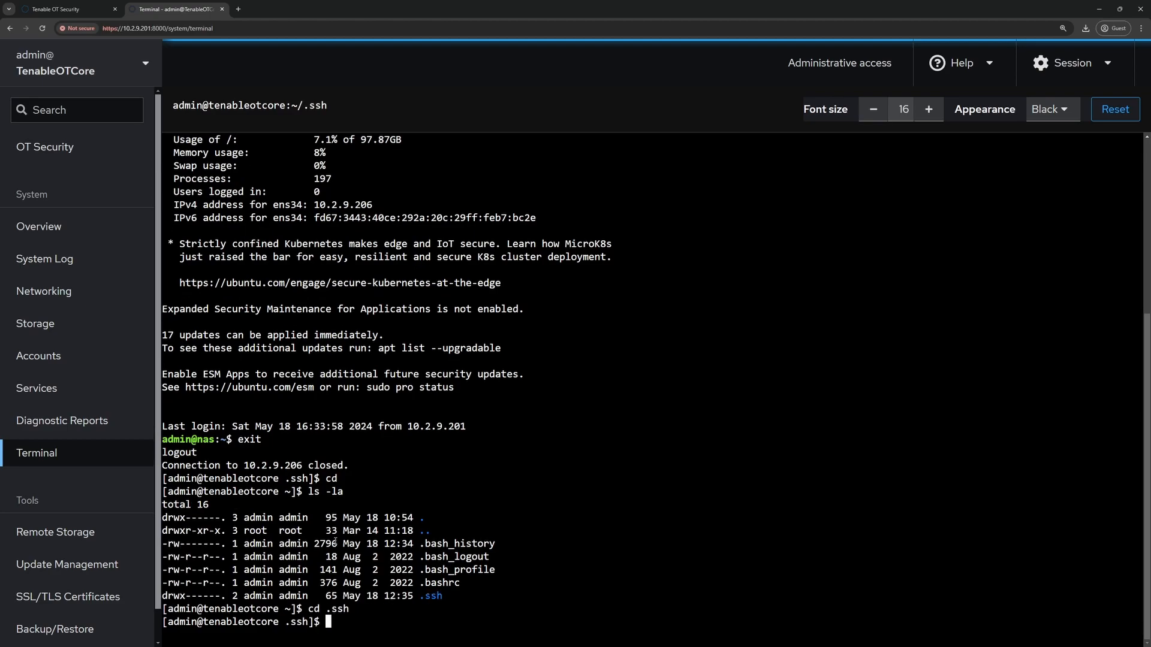
{"action": "type", "text": "ls"}
{"action": "key", "text": "Return"}
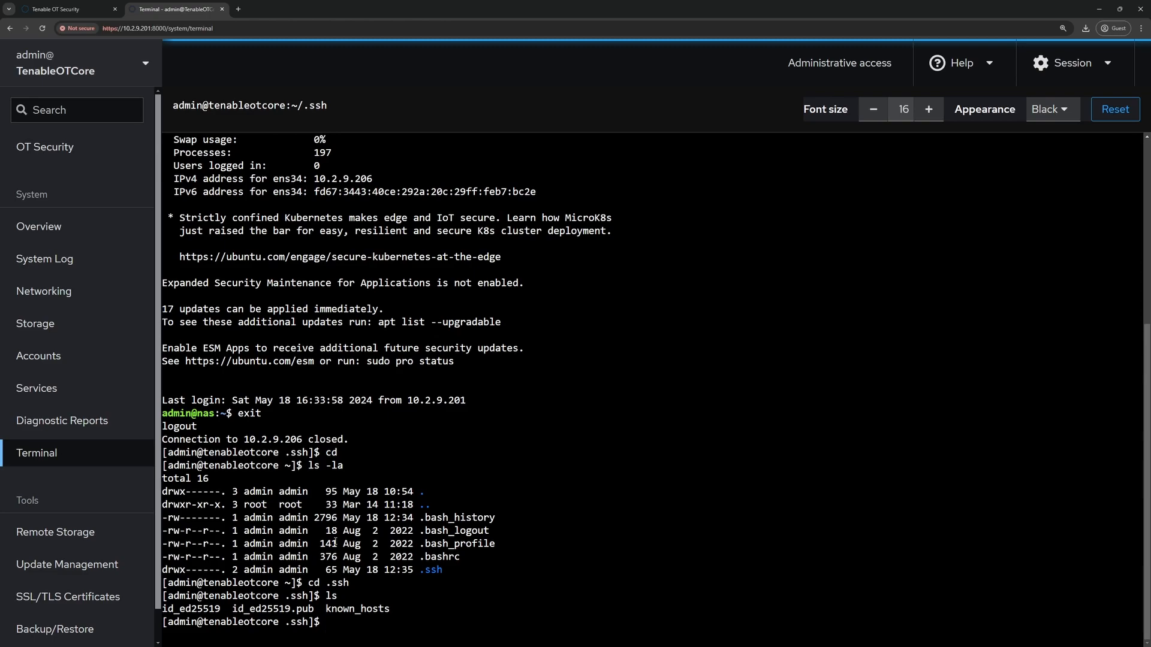
{"action": "type", "text": "cat id_ed25519"}
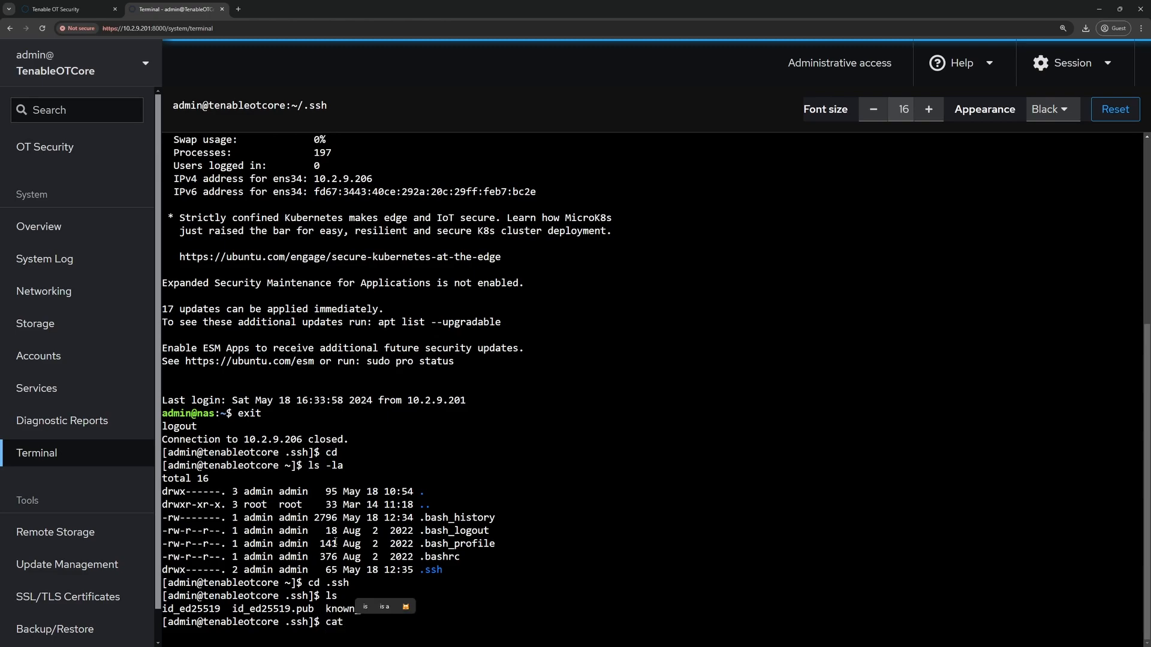
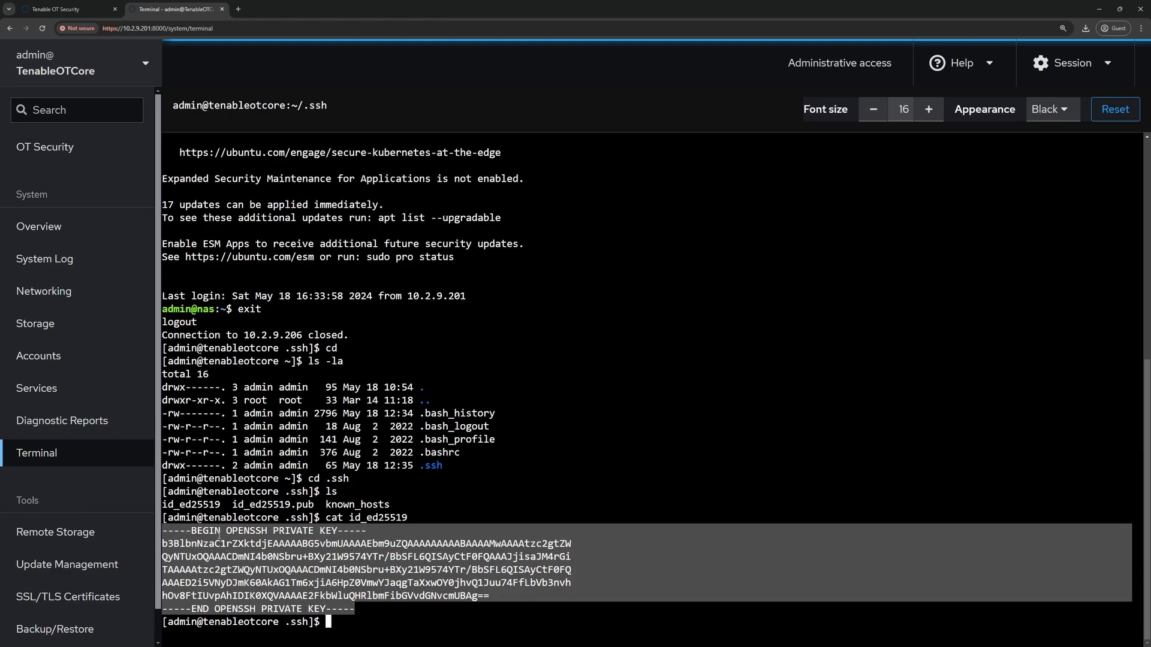
- Open the Remote Storage configuration page from the Tools sidebar
{"action": "left_click", "coordinate": [46, 533]}
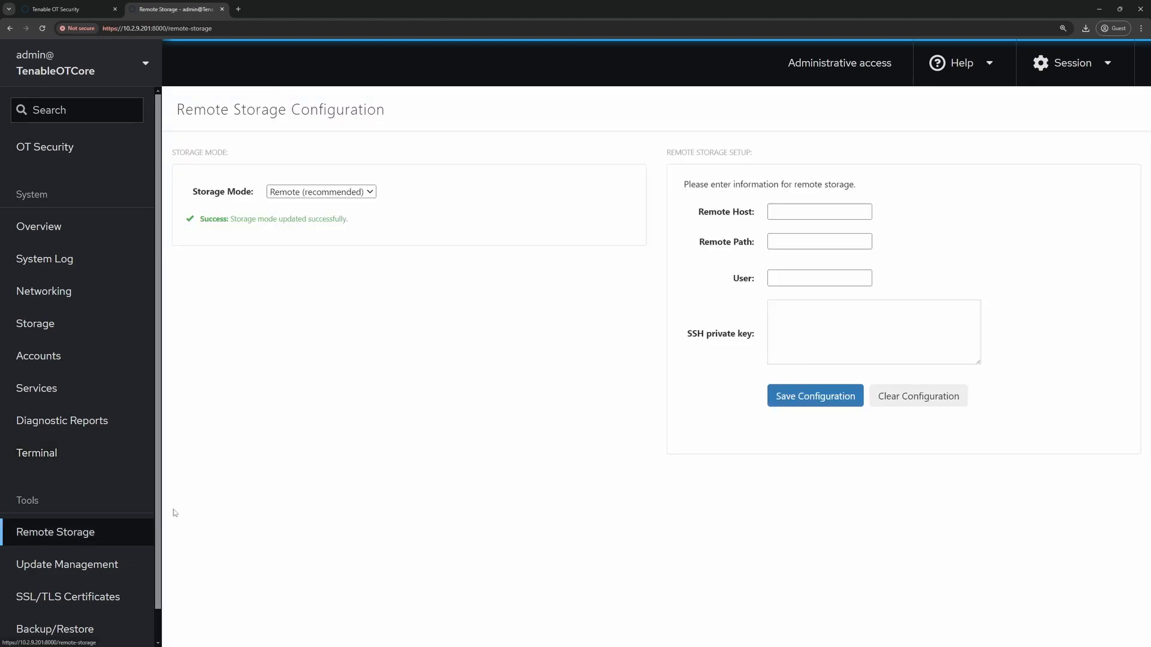
- Set remote host 10.2.9.206, path /backups, user admin, paste the OpenSSH private key, and save
{"action": "left_click", "coordinate": [804, 210]}
{"action": "type", "text": "10.2.9.206"}
{"action": "left_click", "coordinate": [809, 238]}
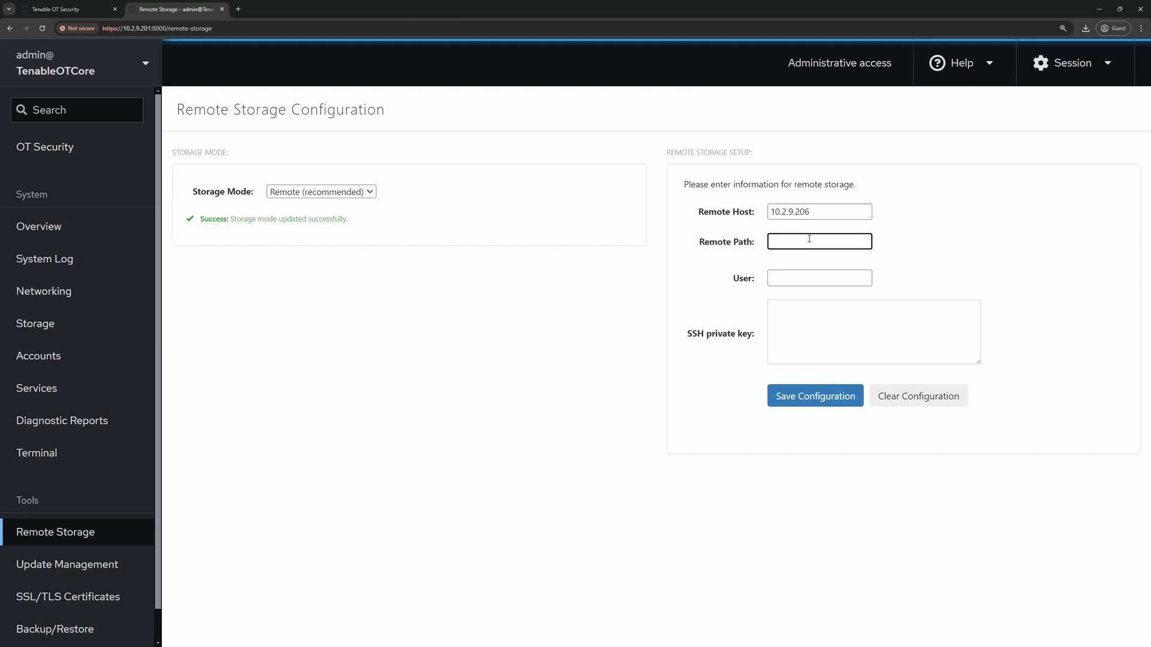
{"action": "type", "text": "/backups"}
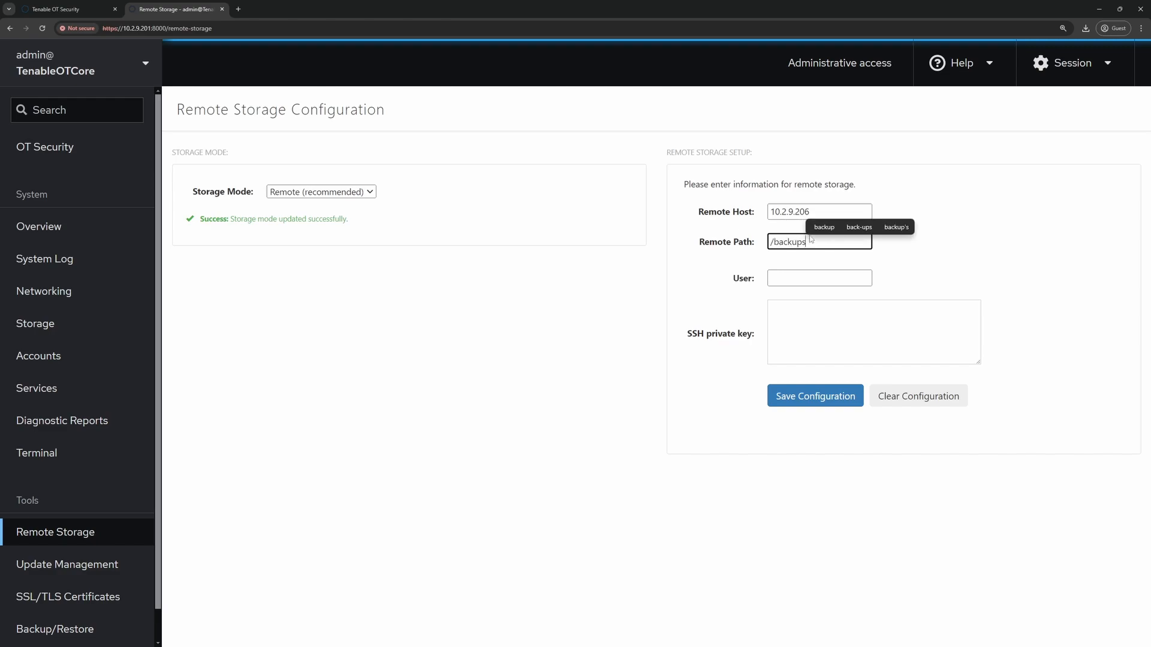
{"action": "left_click", "coordinate": [788, 278]}
{"action": "type", "text": "admin"}
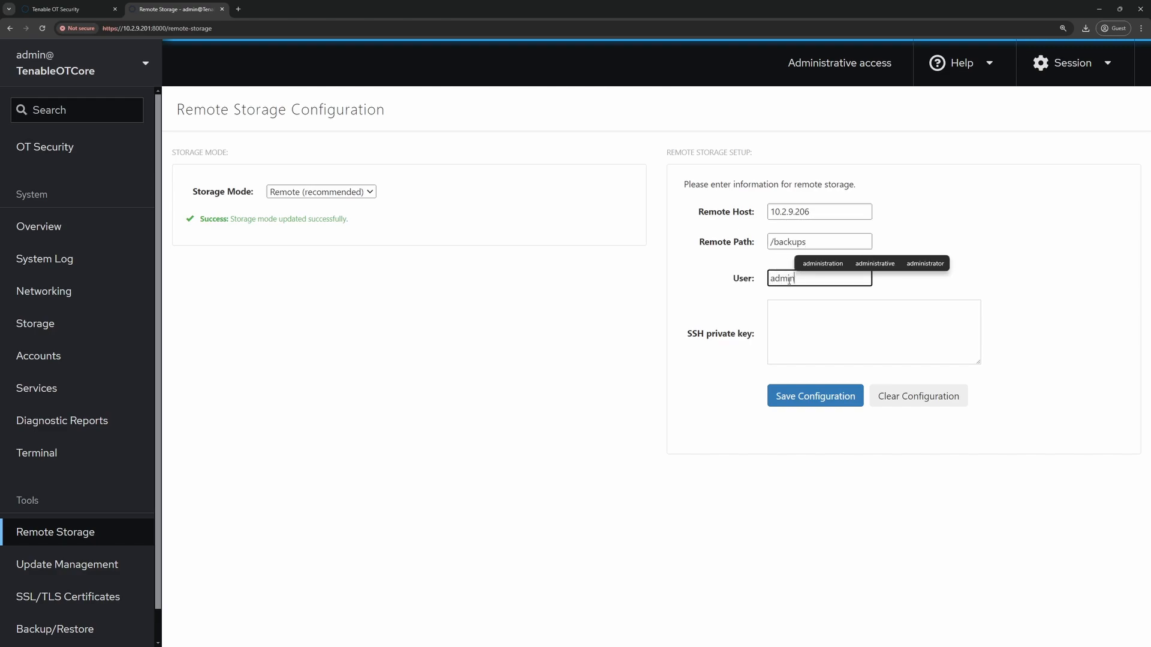
{"action": "left_click", "coordinate": [791, 308]}
{"action": "right_click", "coordinate": [791, 309]}
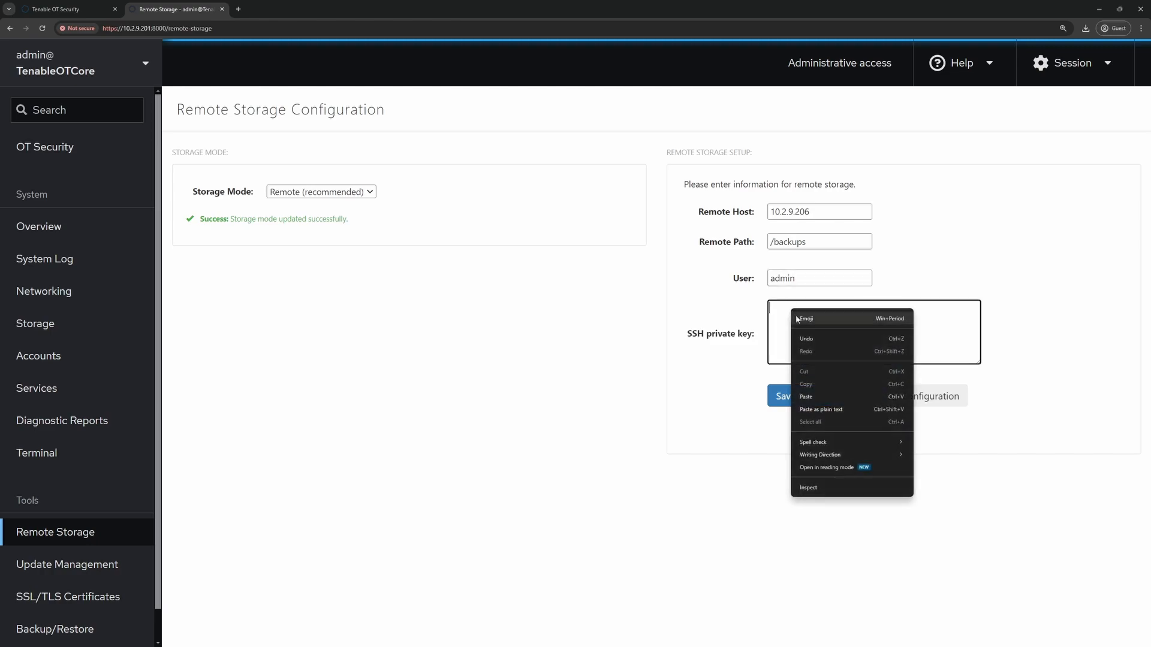
{"action": "left_click", "coordinate": [811, 393]}
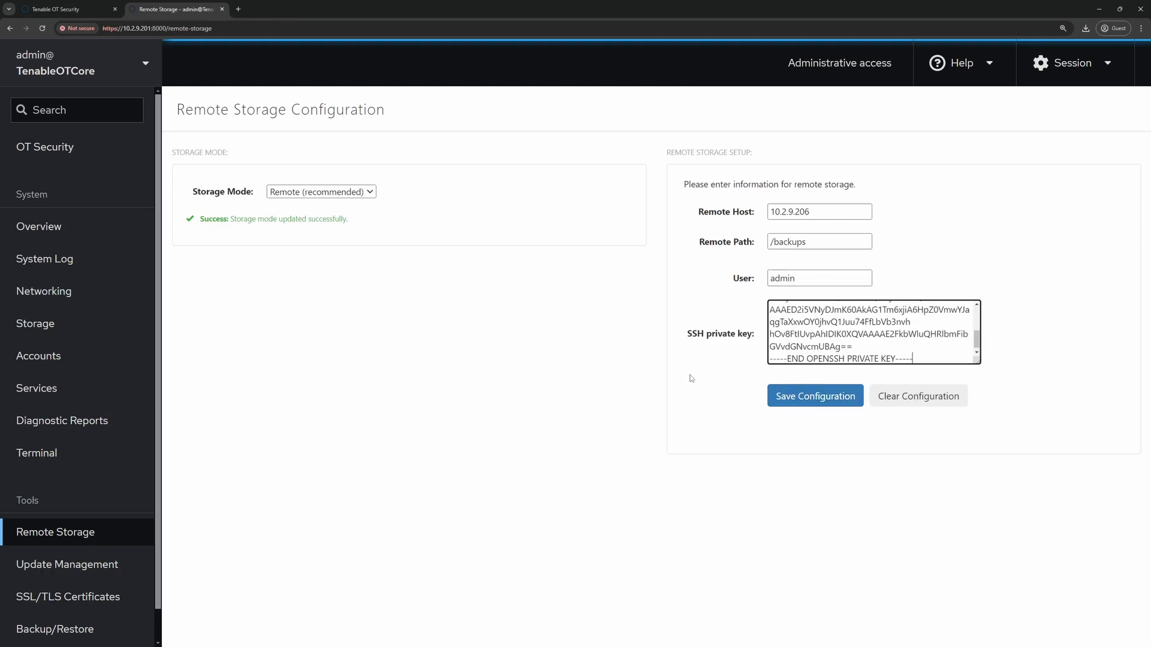
{"action": "left_click", "coordinate": [798, 399]}
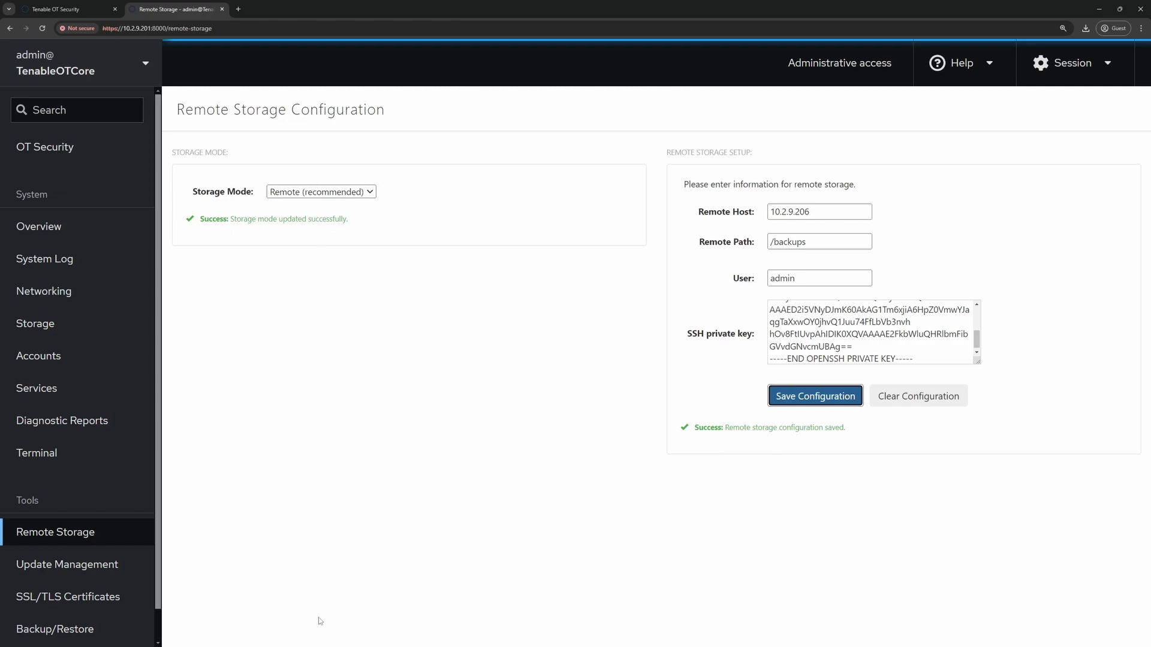
- On Backup/Restore, tick OT Security for scheduled backups and highlight the 2:30 AM next run
{"action": "left_click", "coordinate": [62, 633]}
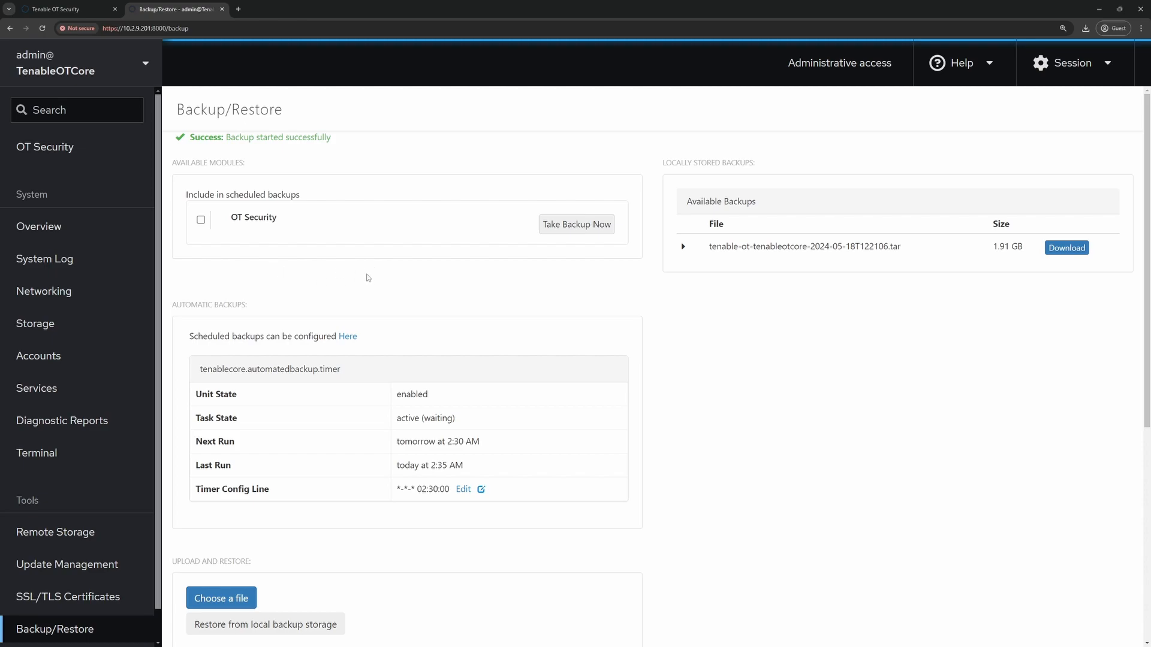
{"action": "left_click", "coordinate": [201, 221]}
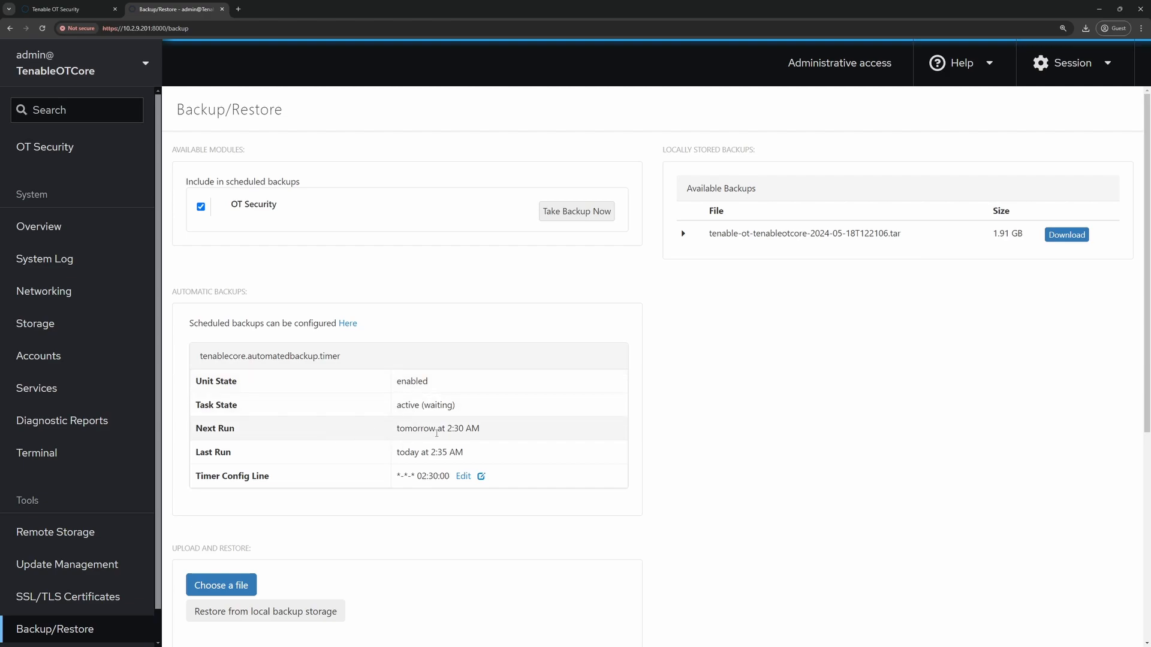
{"action": "left_click_drag", "start_coordinate": [447, 429], "coordinate": [482, 430]}
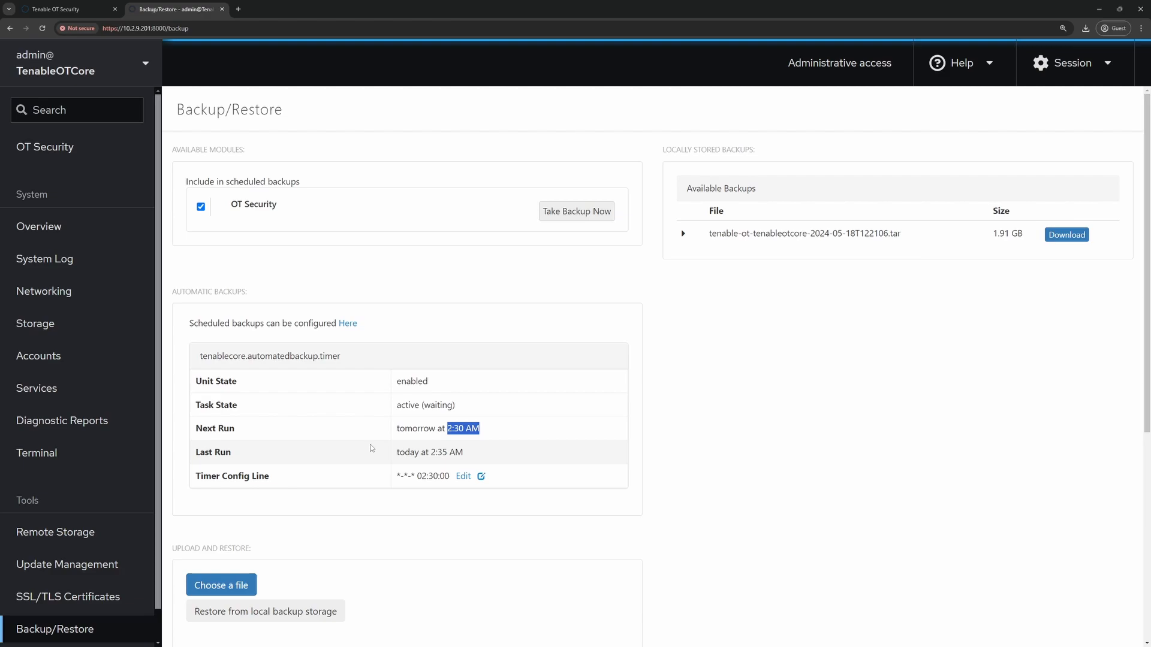
{"action": "left_click", "coordinate": [463, 477]}
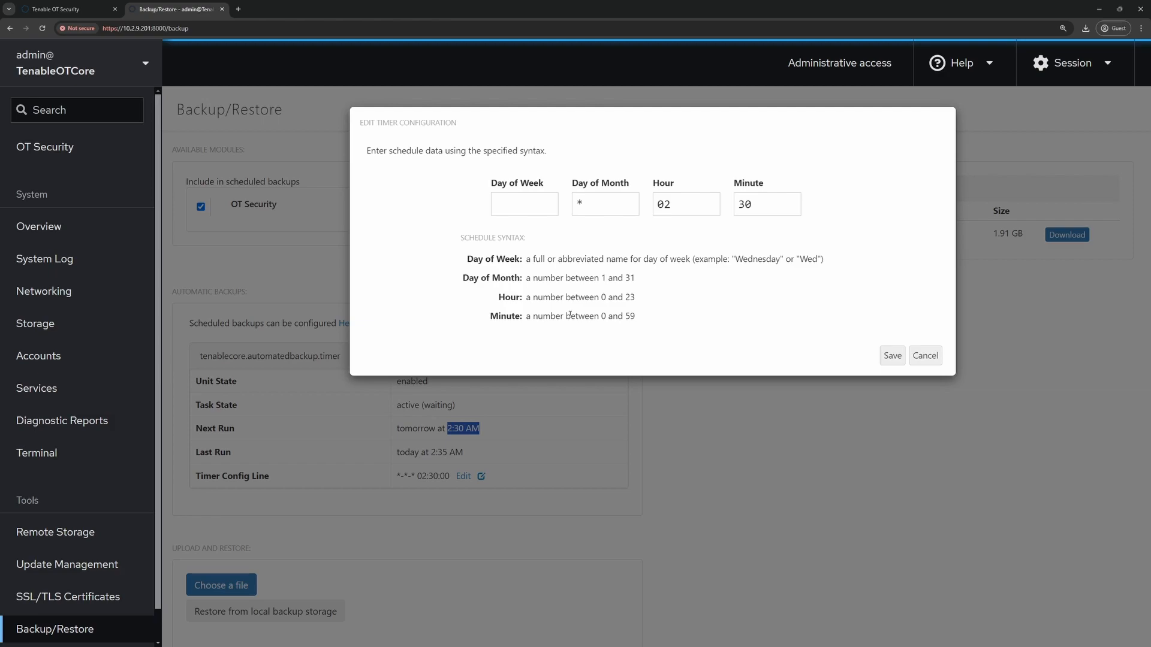
{"action": "left_click", "coordinate": [691, 203]}
{"action": "left_click", "coordinate": [799, 198]}
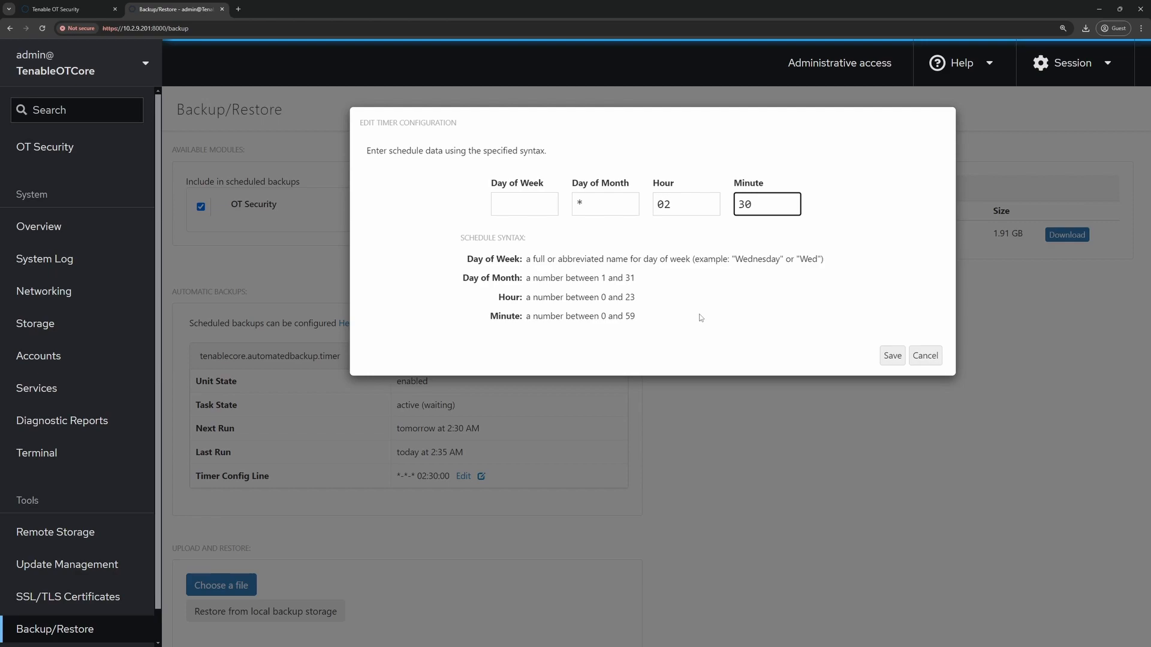
{"action": "left_click", "coordinate": [519, 204]}
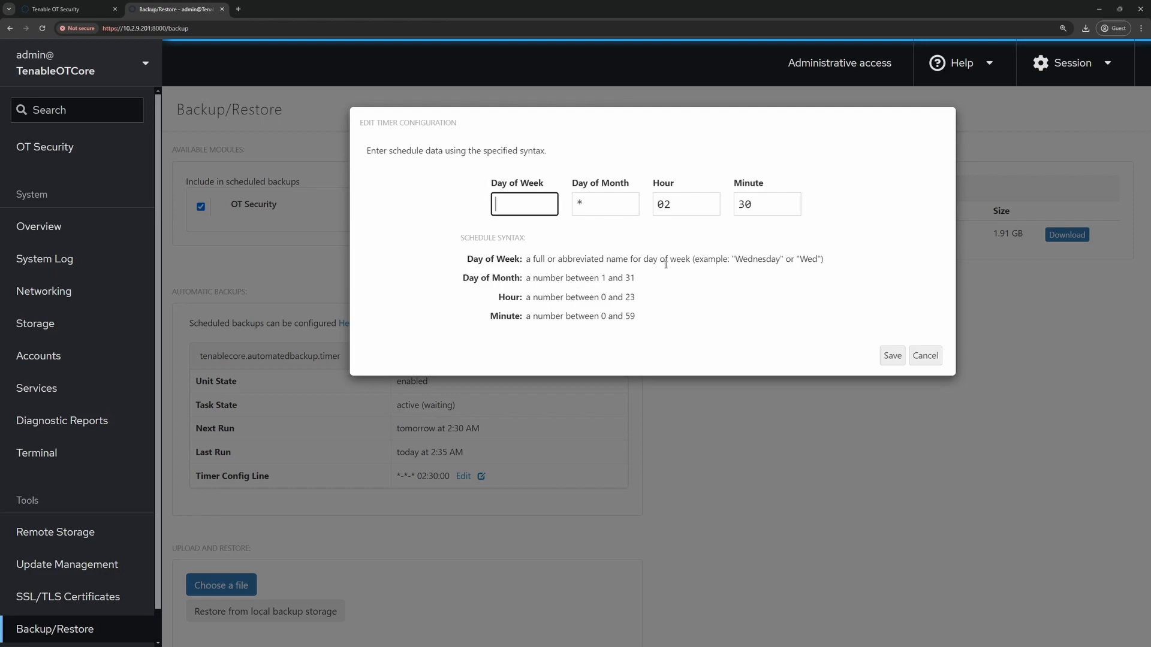
{"action": "left_click", "coordinate": [926, 357]}
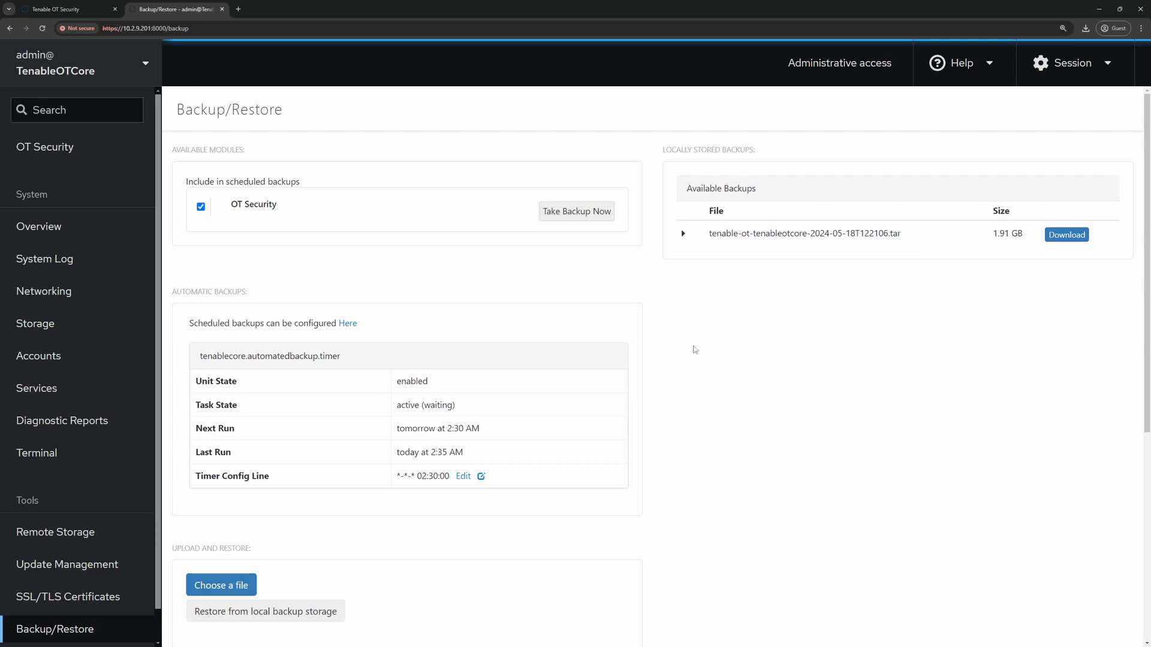
- Take an OT Security backup now, triggering the 'Backup started successfully' message
{"action": "left_click", "coordinate": [568, 215]}
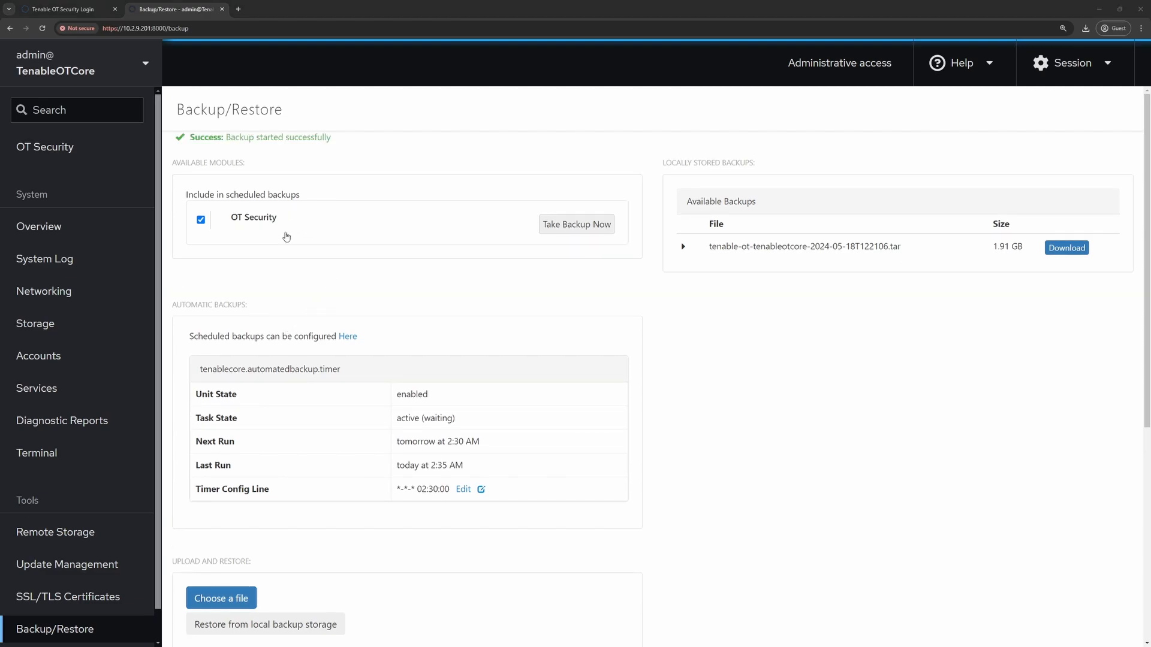
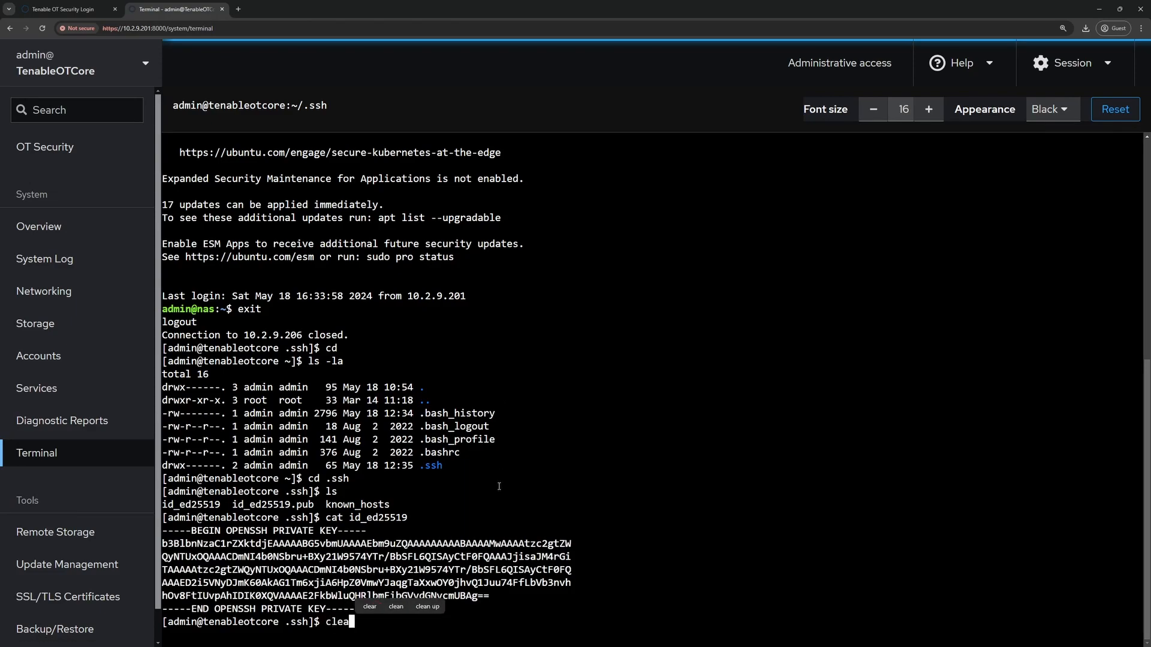
{"action": "key", "text": "Return"}
{"action": "type", "text": "cd"}
{"action": "key", "text": "Return"}
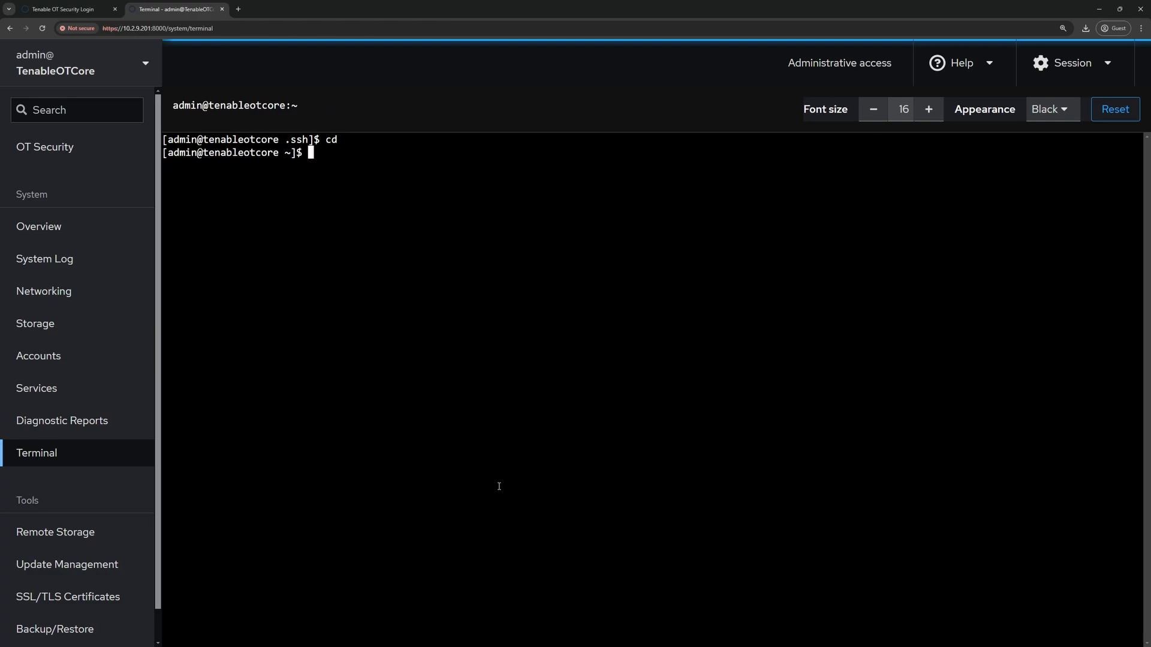
{"action": "type", "text": "shh"}
{"action": "key", "text": "BackSpace"}
{"action": "key", "text": "BackSpace"}
{"action": "type", "text": "sh"}
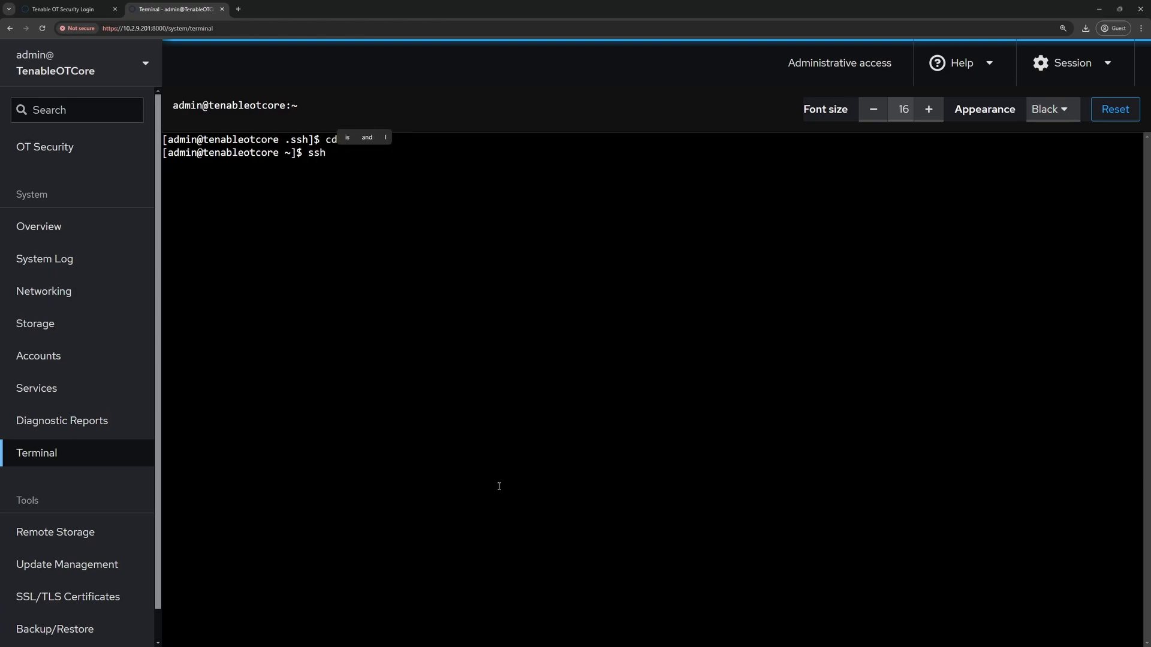
{"action": "type", "text": " admin@"}
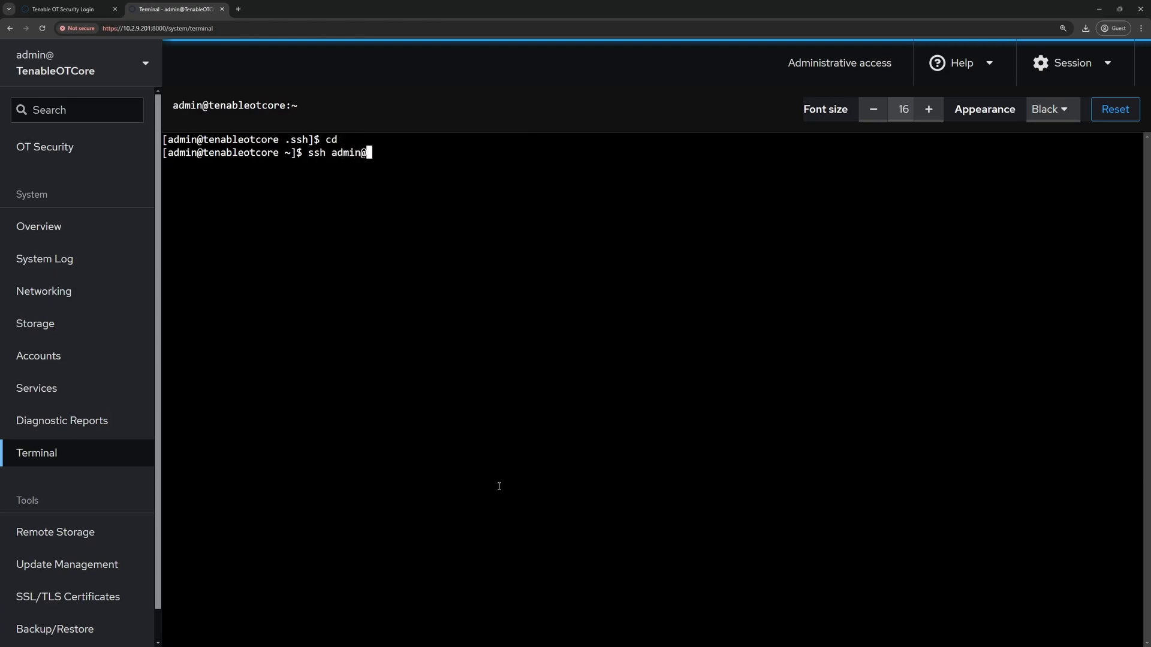
{"action": "type", "text": "10.2.9.206"}
{"action": "key", "text": "Return"}
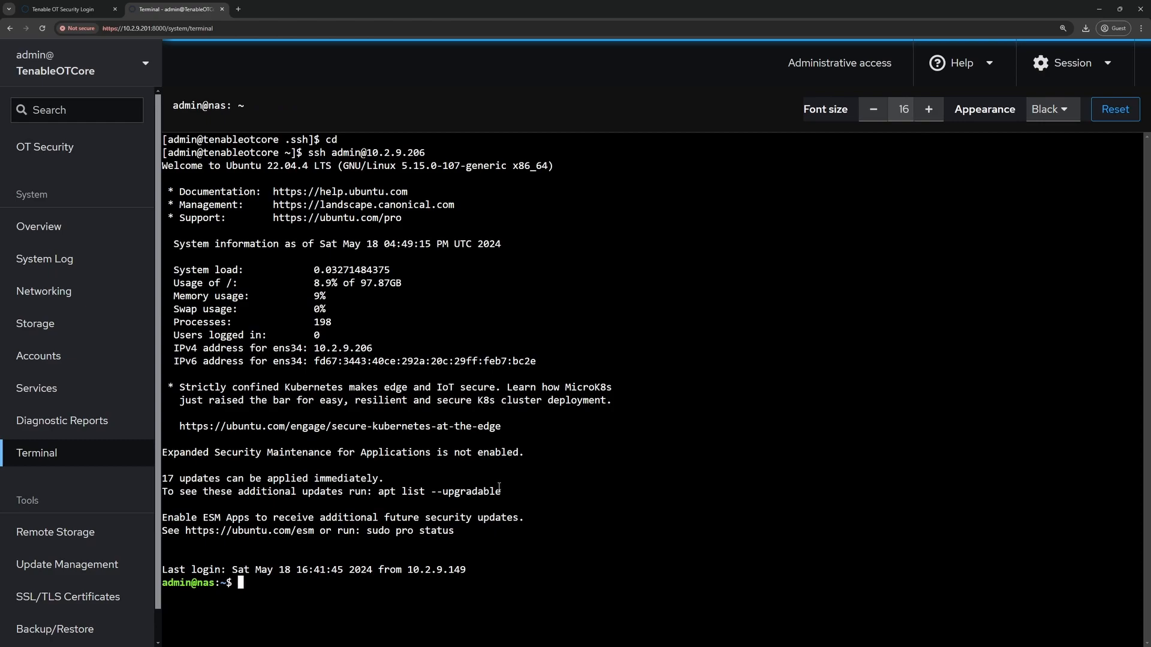
- List the tar file in the NAS /backups folder, then go to the Backup/Restore page
{"action": "type", "text": "cd /backups/"}
{"action": "key", "text": "Return"}
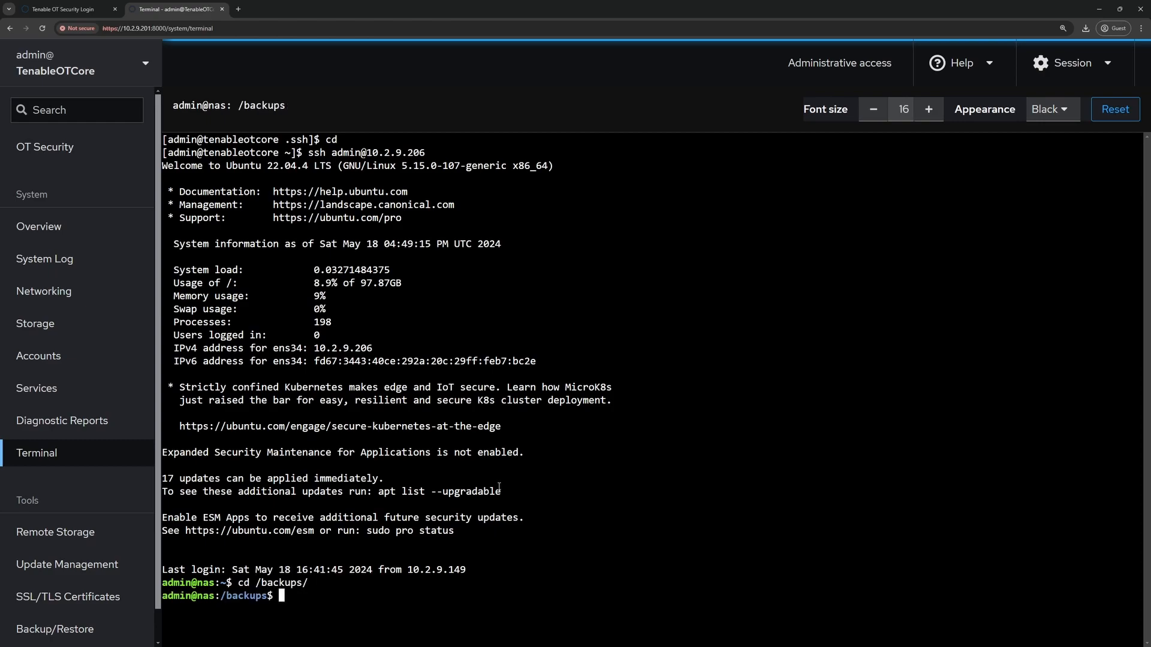
{"action": "type", "text": "ls"}
{"action": "key", "text": "Return"}
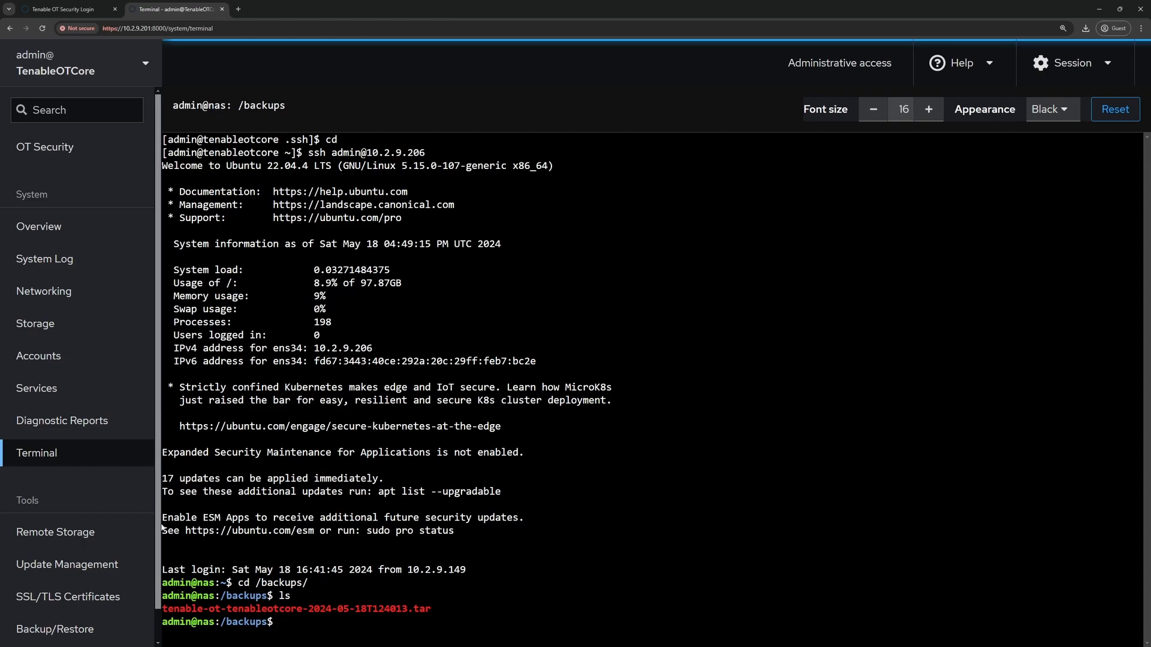
{"action": "left_click", "coordinate": [65, 625]}
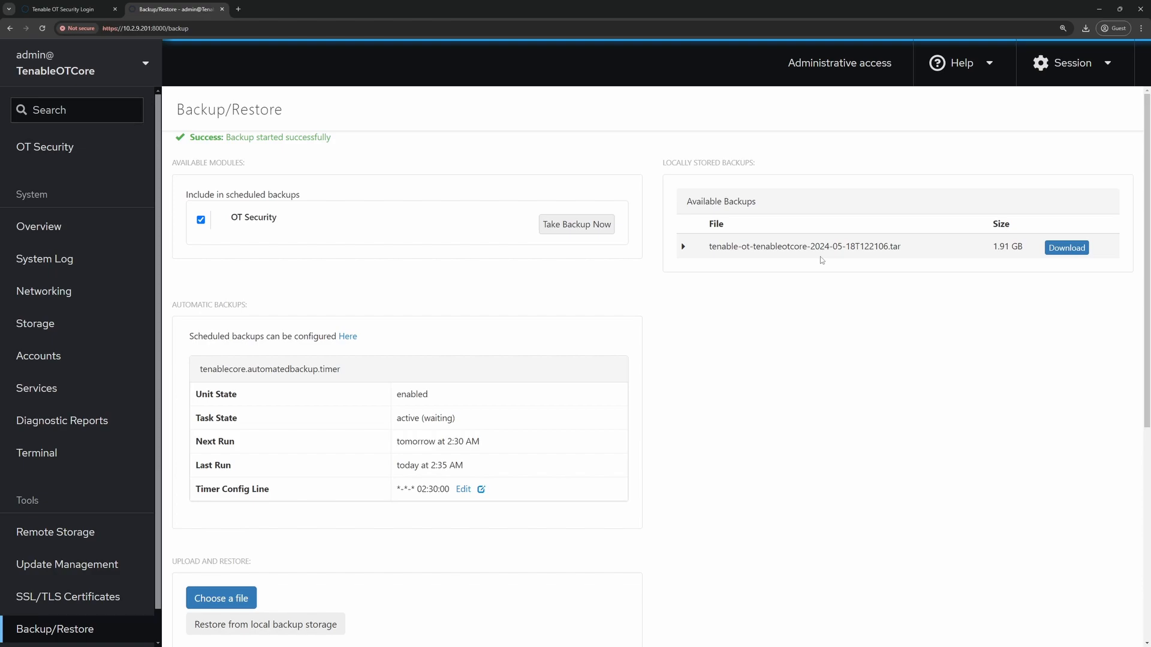
- Expand the 1.91 GB local backup to see OT Security, version 3.18.51, May 18, 2024
{"action": "left_click", "coordinate": [683, 249]}
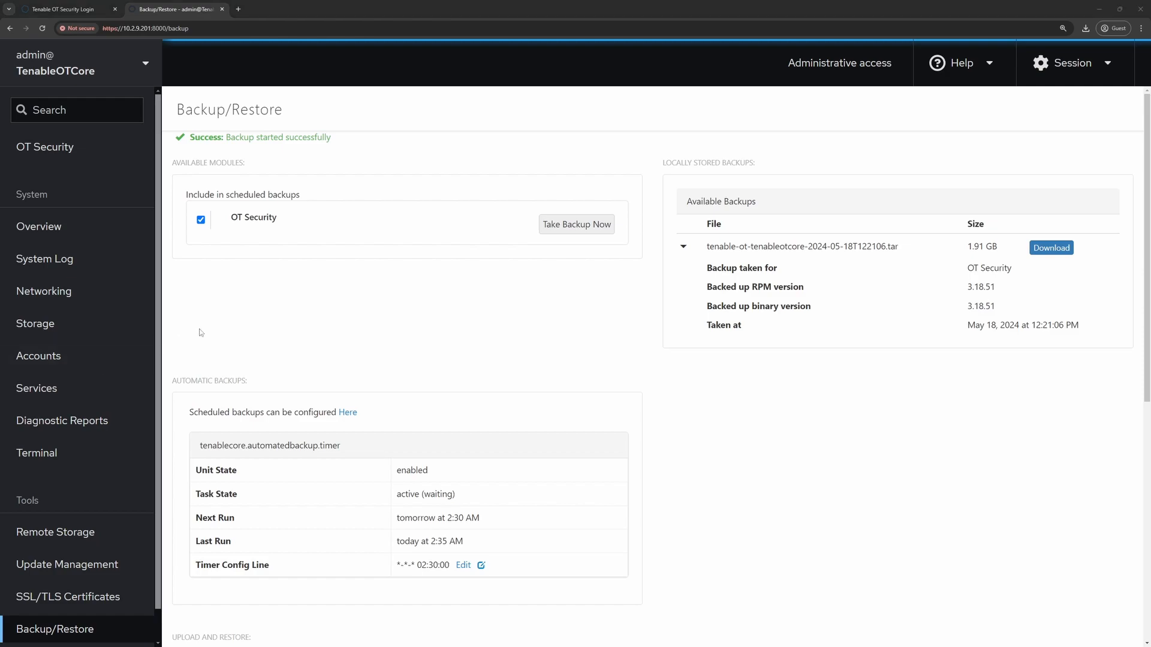
- Exit the NAS SSH session, clear the terminal, and zoom the browser page in
{"action": "left_click", "coordinate": [35, 454]}
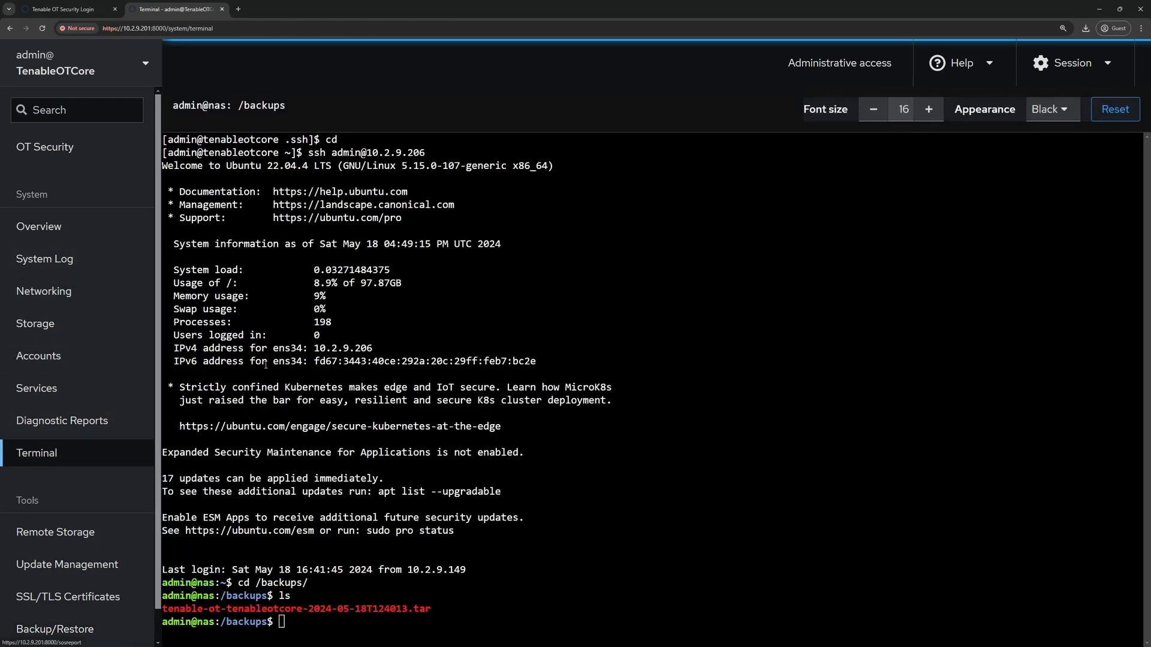
{"action": "left_click", "coordinate": [306, 508]}
{"action": "type", "text": "exit"}
{"action": "key", "text": "Return"}
{"action": "type", "text": "clear"}
{"action": "key", "text": "Return"}
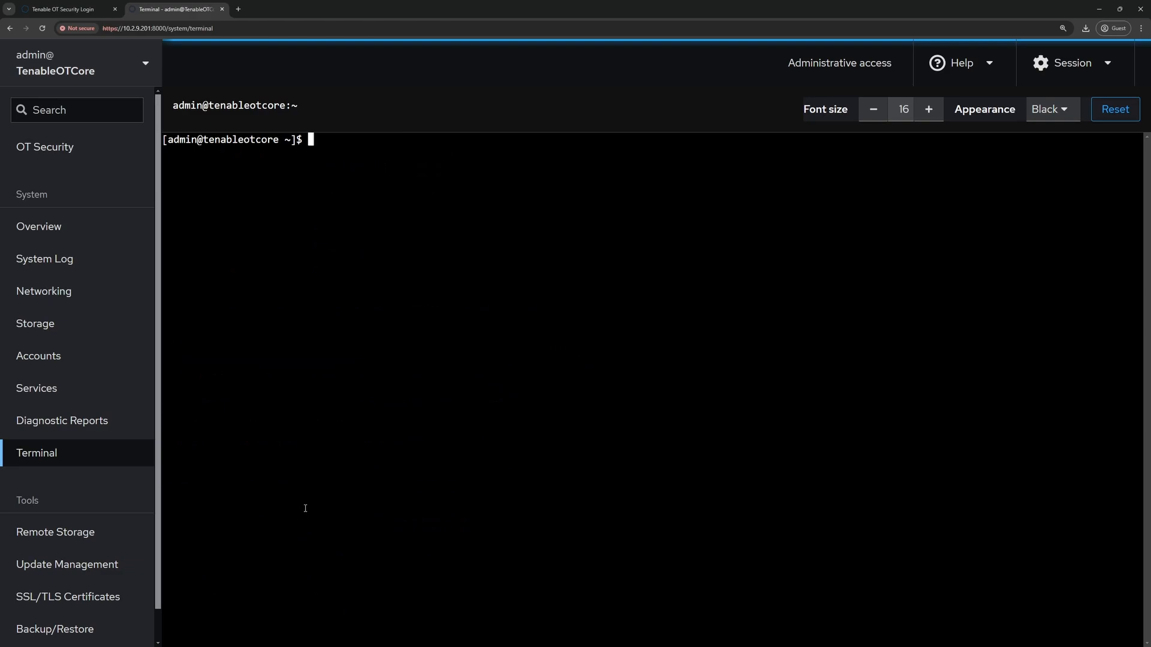
{"action": "key", "text": "ctrl+plus"}
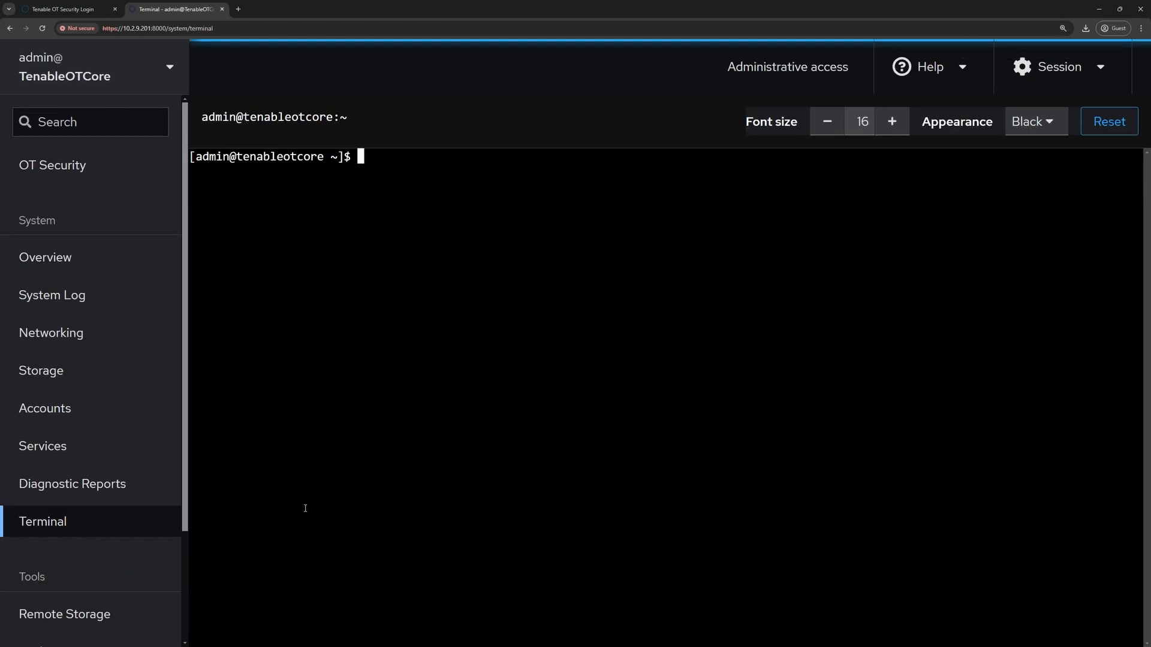
- Change into /opt/tenablecore/remote-storage/ using Tab completion
{"action": "type", "text": "cd"}
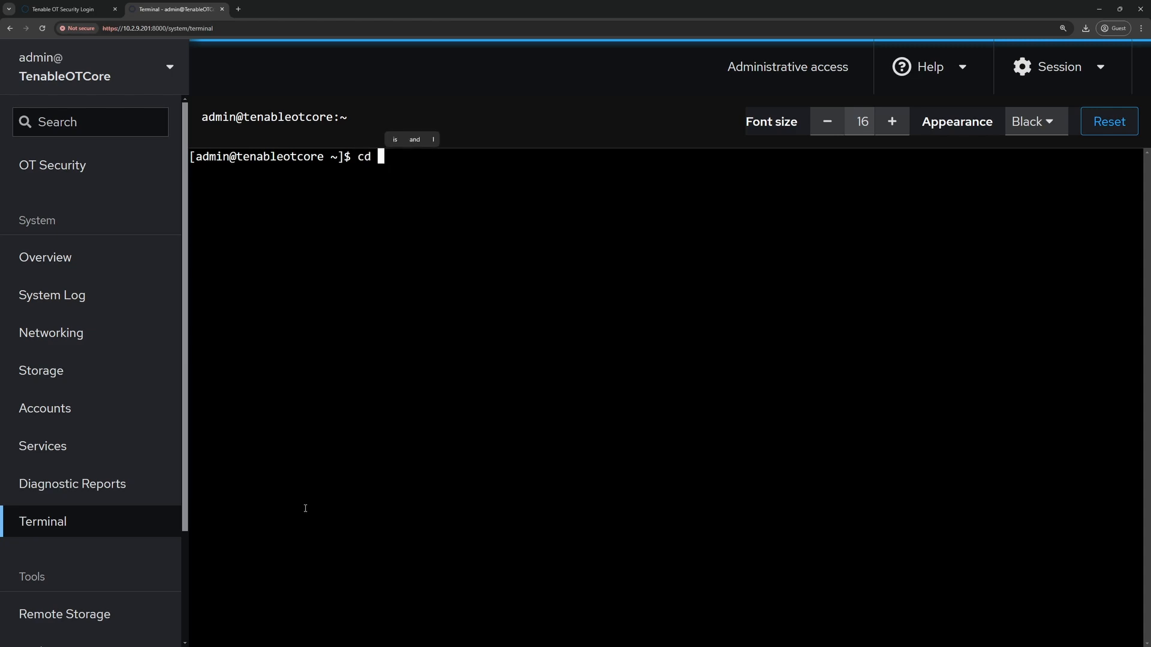
{"action": "type", "text": " /opt/"}
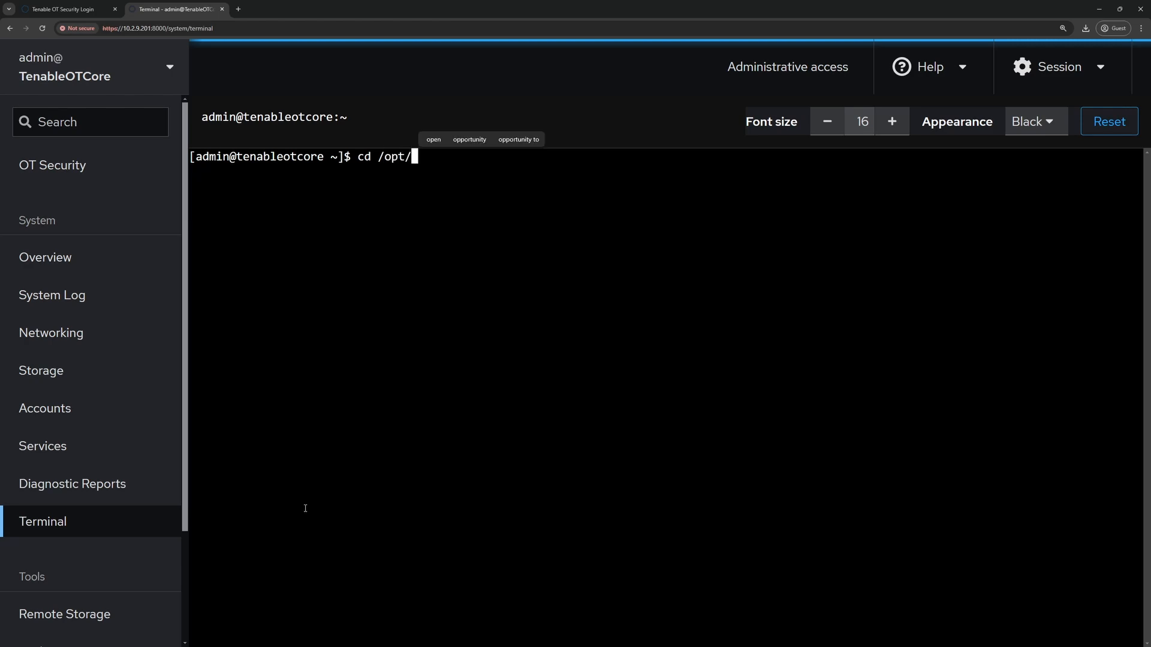
{"action": "key", "text": "alt+Tab"}
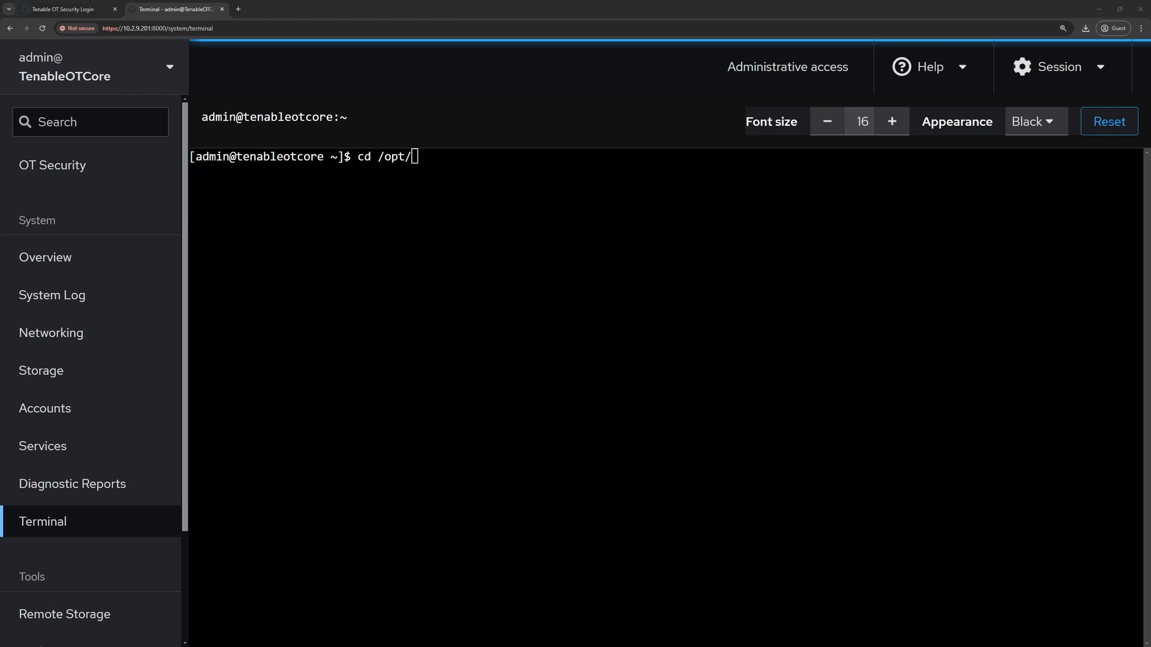
{"action": "left_click", "coordinate": [423, 207]}
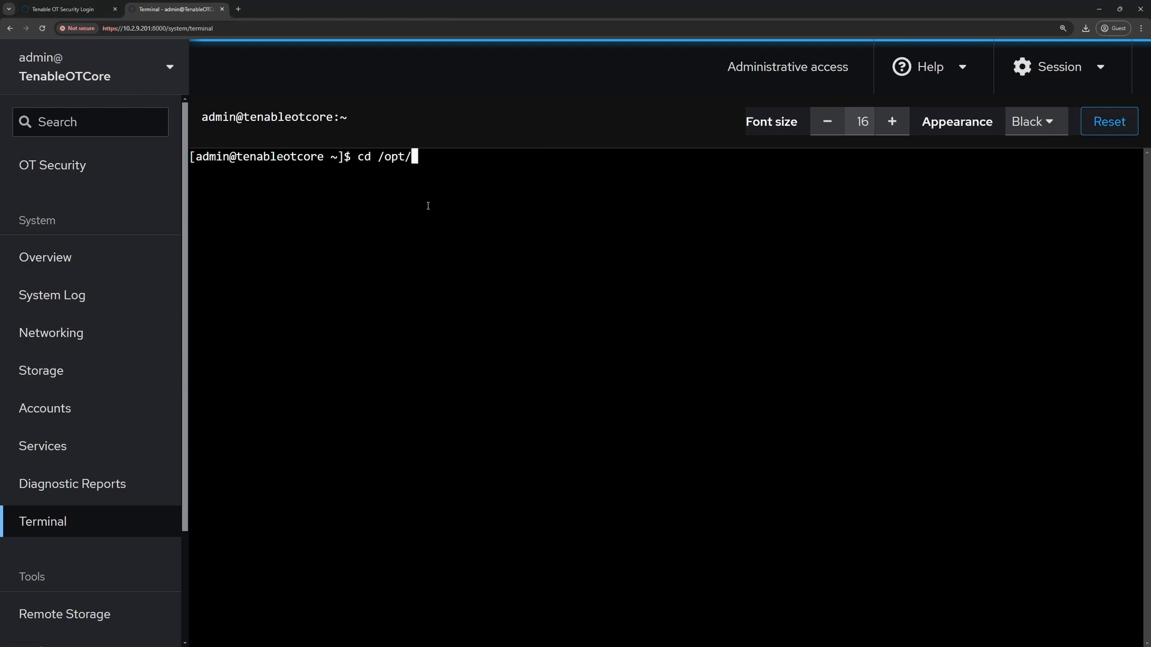
{"action": "type", "text": "tenable"}
{"action": "key", "text": "Tab"}
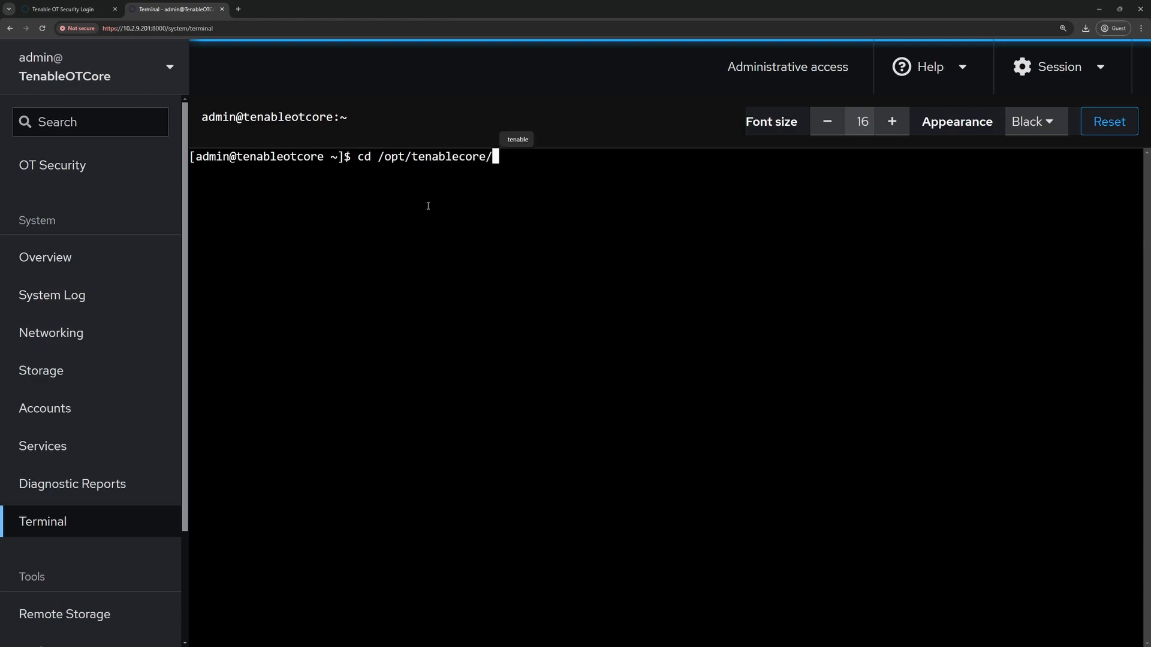
{"action": "type", "text": "re"}
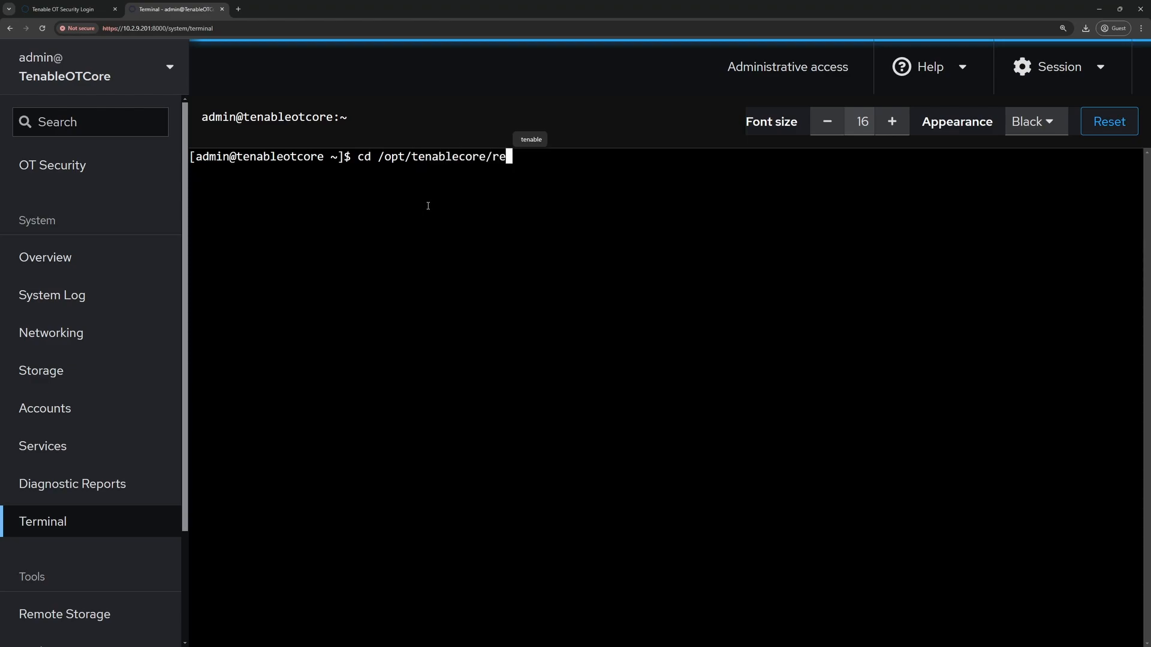
{"action": "key", "text": "Tab"}
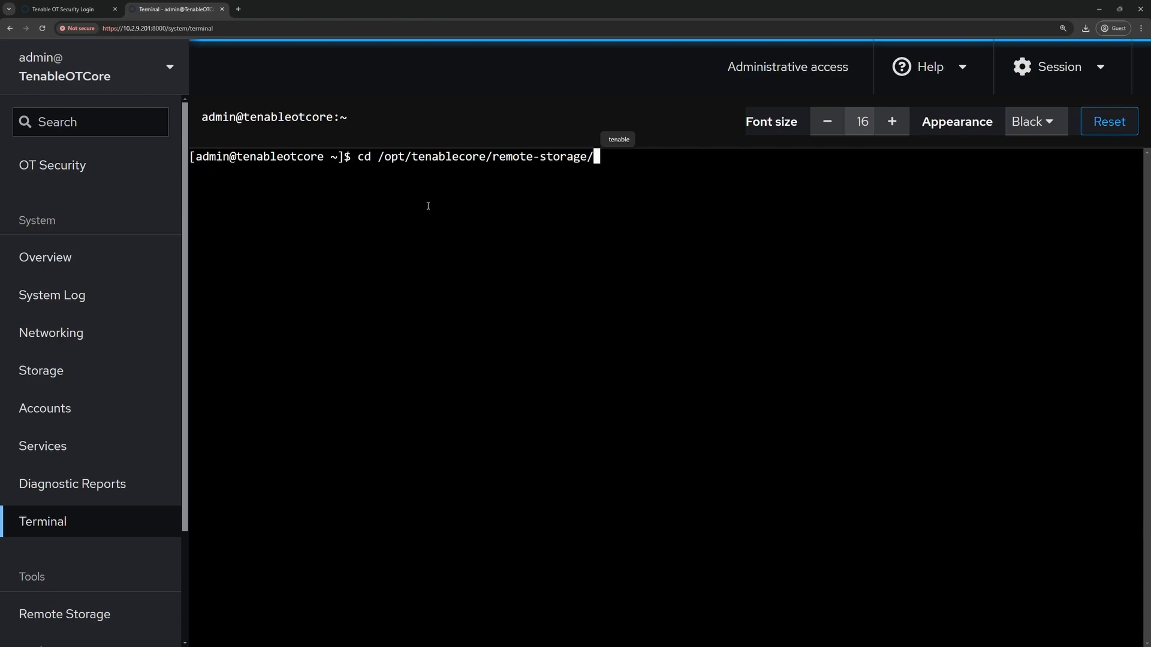
{"action": "type", "text": "lo"}
{"action": "key", "text": "BackSpace"}
{"action": "key", "text": "BackSpace"}
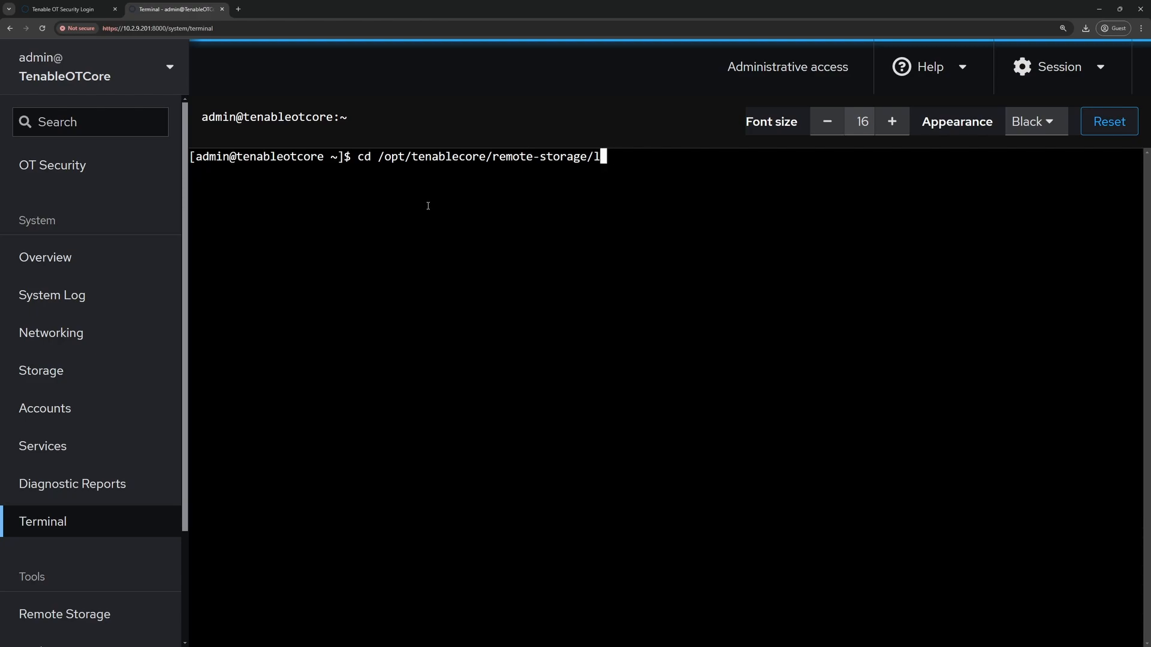
{"action": "key", "text": "Return"}
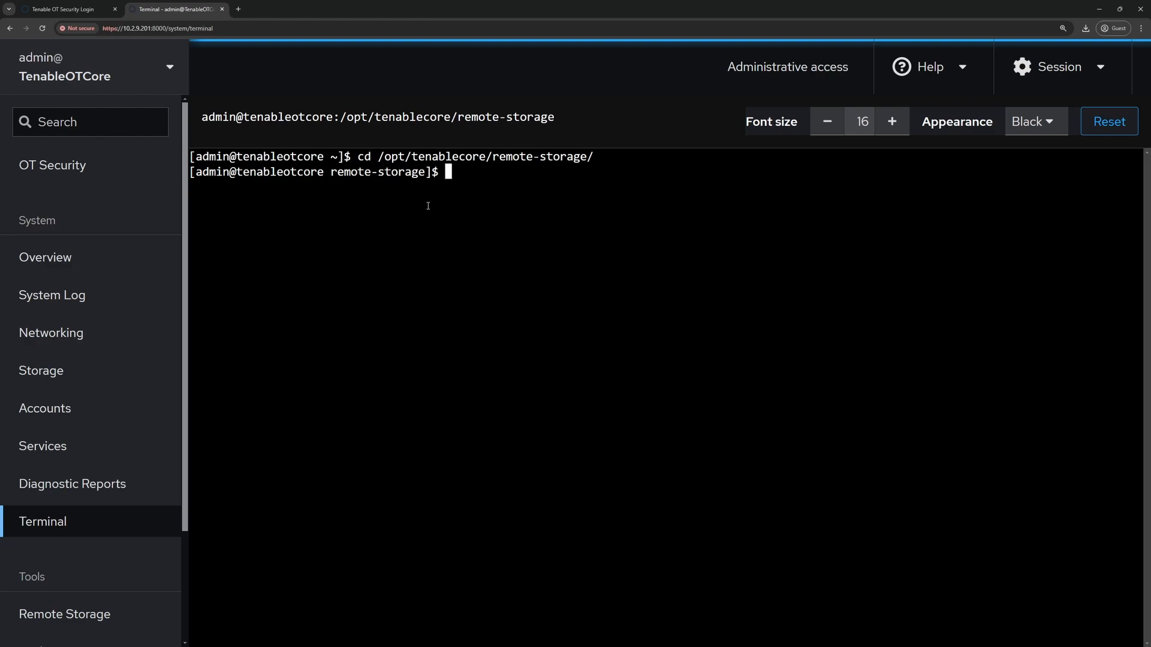
- Run ls and ls -la to show the root-owned localstorage folder and its permissions
{"action": "type", "text": "ls"}
{"action": "key", "text": "Return"}
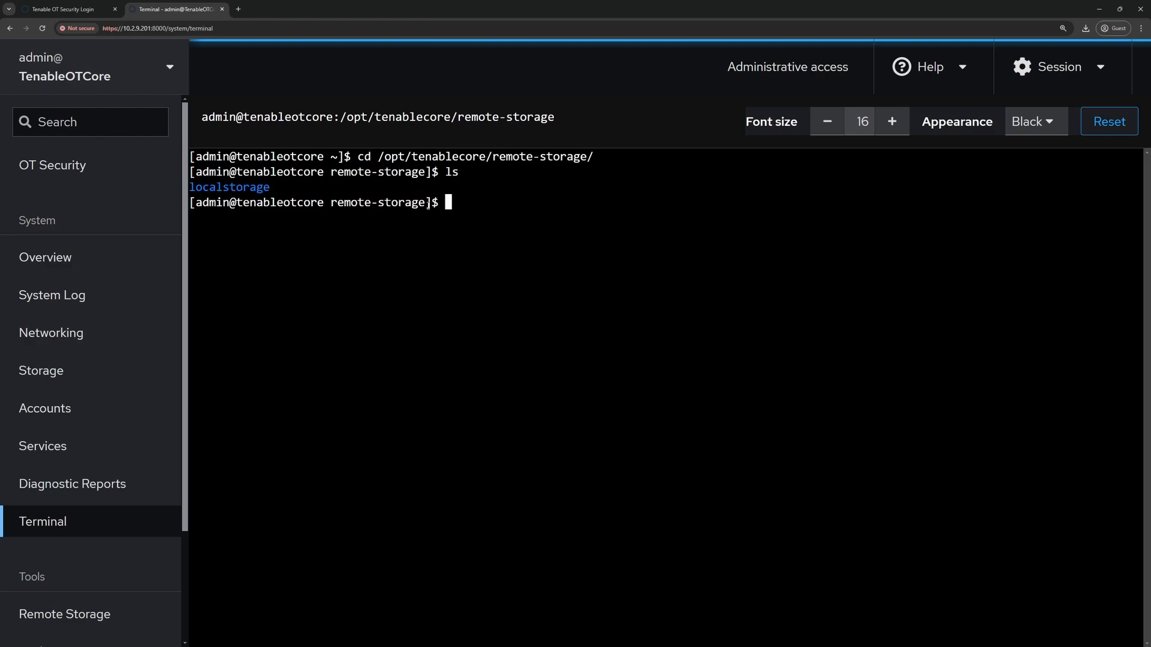
{"action": "type", "text": "ls -la"}
{"action": "key", "text": "Return"}
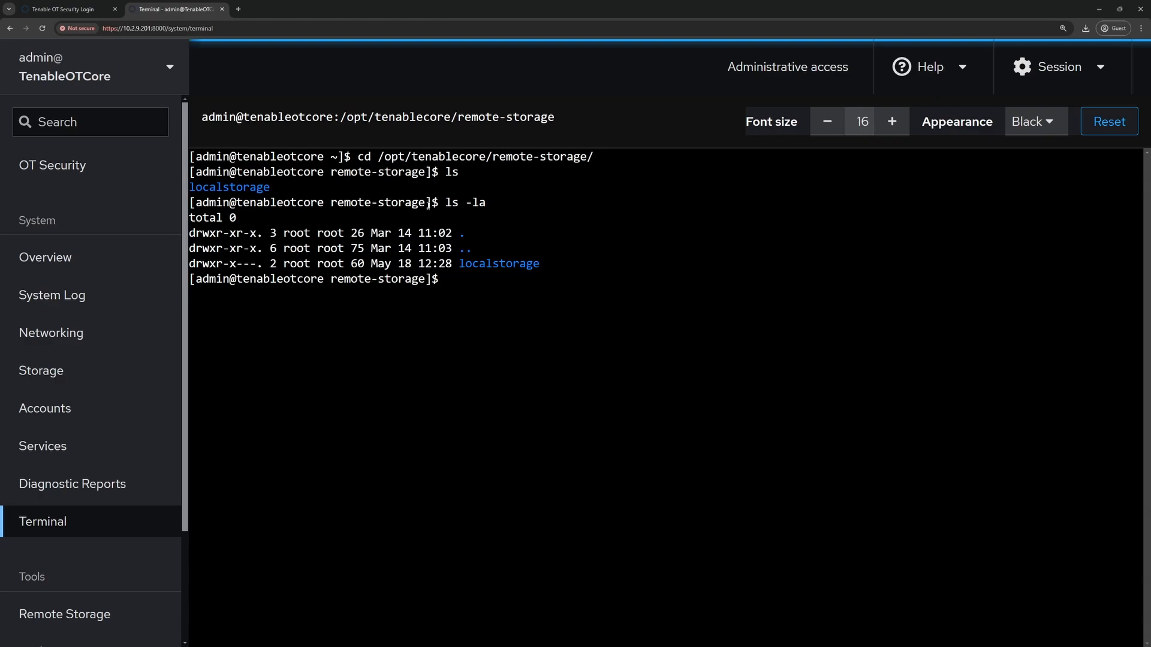
{"action": "left_click_drag", "start_coordinate": [243, 264], "coordinate": [252, 264]}
{"action": "left_click", "coordinate": [460, 281]}
- Start a root shell with sudo bash, enter localstorage/, and list its backup file
{"action": "type", "text": "sudo bash"}
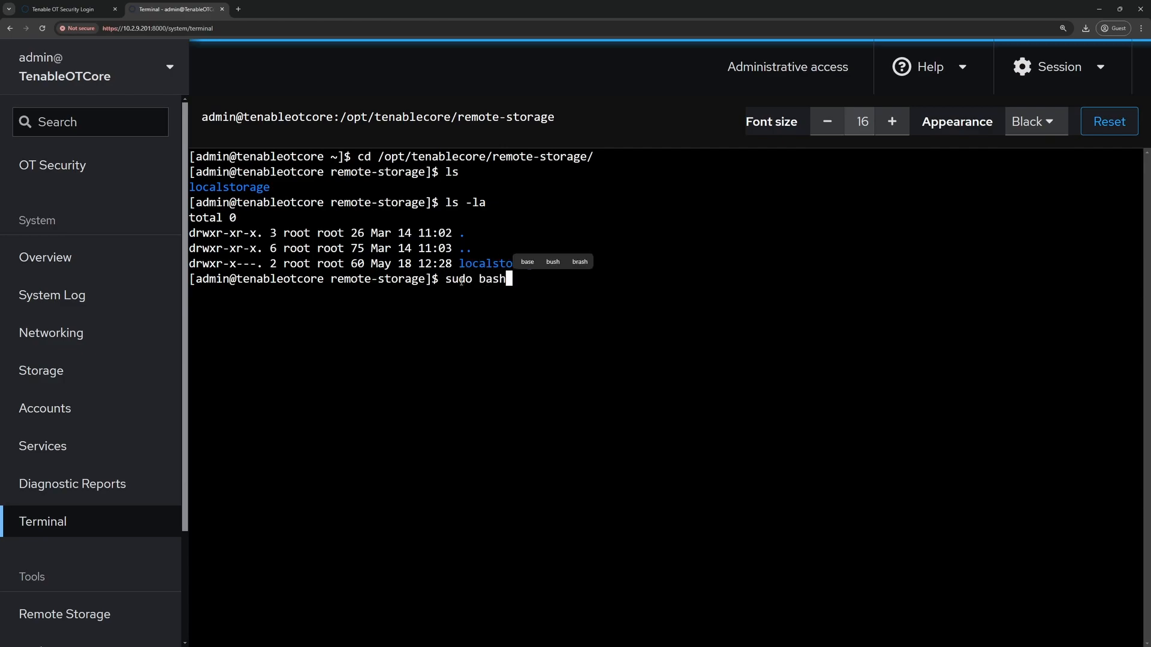
{"action": "key", "text": "Return"}
{"action": "type", "text": "****"}
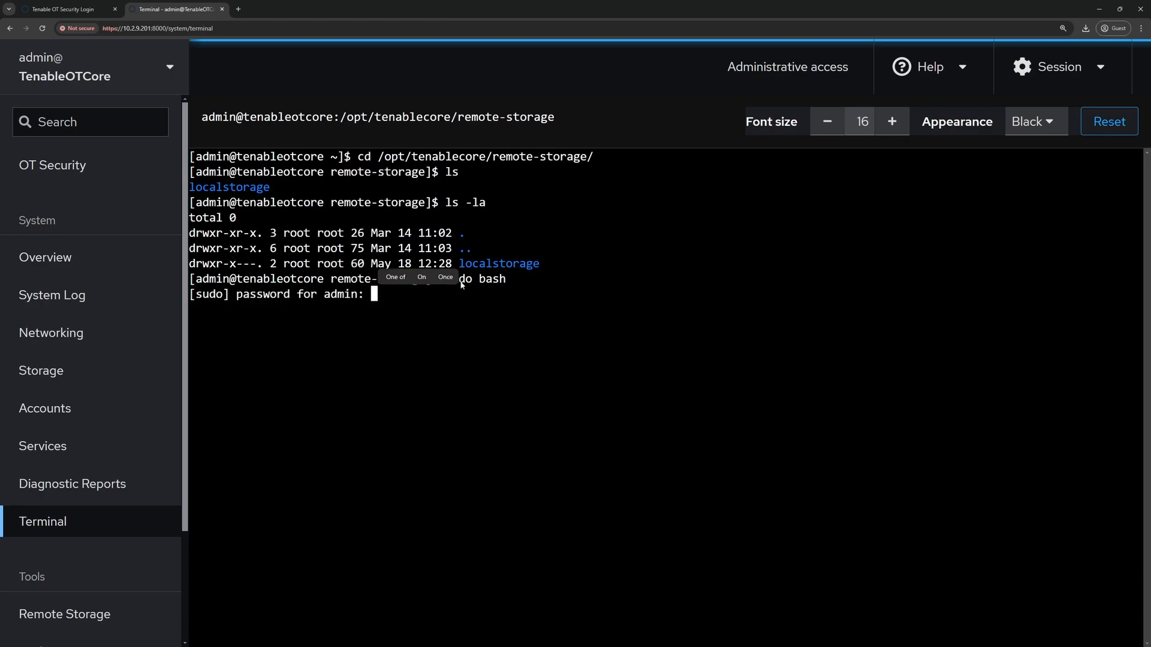
{"action": "key", "text": "Return"}
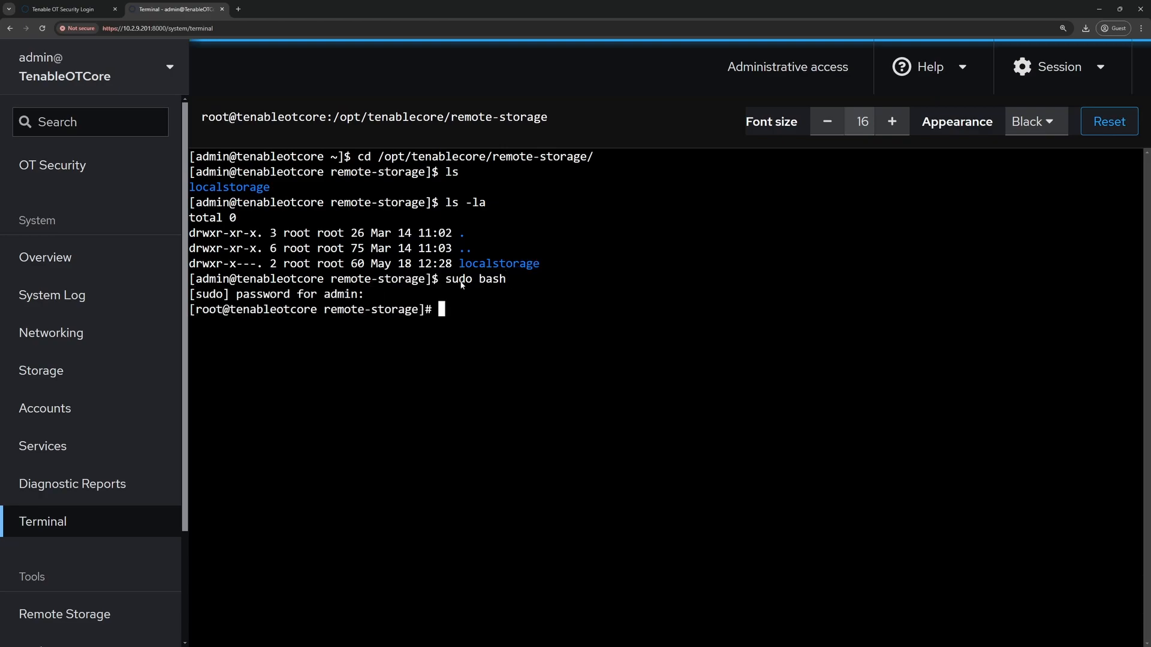
{"action": "type", "text": "cd localstorage/"}
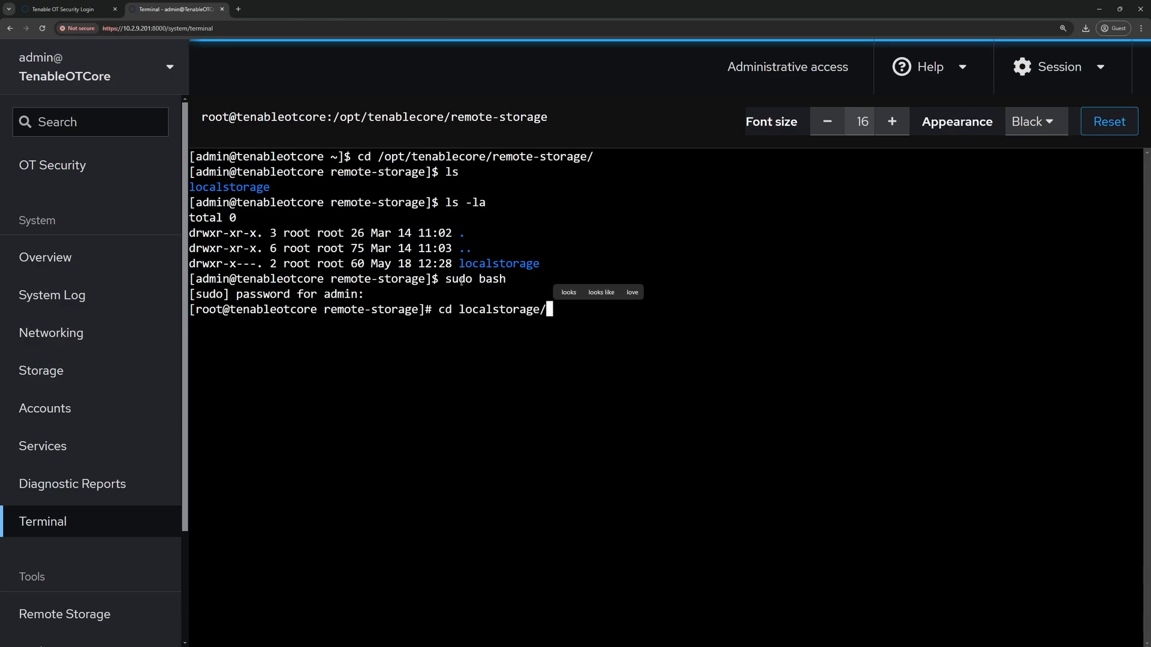
{"action": "key", "text": "Return"}
{"action": "type", "text": "ls"}
{"action": "key", "text": "Return"}
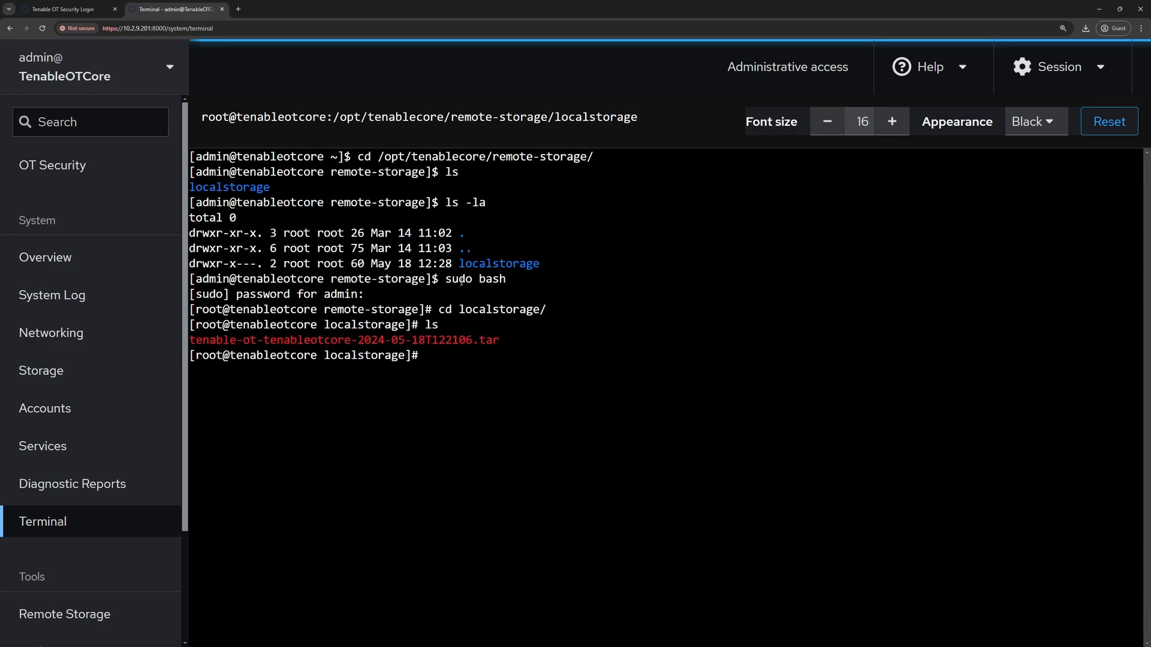
- Delete tenable-ot-tenableotcore-2024-05-18T122106.tar, confirm with y, and verify the folder is empty
{"action": "type", "text": "rm te"}
{"action": "key", "text": "Tab"}
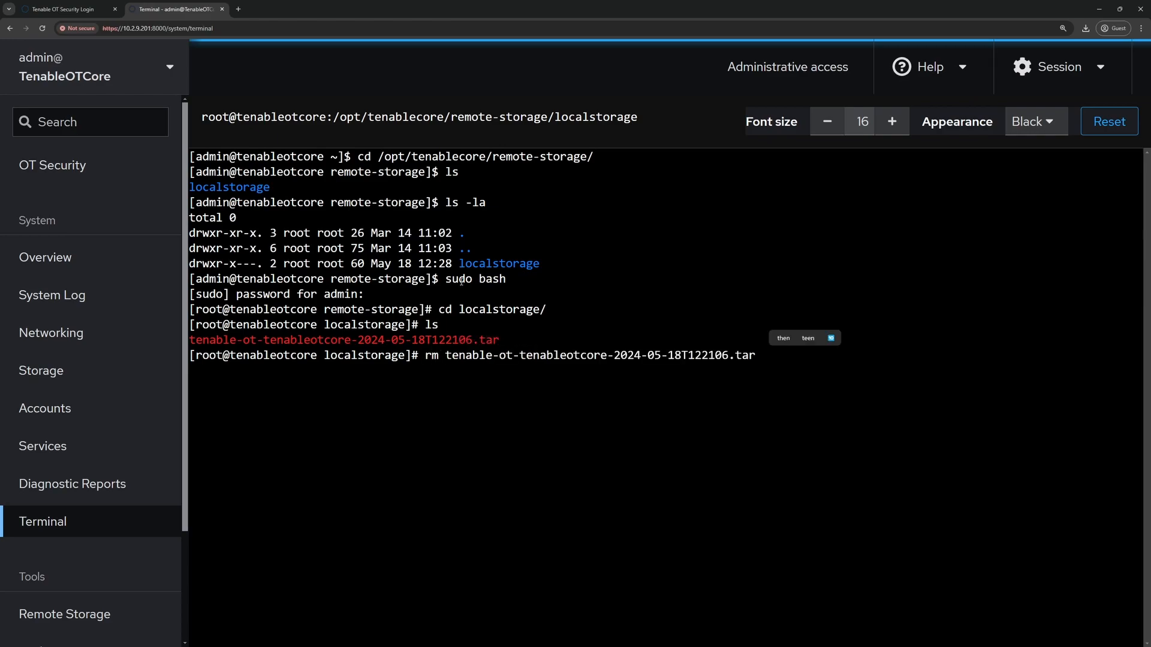
{"action": "key", "text": "Return"}
{"action": "type", "text": "y"}
{"action": "key", "text": "Return"}
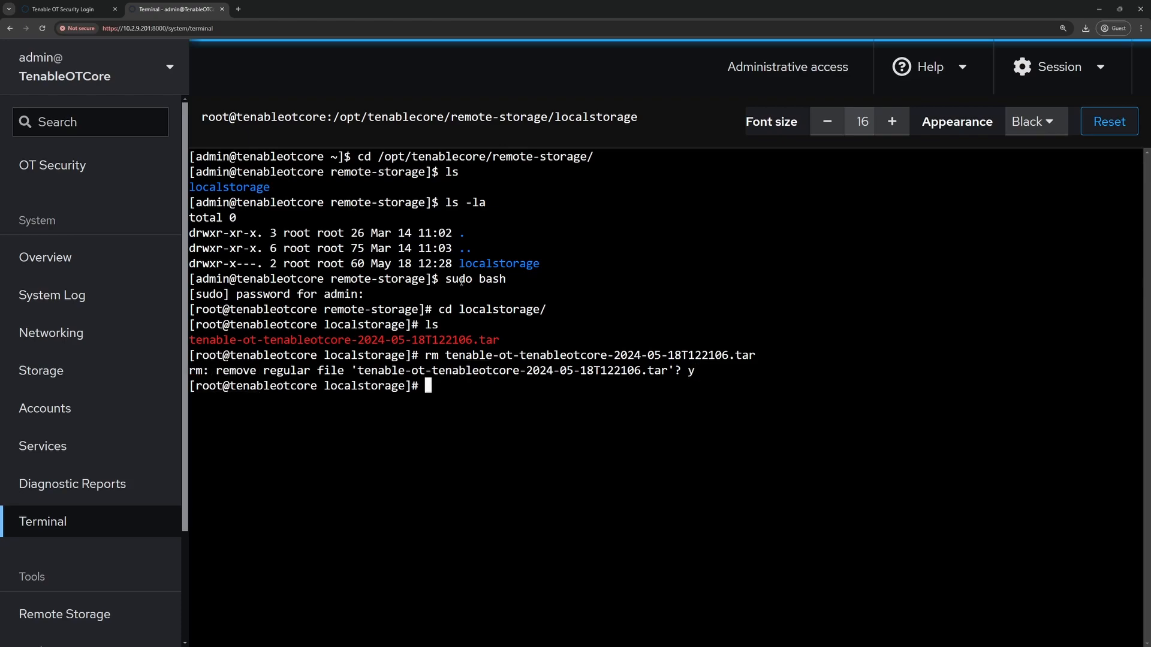
{"action": "type", "text": "ls"}
{"action": "key", "text": "Return"}
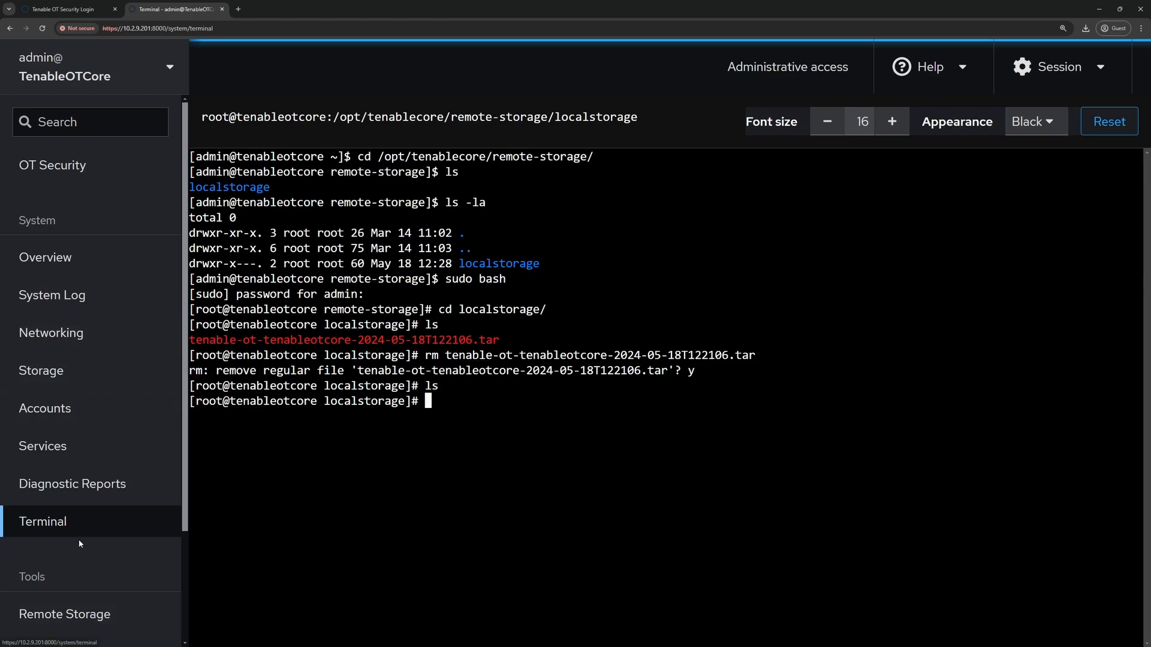
{"action": "scroll", "coordinate": [66, 549], "scroll_direction": "down", "scroll_amount": 2}
{"action": "scroll", "coordinate": [67, 548], "scroll_direction": "down", "scroll_amount": 1}
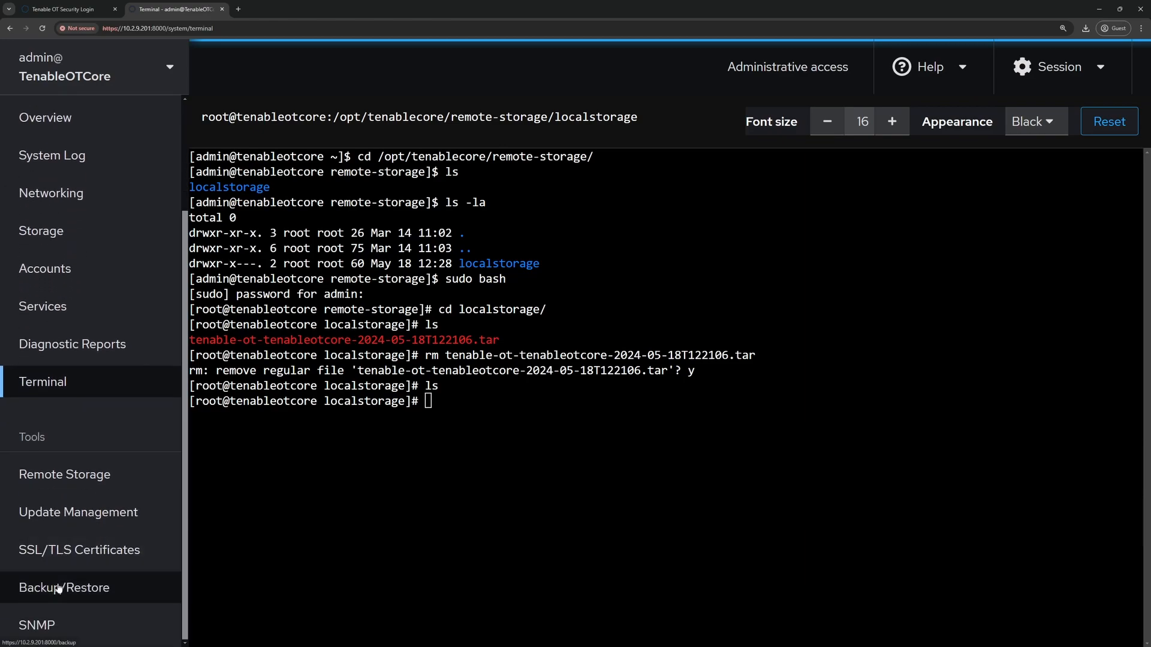
- Reopen Tenable Core's Backup/Restore page and zoom the browser out
{"action": "left_click", "coordinate": [60, 587]}
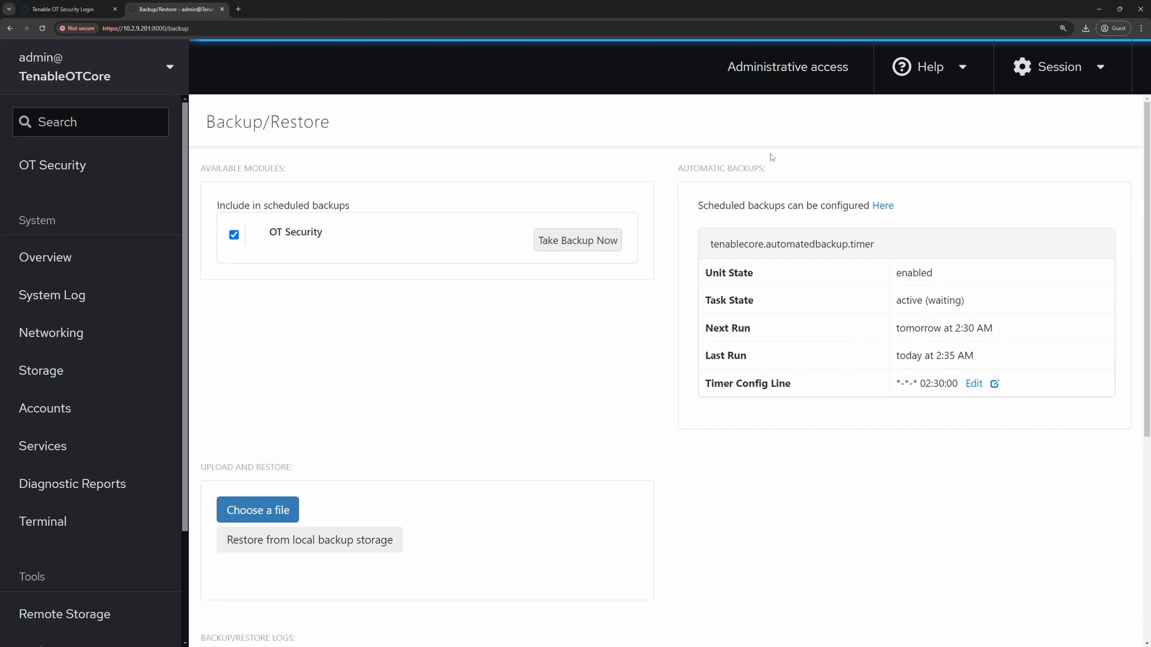
{"action": "key", "text": "ctrl+minus"}
{"action": "key", "text": "ctrl+minus"}
{"action": "key", "text": "ctrl+minus"}
{"action": "key", "text": "ctrl+minus"}
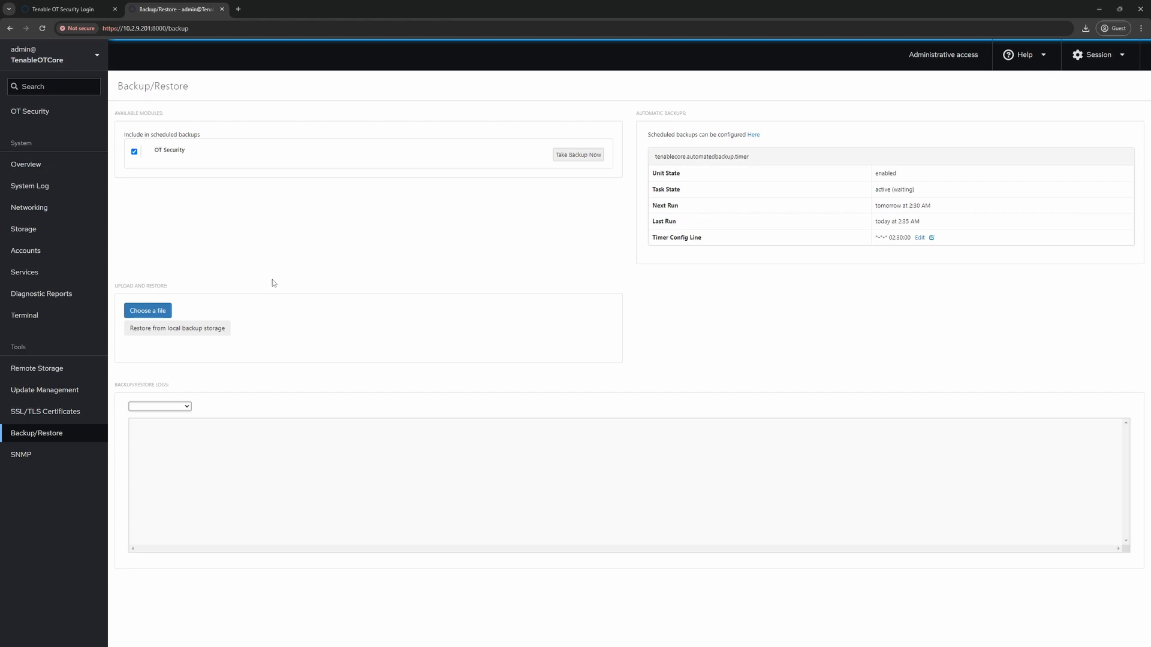
- Log into OT Security via Local user login with the admin username and password
{"action": "left_click", "coordinate": [65, 9]}
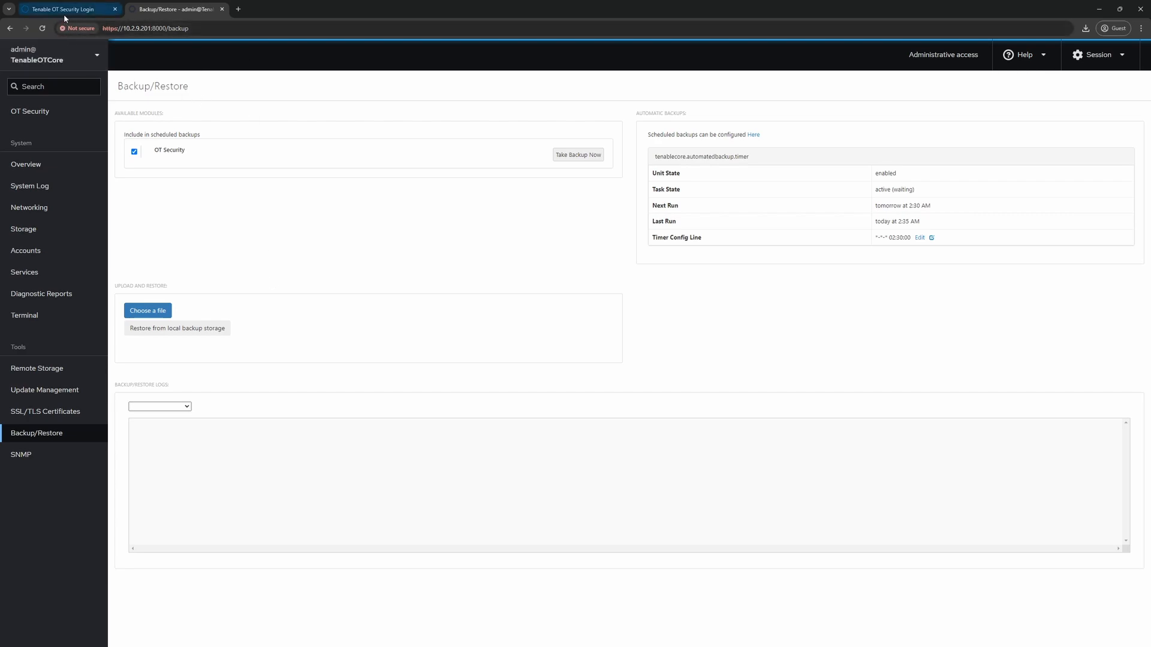
{"action": "left_click", "coordinate": [569, 366]}
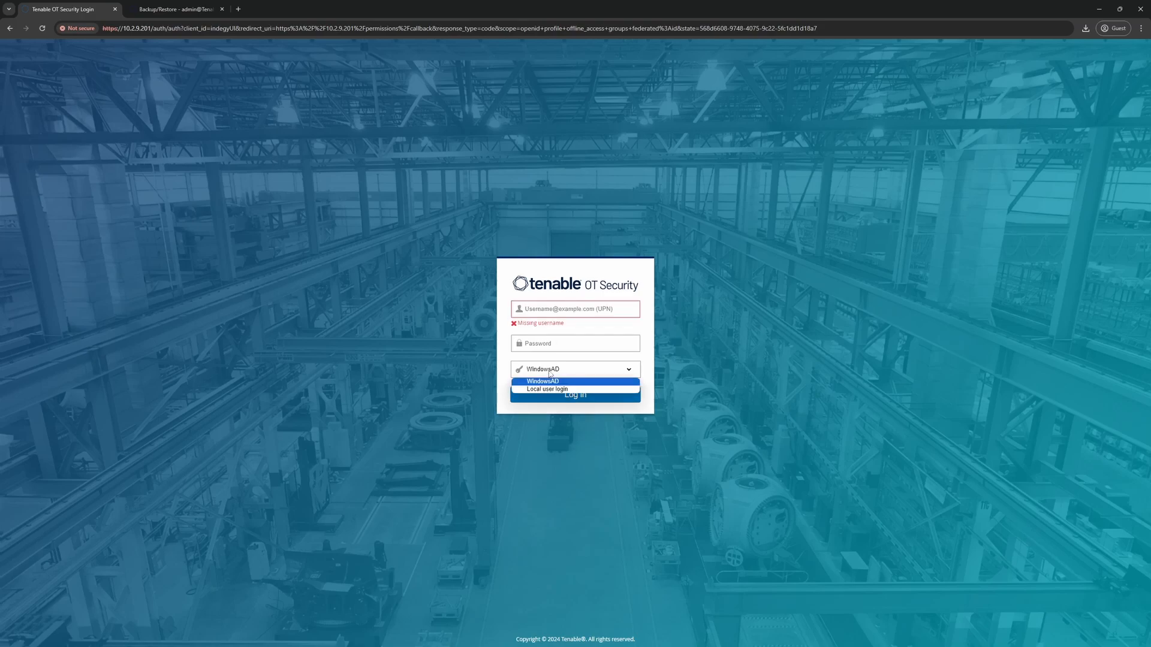
{"action": "left_click", "coordinate": [558, 390]}
{"action": "left_click", "coordinate": [539, 311]}
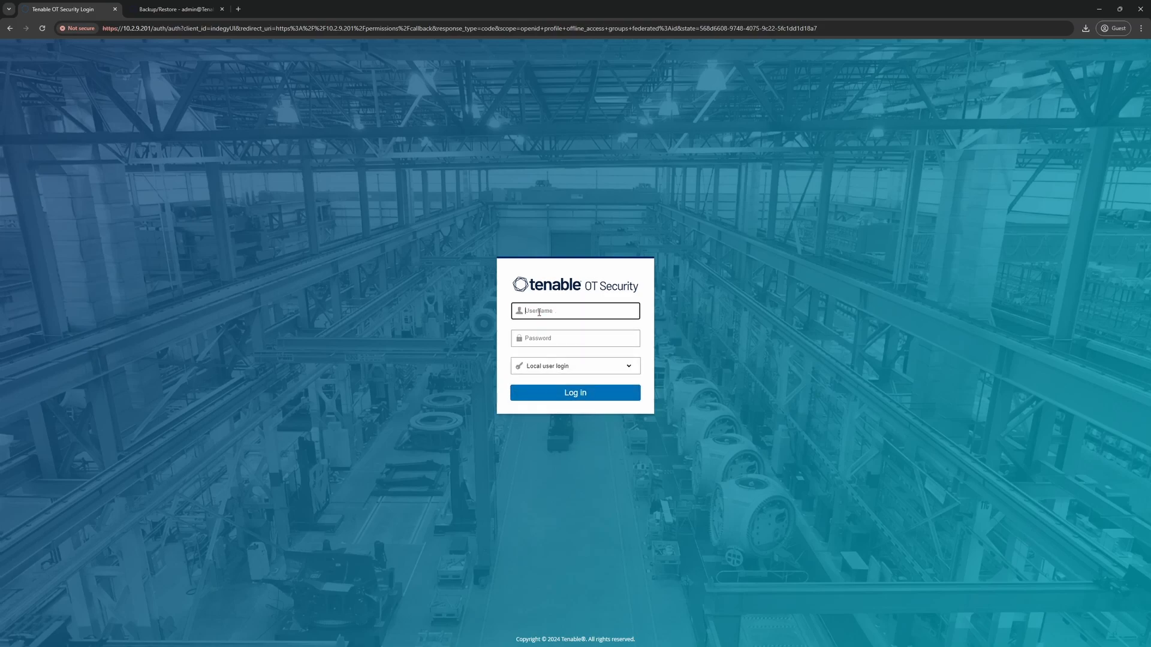
{"action": "type", "text": "otadmin"}
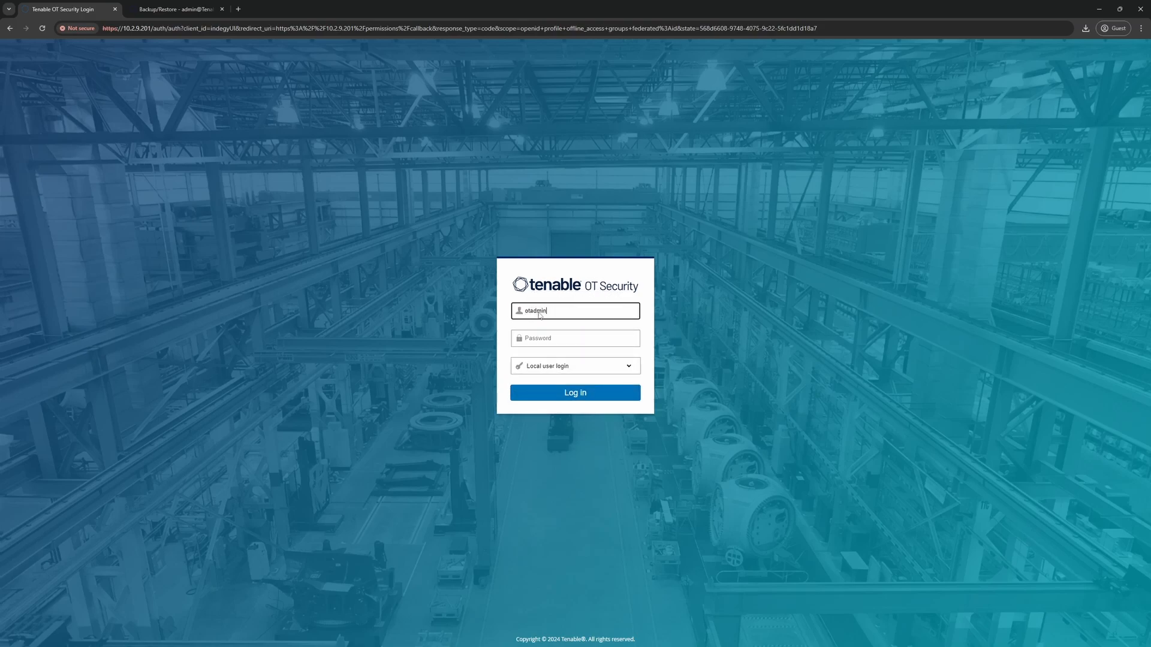
{"action": "key", "text": "Tab"}
{"action": "type", "text": "•••••••••••••"}
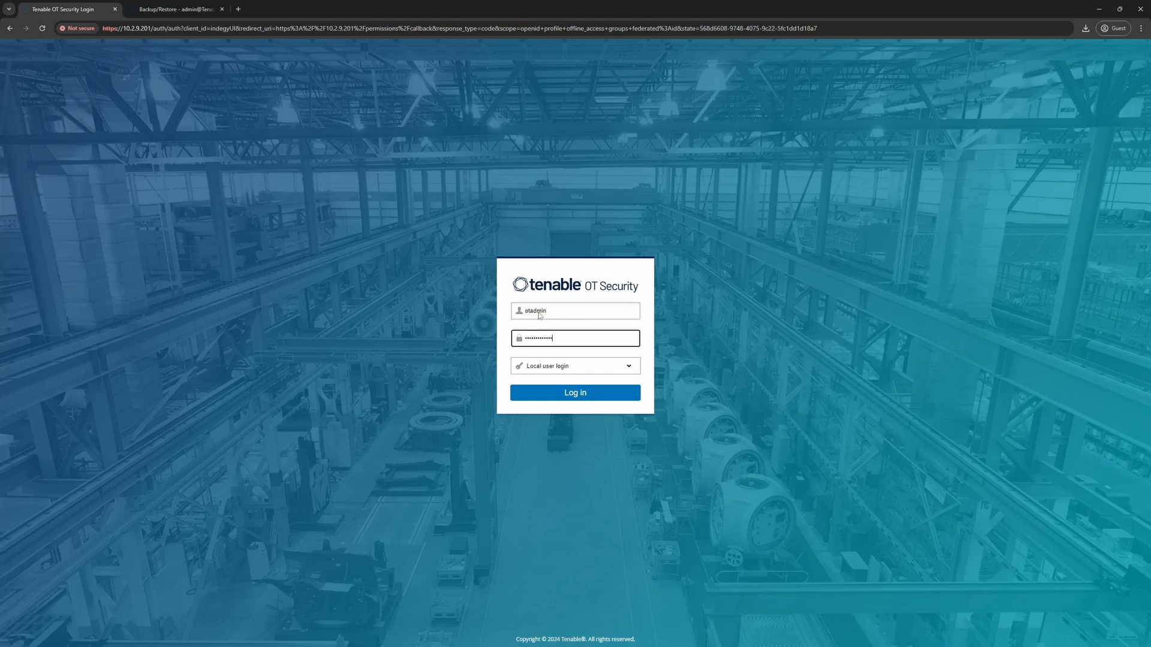
{"action": "key", "text": "Return"}
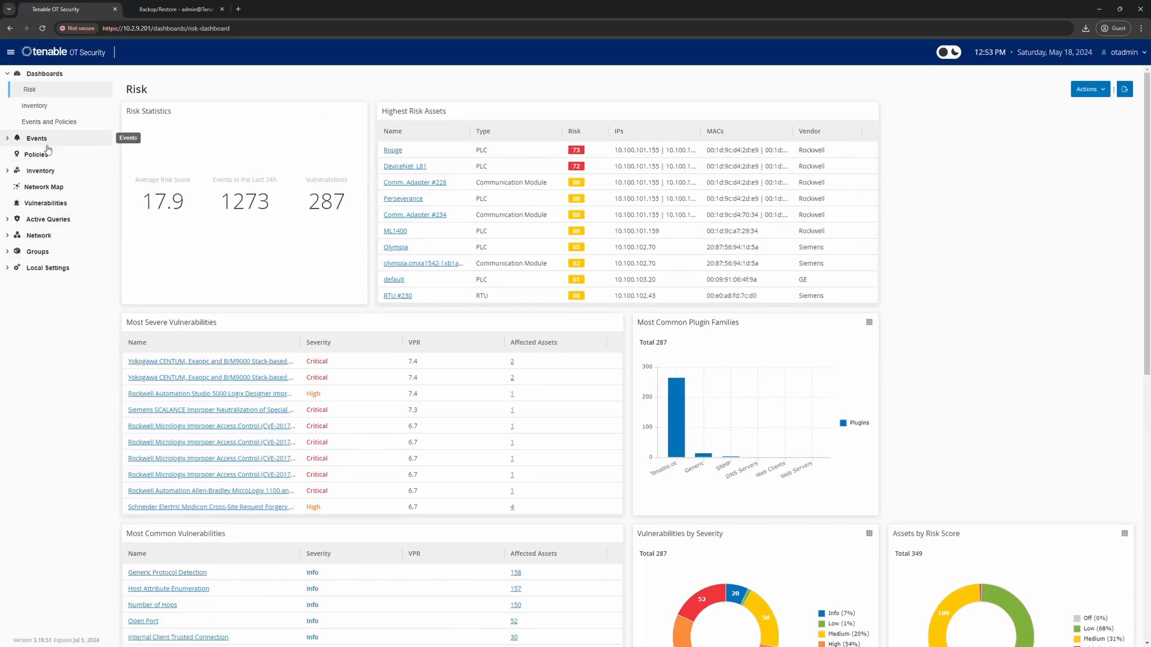
- In Inventory's All Assets, select a range of 155 assets and choose Hide
{"action": "left_click", "coordinate": [45, 173]}
{"action": "left_click", "coordinate": [28, 188]}
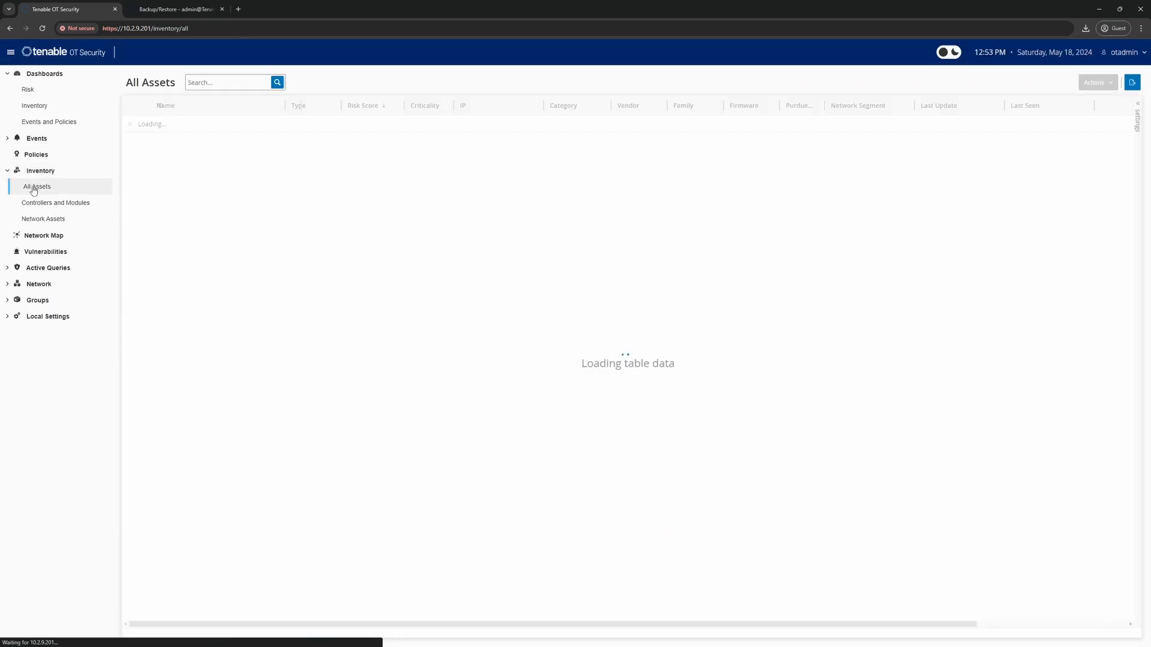
{"action": "left_click", "coordinate": [130, 125]}
{"action": "scroll", "coordinate": [132, 251], "scroll_direction": "down", "scroll_amount": 20}
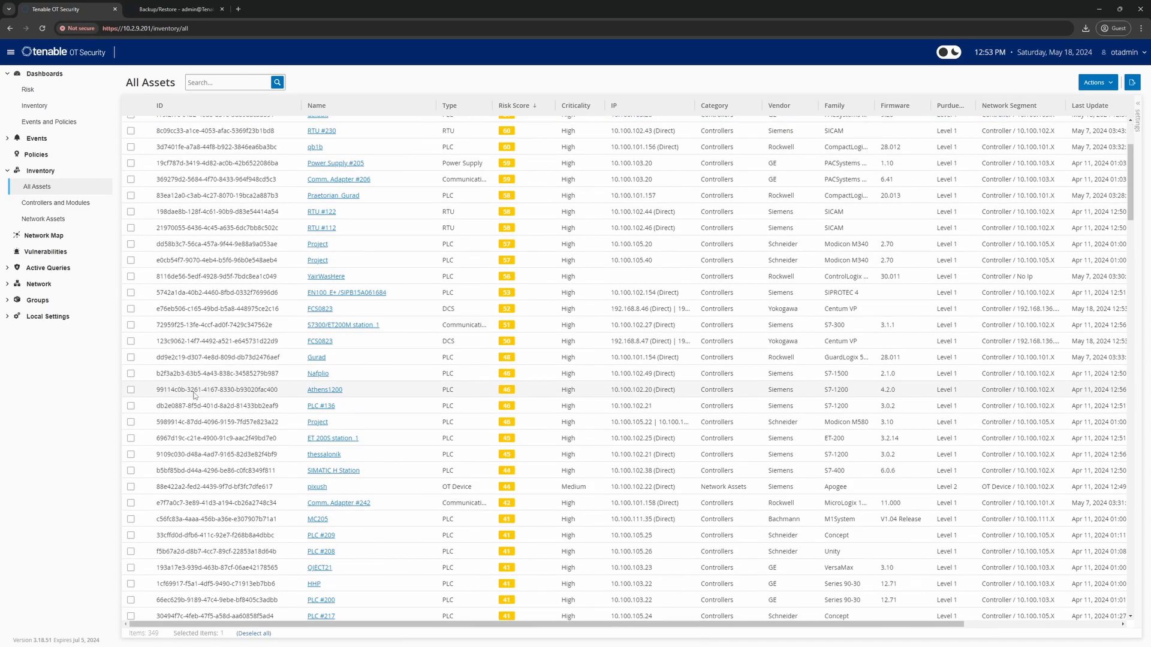
{"action": "left_click", "coordinate": [131, 371], "text": "shift"}
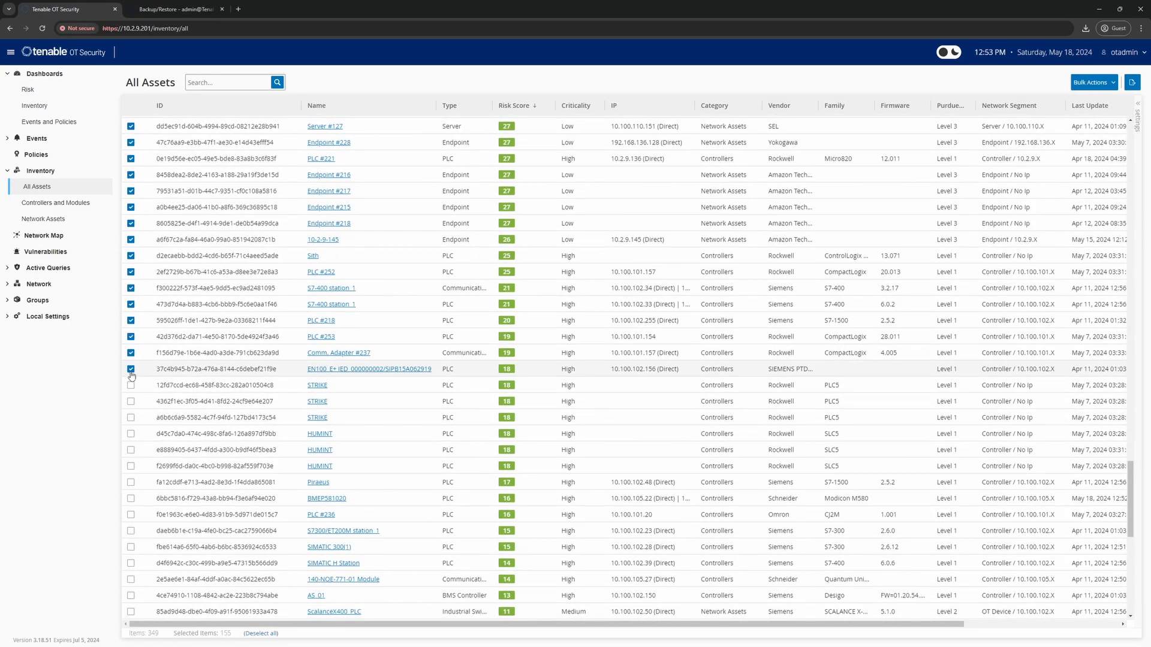
{"action": "left_click", "coordinate": [1107, 86]}
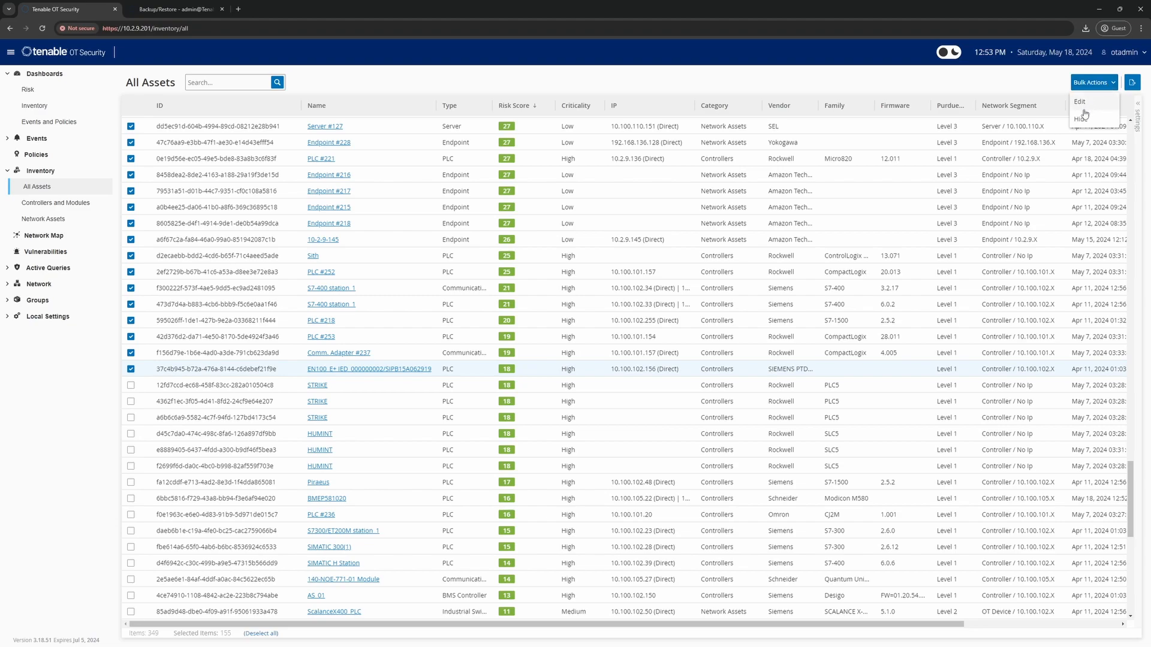
{"action": "left_click", "coordinate": [1082, 119]}
- Hide the 155 assets with the comment 'backup and restore', leaving 194 visible
{"action": "left_click", "coordinate": [984, 163]}
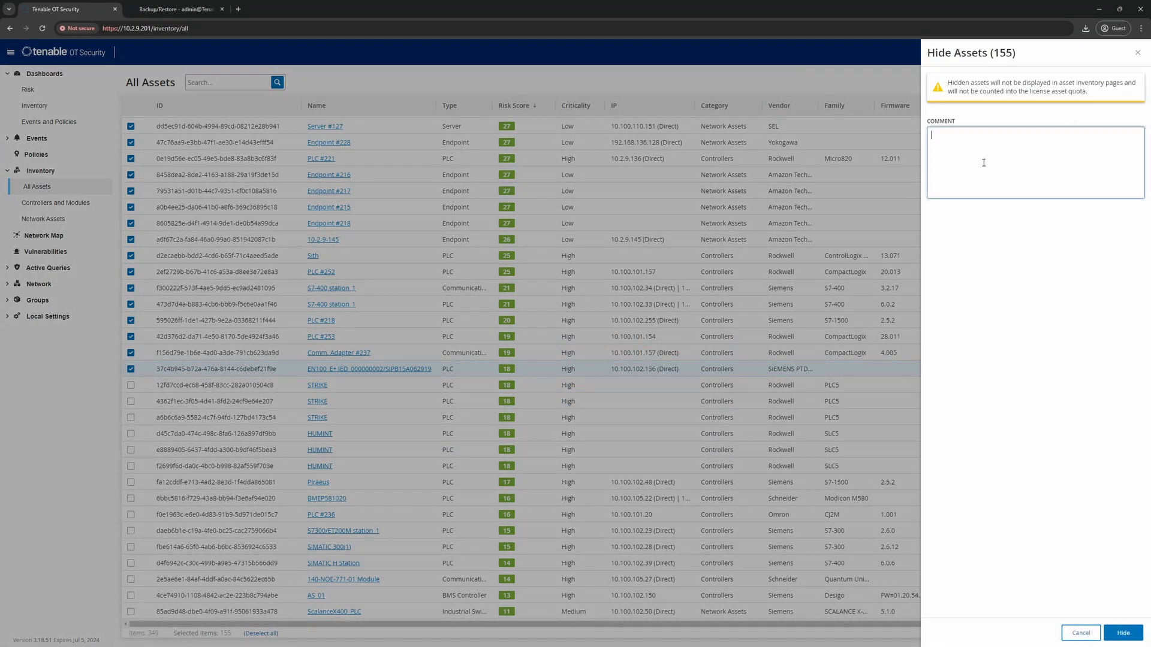
{"action": "type", "text": "backup and restore"}
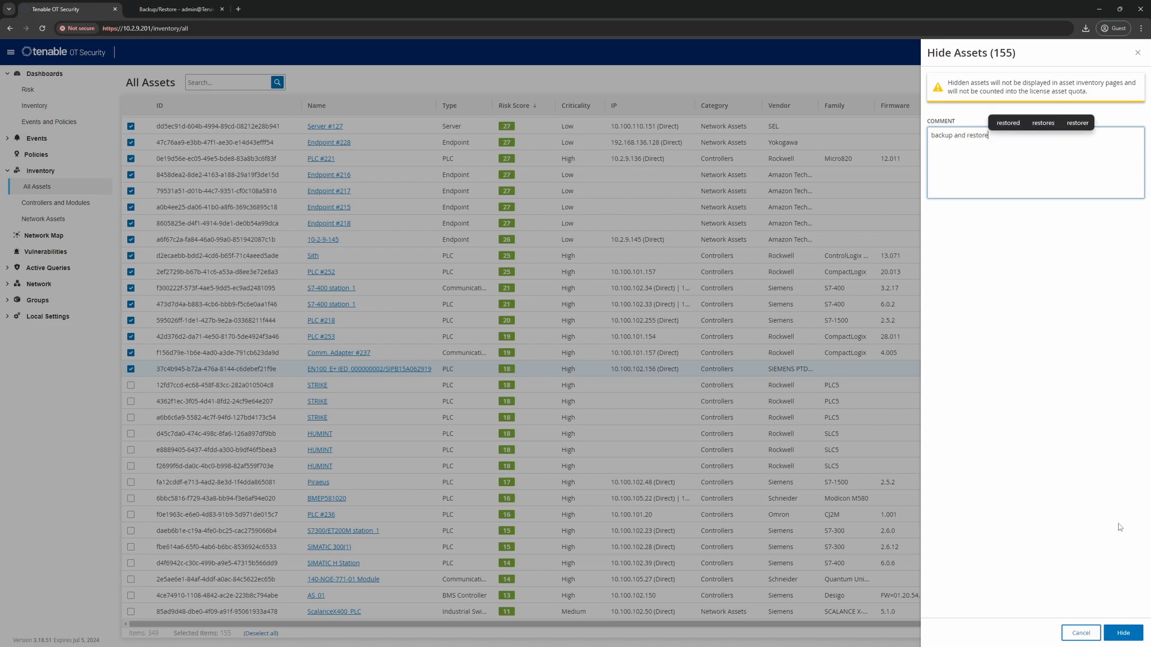
{"action": "left_click", "coordinate": [1122, 633]}
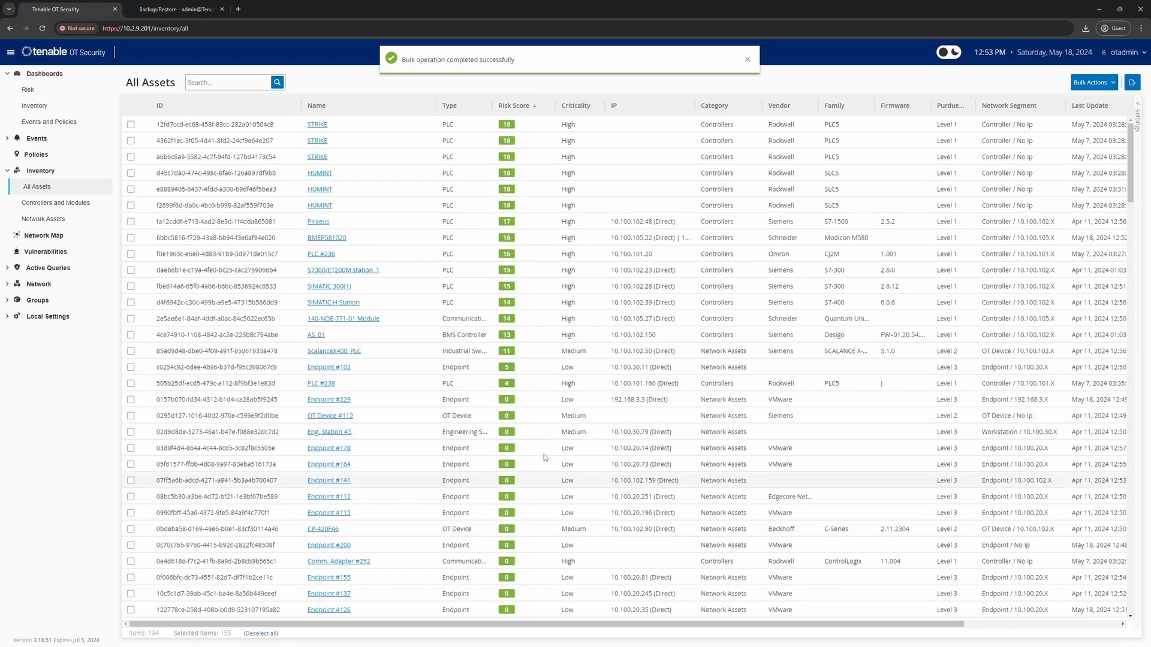
{"action": "scroll", "coordinate": [429, 415], "scroll_direction": "down", "scroll_amount": 10}
{"action": "scroll", "coordinate": [430, 414], "scroll_direction": "down", "scroll_amount": 3}
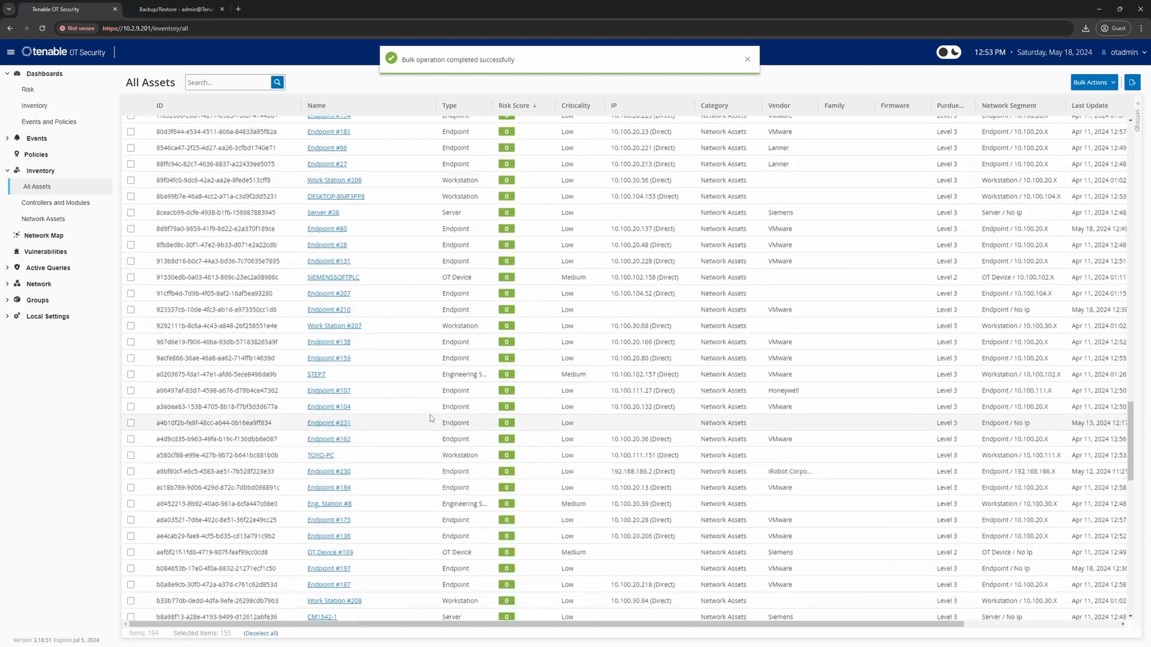
{"action": "scroll", "coordinate": [429, 417], "scroll_direction": "up", "scroll_amount": 15}
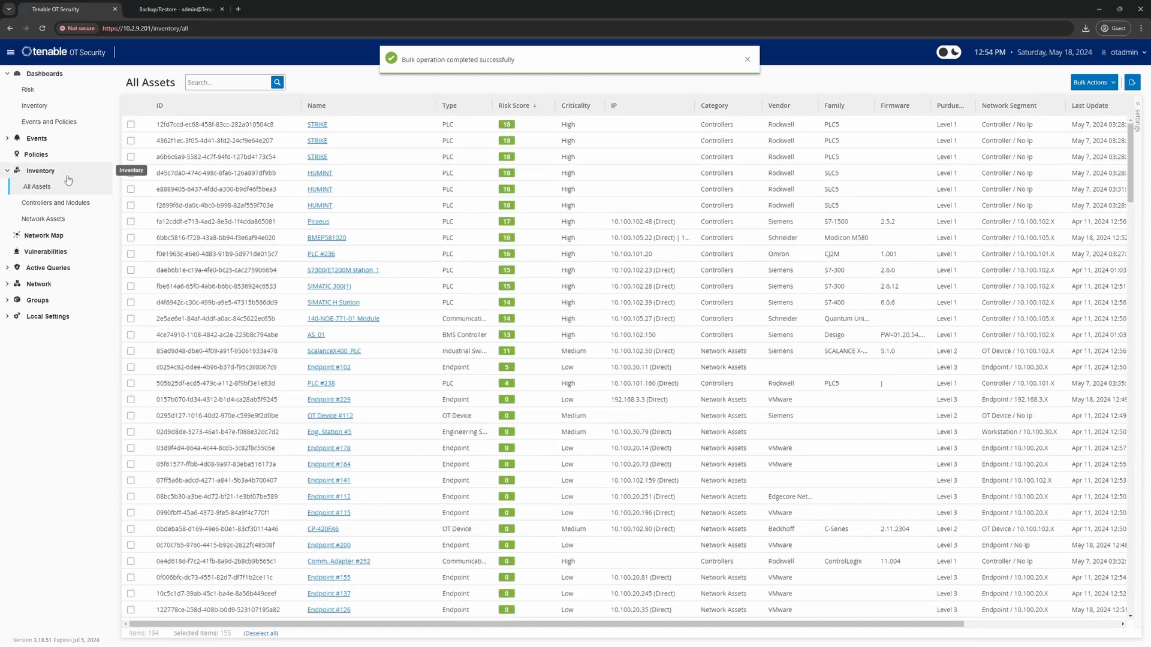
{"action": "left_click", "coordinate": [32, 158]}
- Switch off policies P1-26, P1-5, P1-81, P1-25, P1-29, P1-4, P1-7, P1-12 and P1-14
{"action": "left_click", "coordinate": [131, 141]}
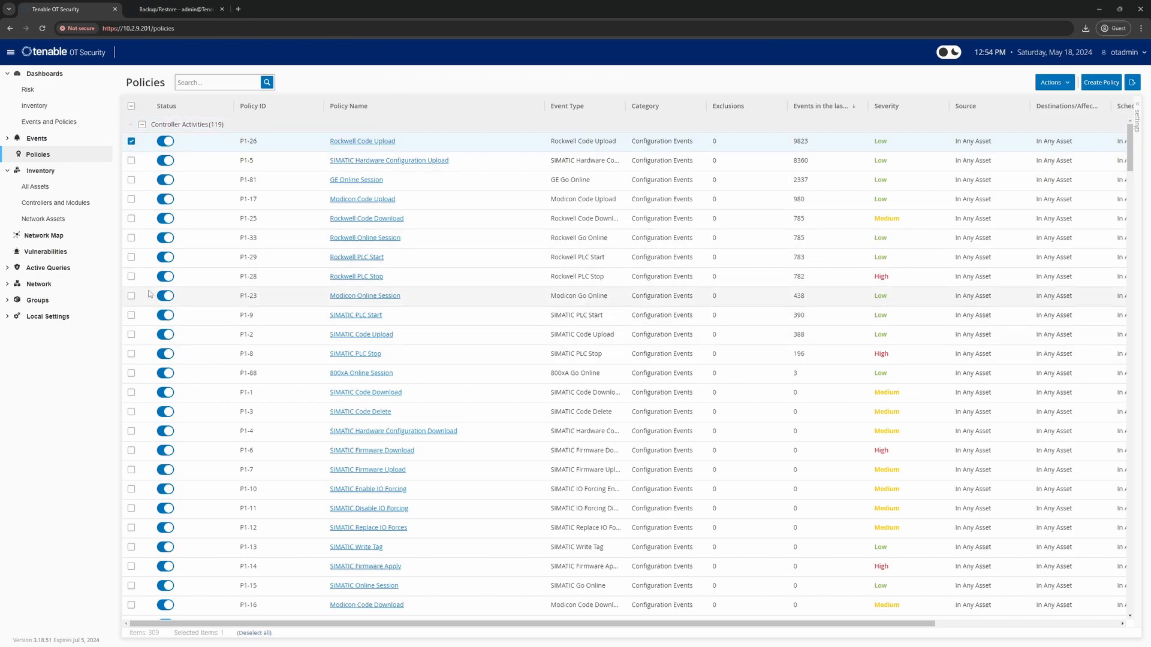
{"action": "left_click", "coordinate": [166, 141]}
{"action": "left_click", "coordinate": [166, 161]}
{"action": "left_click", "coordinate": [165, 180]}
{"action": "left_click", "coordinate": [166, 218]}
{"action": "left_click", "coordinate": [165, 257]}
{"action": "left_click", "coordinate": [165, 431]}
{"action": "left_click", "coordinate": [166, 469]}
{"action": "left_click", "coordinate": [166, 528]}
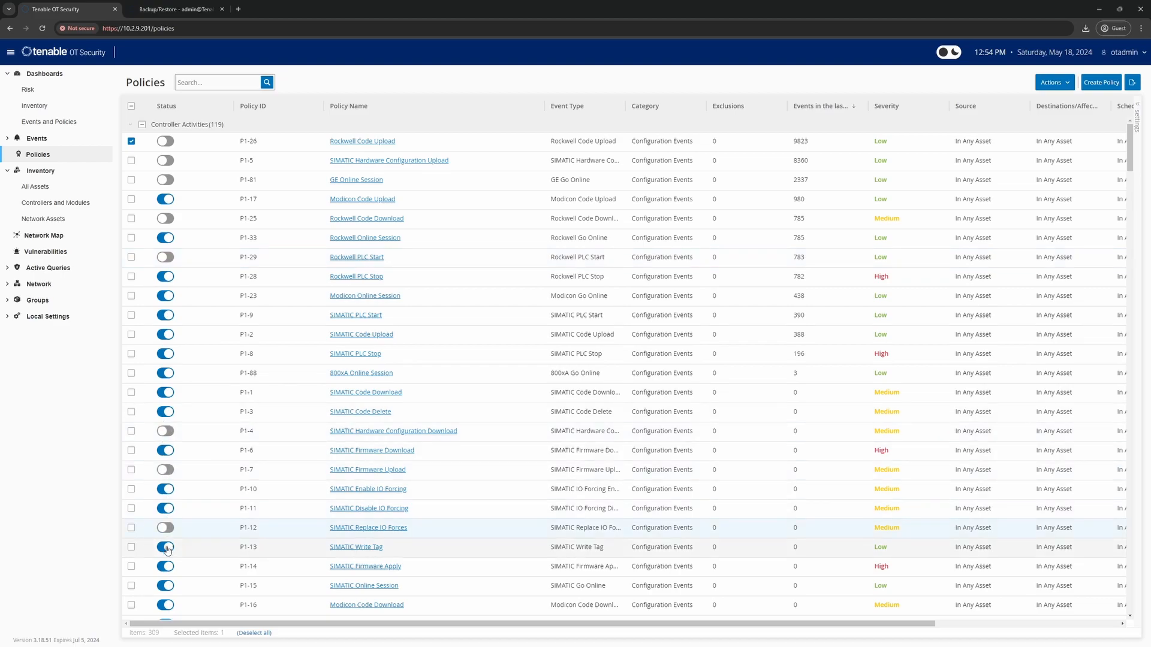
{"action": "left_click", "coordinate": [167, 569]}
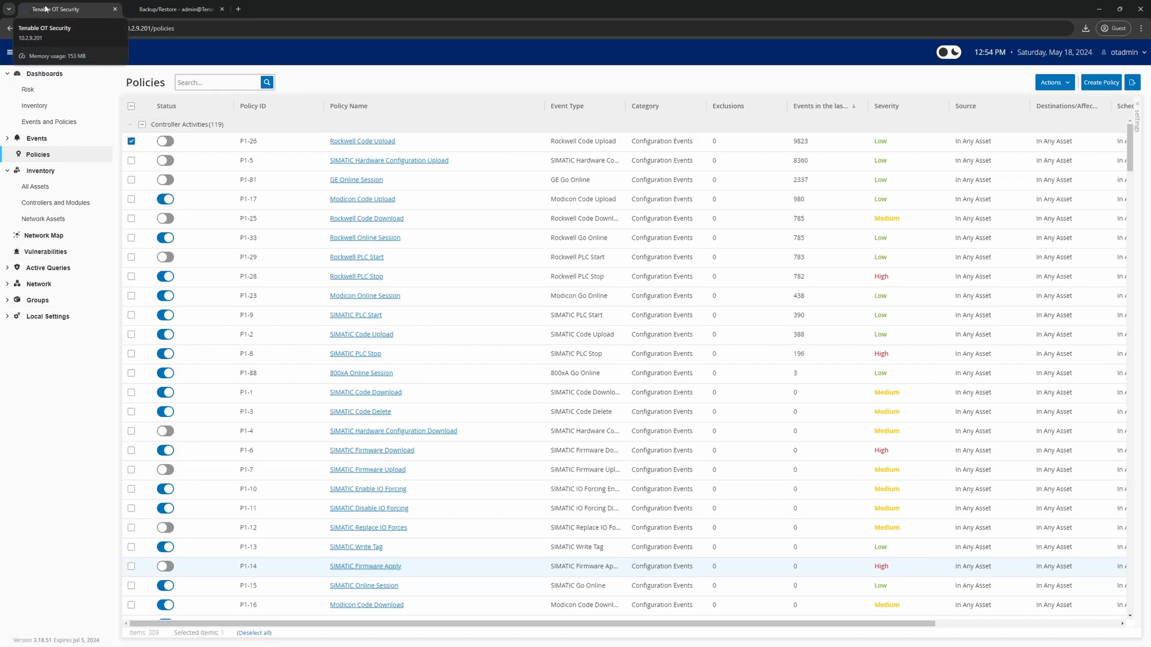
- Check the System Log for the policy and asset changes, then return to Tenable Core Backup/Restore
{"action": "left_click", "coordinate": [51, 317]}
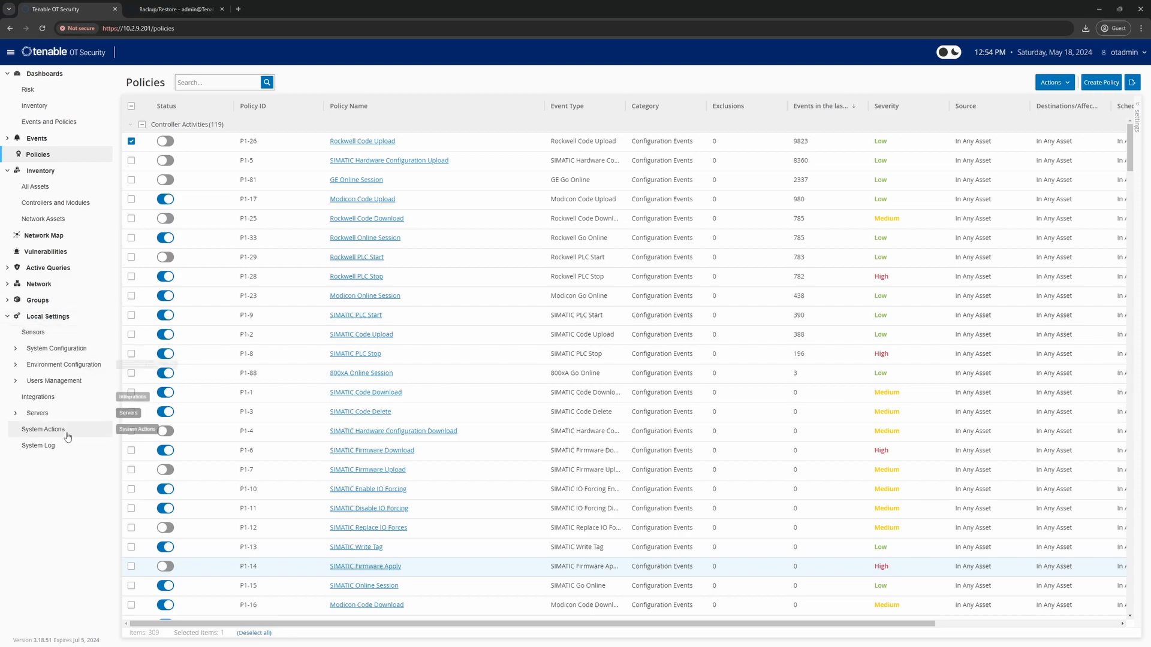
{"action": "left_click", "coordinate": [40, 445]}
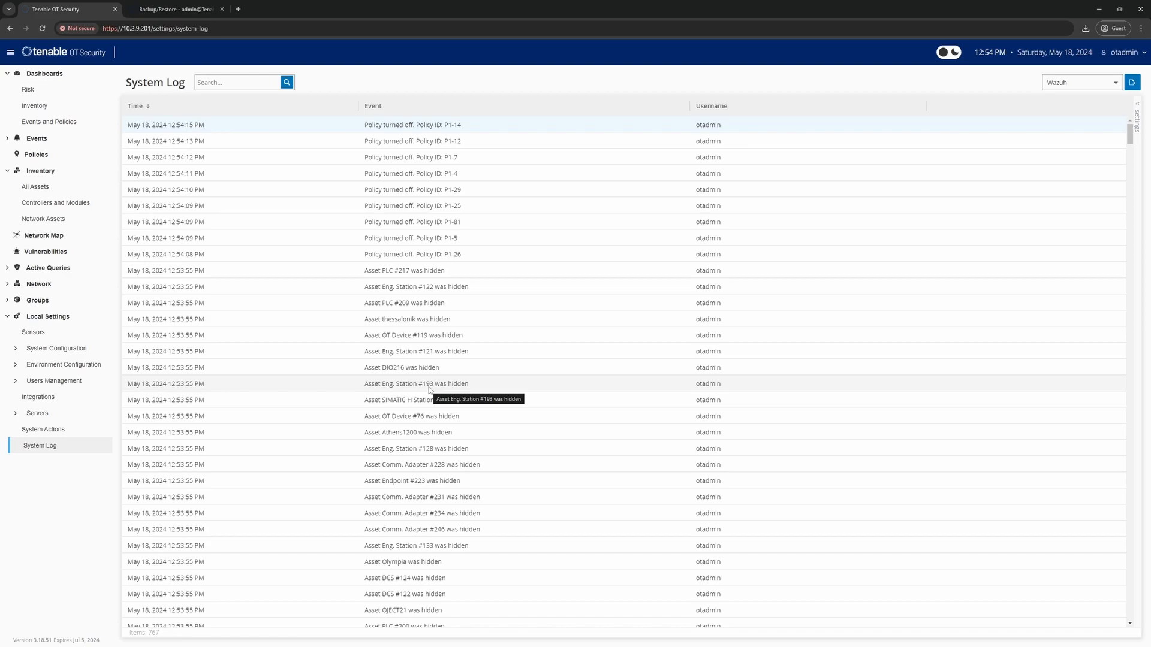
{"action": "left_click", "coordinate": [156, 9]}
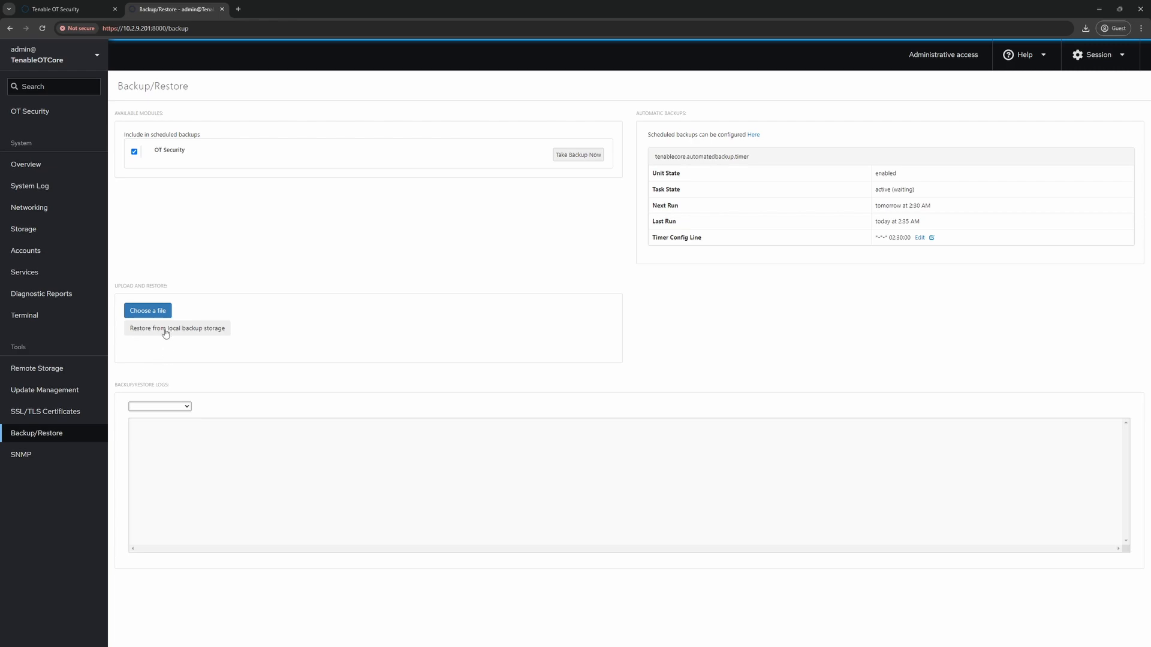
- Restore the .tar backup from Downloads, then open the upload server connectivity check after the failure
{"action": "left_click", "coordinate": [154, 316]}
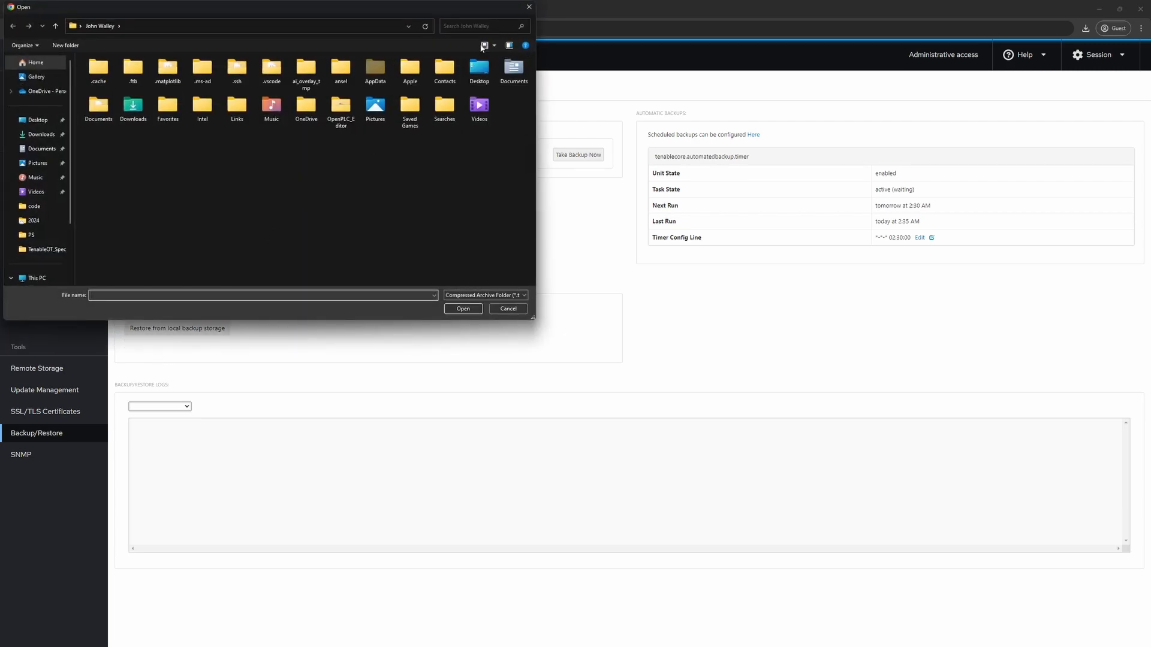
{"action": "left_click", "coordinate": [39, 134]}
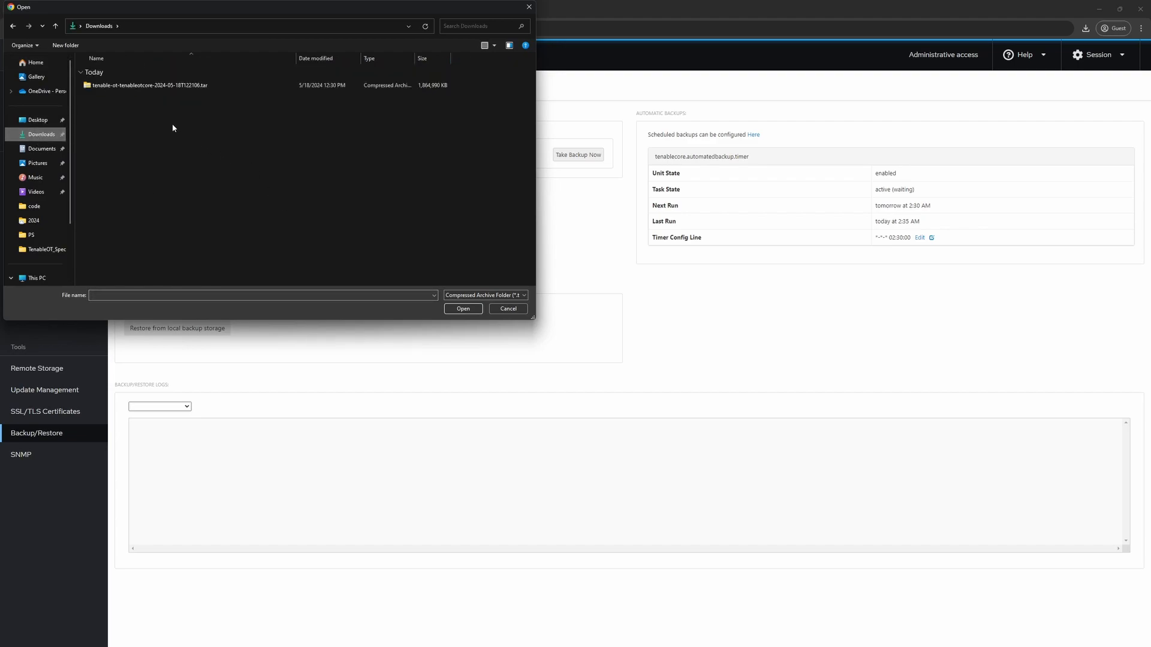
{"action": "left_click", "coordinate": [154, 86]}
{"action": "left_click", "coordinate": [462, 309]}
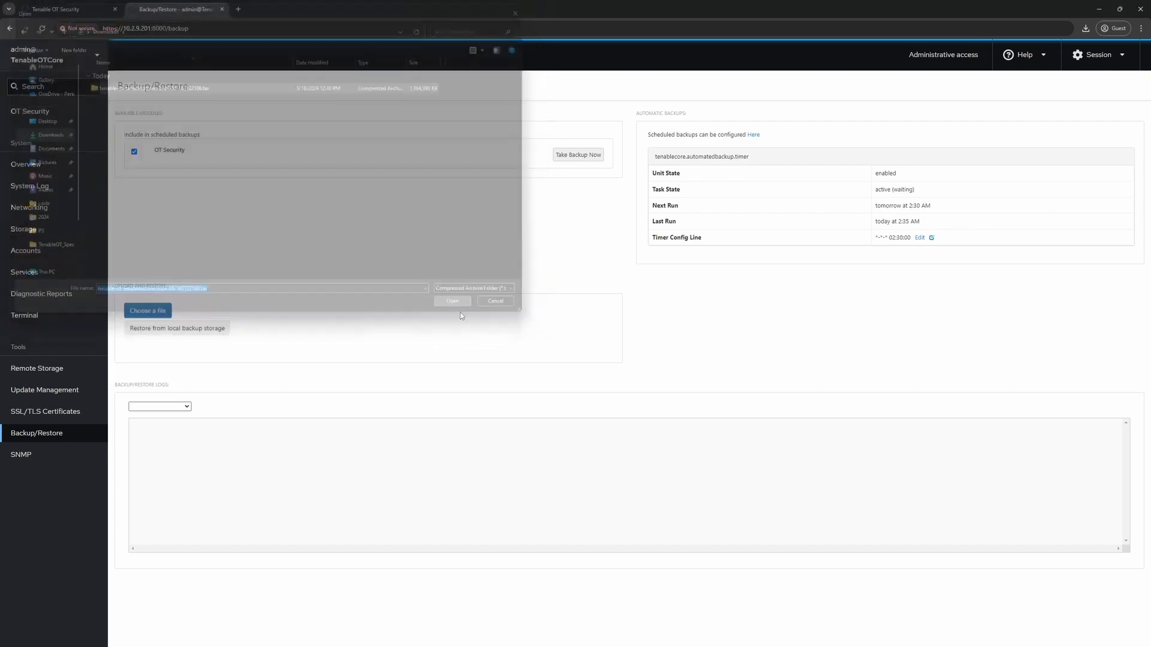
{"action": "left_click", "coordinate": [782, 255]}
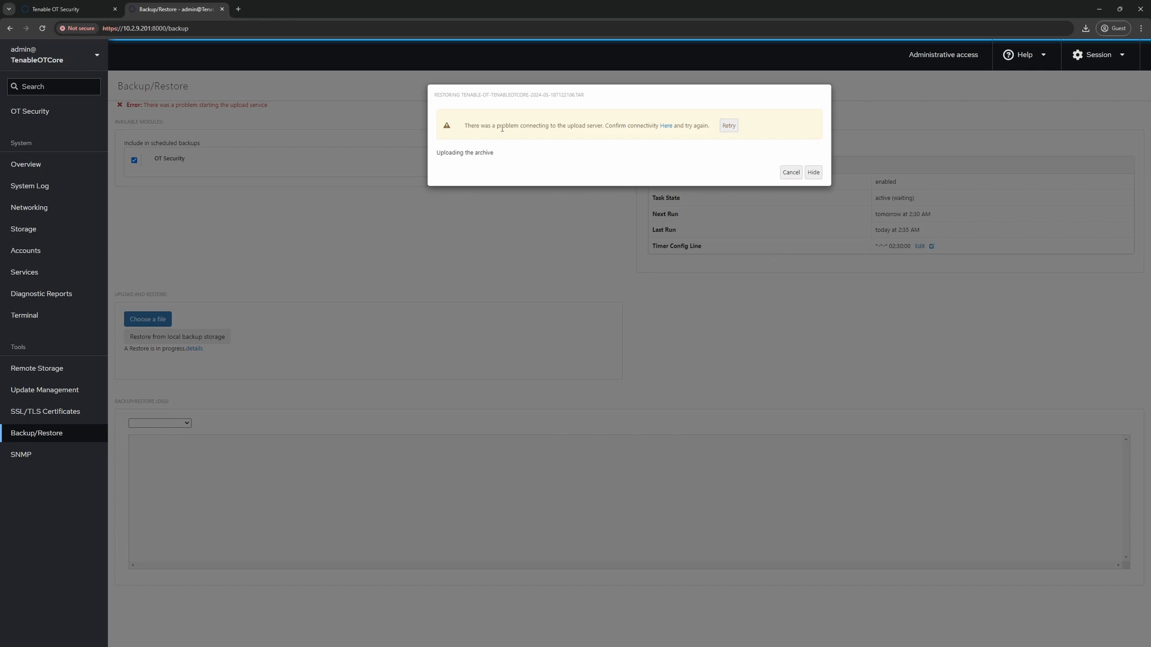
{"action": "left_click", "coordinate": [666, 126]}
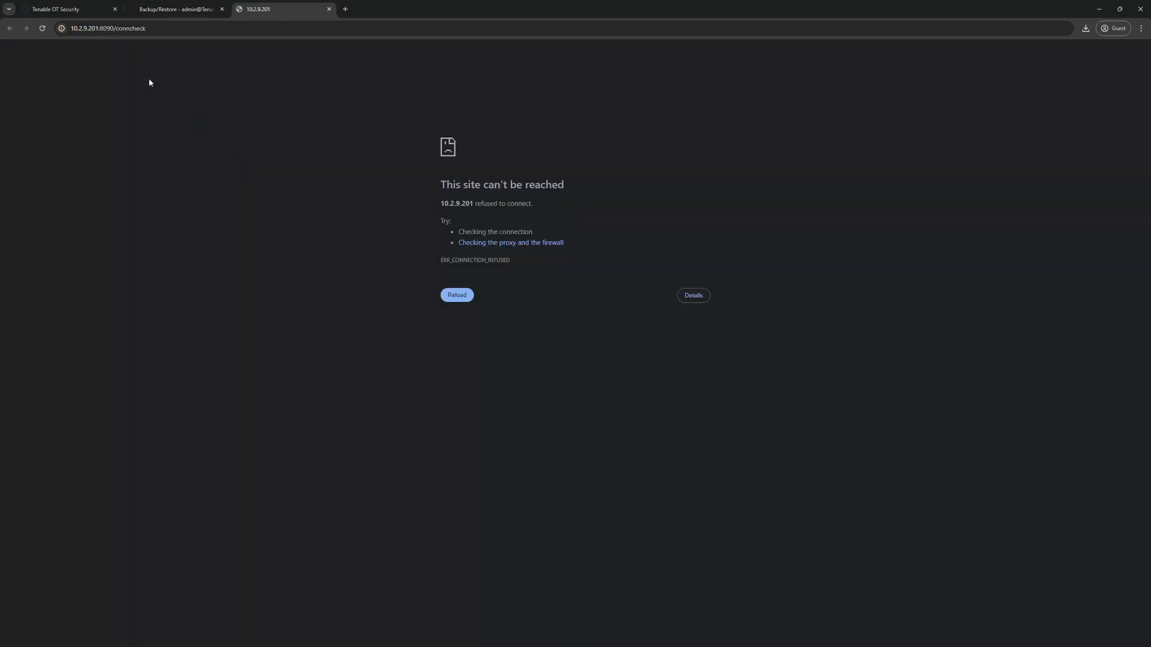
{"action": "left_click", "coordinate": [162, 30]}
{"action": "left_click", "coordinate": [163, 31]}
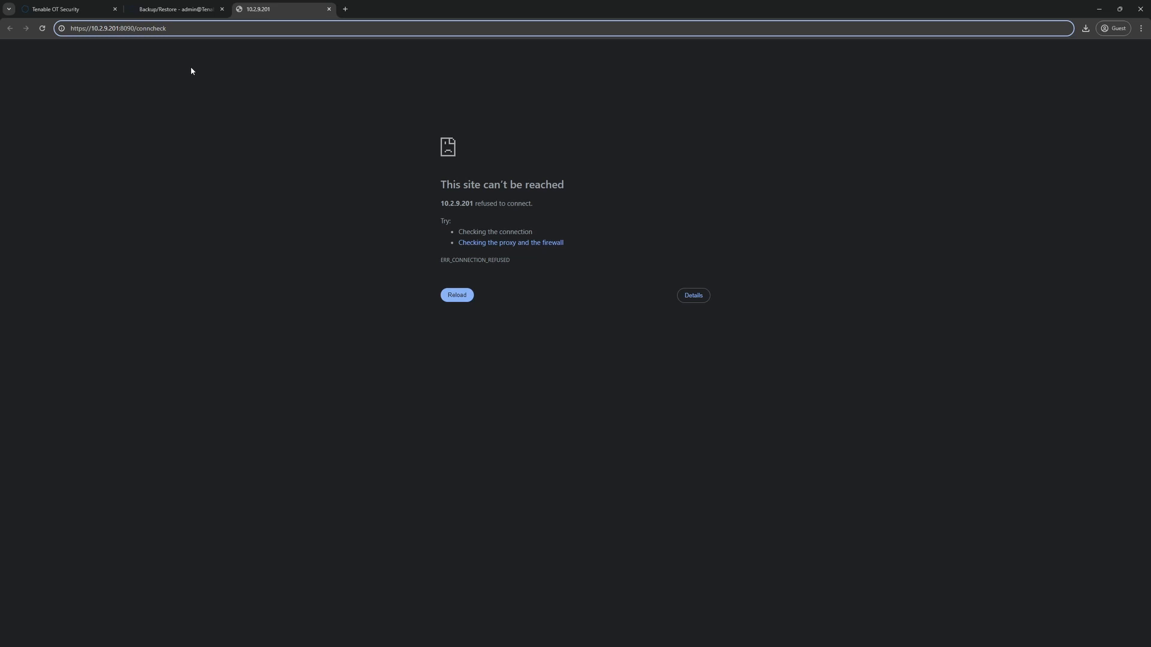
{"action": "key", "text": "Return"}
{"action": "left_click", "coordinate": [173, 10]}
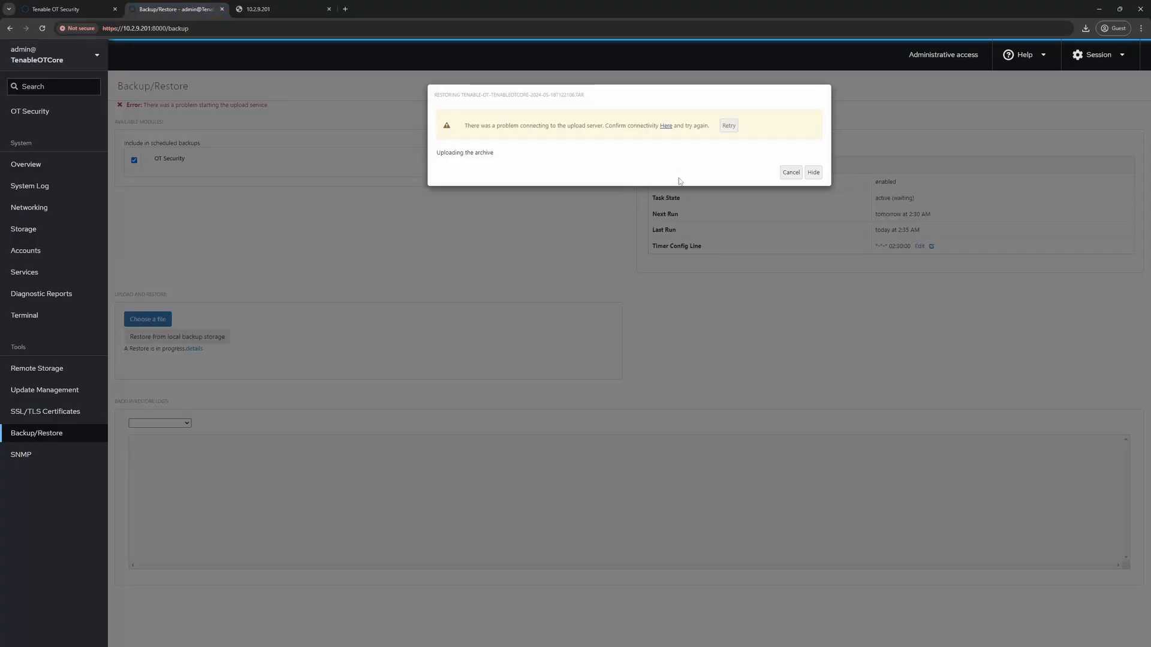
- Cancel the failed restore and close the reopened file picker without choosing a file
{"action": "left_click", "coordinate": [801, 175]}
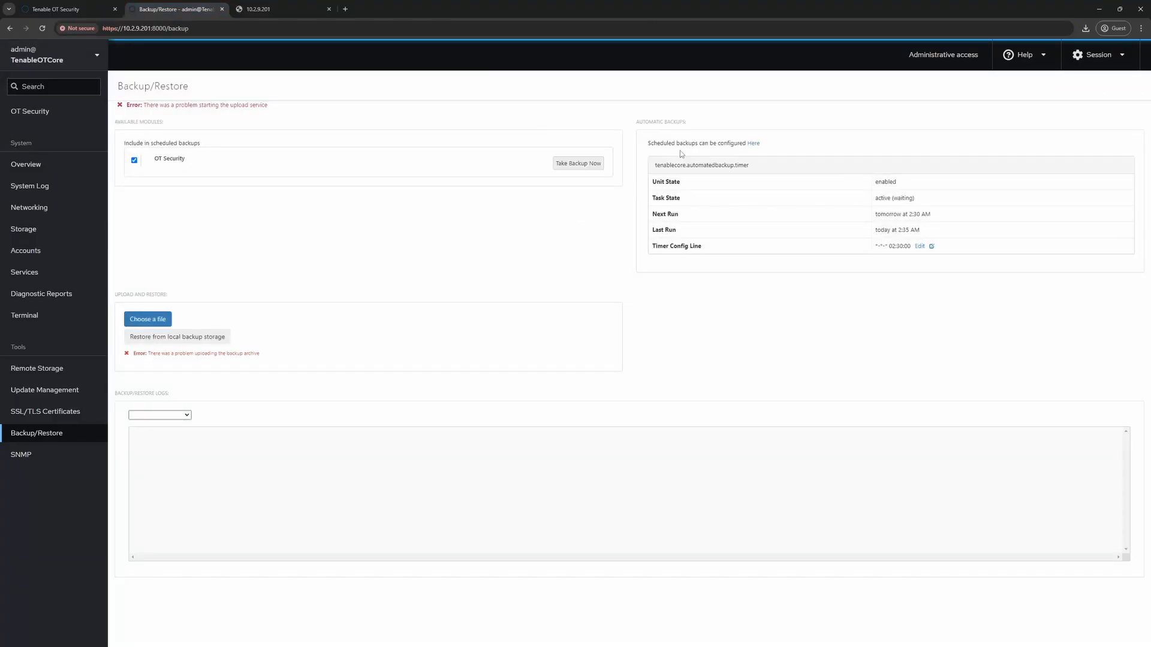
{"action": "left_click", "coordinate": [148, 319]}
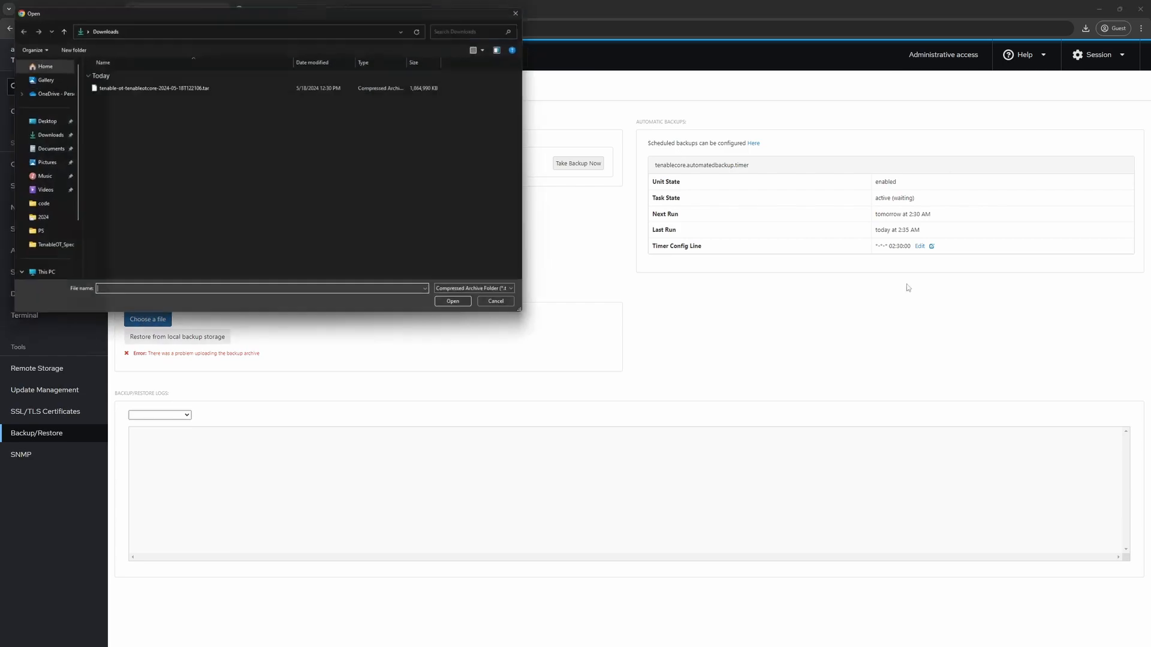
{"action": "left_click", "coordinate": [529, 7]}
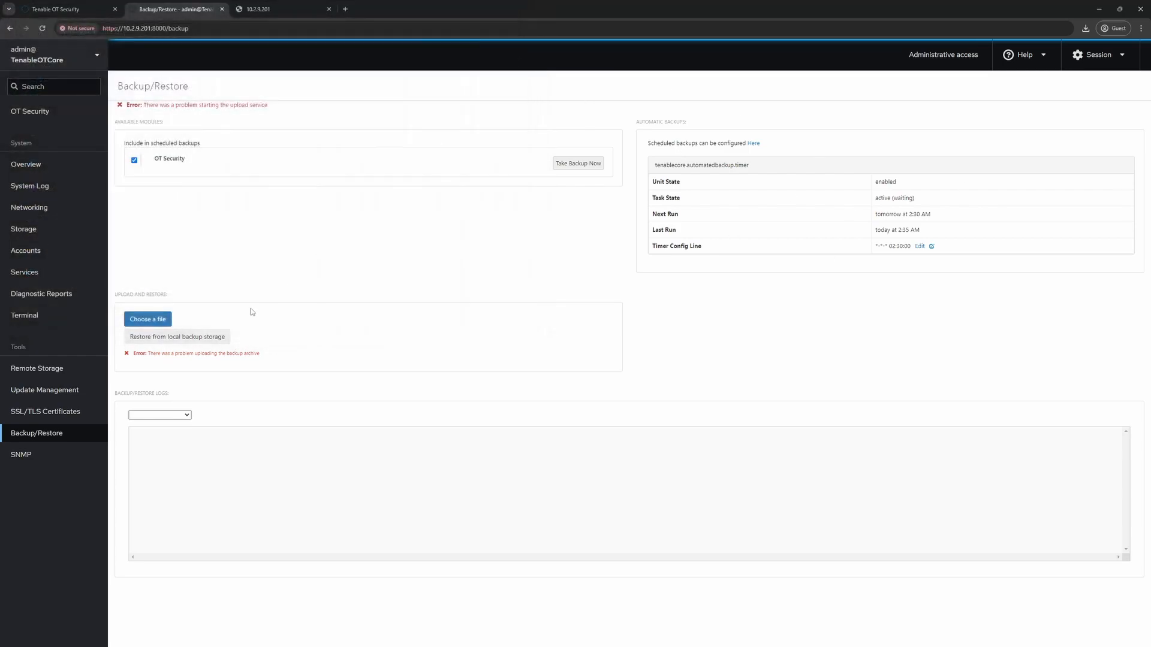
- Check local backup storage, find it empty, and switch to the OT Security tab
{"action": "left_click", "coordinate": [186, 344]}
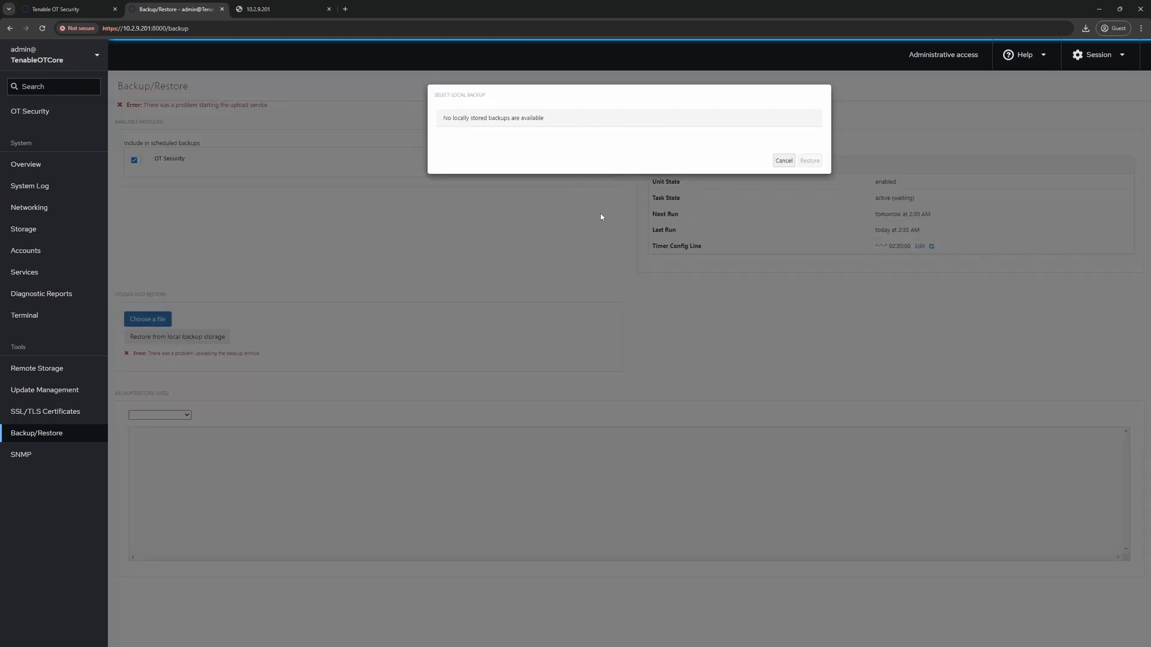
{"action": "left_click", "coordinate": [782, 160]}
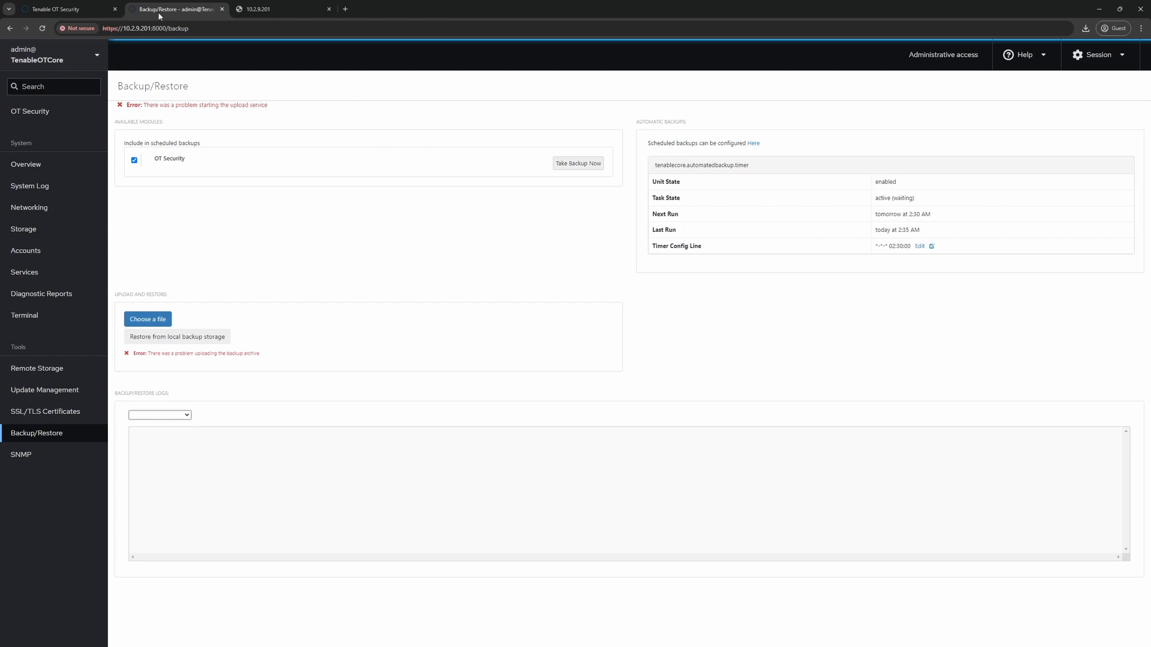
{"action": "left_click", "coordinate": [57, 9]}
- Return to Tenable Core and open the system Terminal, zoomed in for readability
{"action": "left_click", "coordinate": [177, 9]}
{"action": "left_click", "coordinate": [42, 315]}
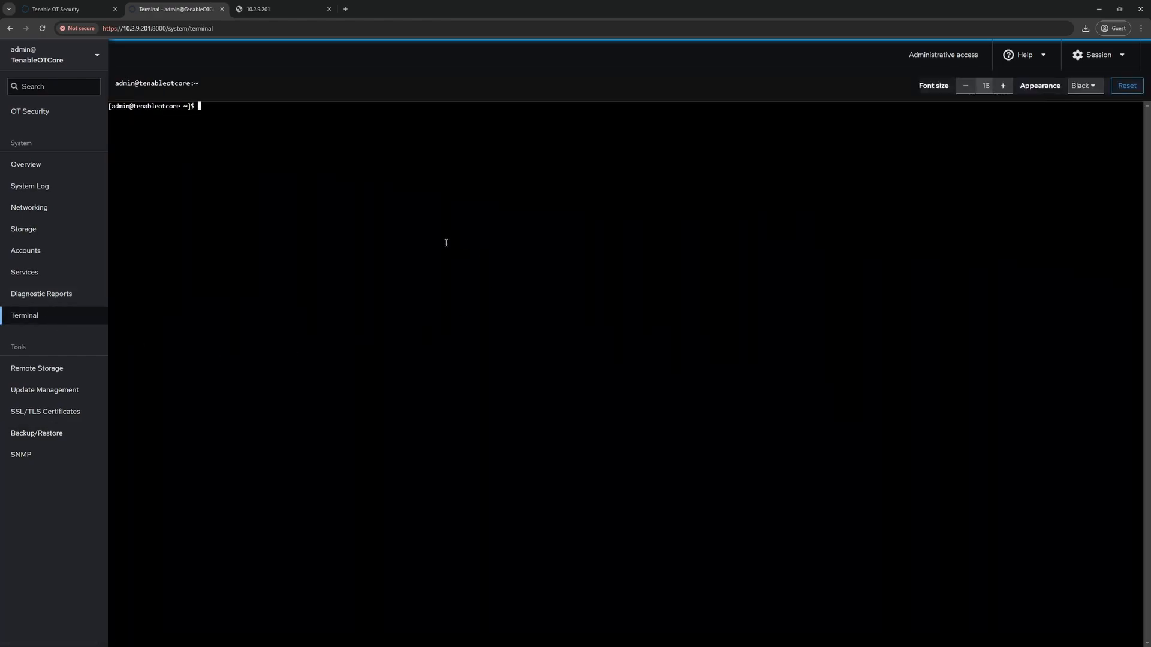
{"action": "key", "text": "ctrl+plus"}
{"action": "key", "text": "ctrl+plus"}
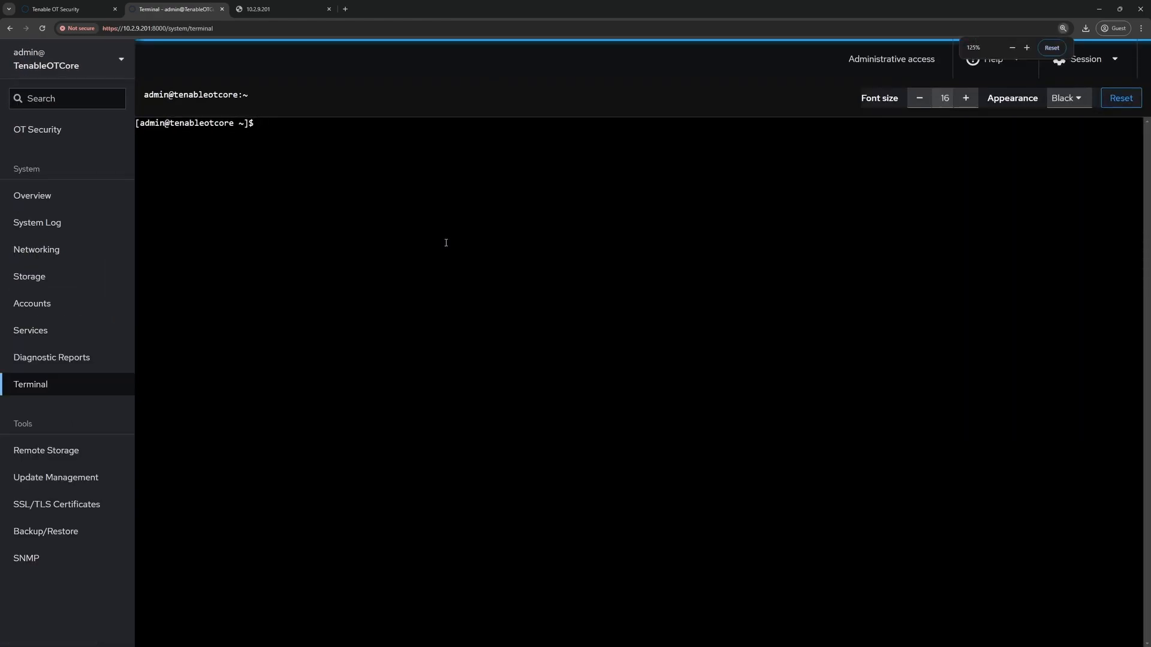
- Change into /opt/indegy/ and list its contents with ls
{"action": "type", "text": "cd /o"}
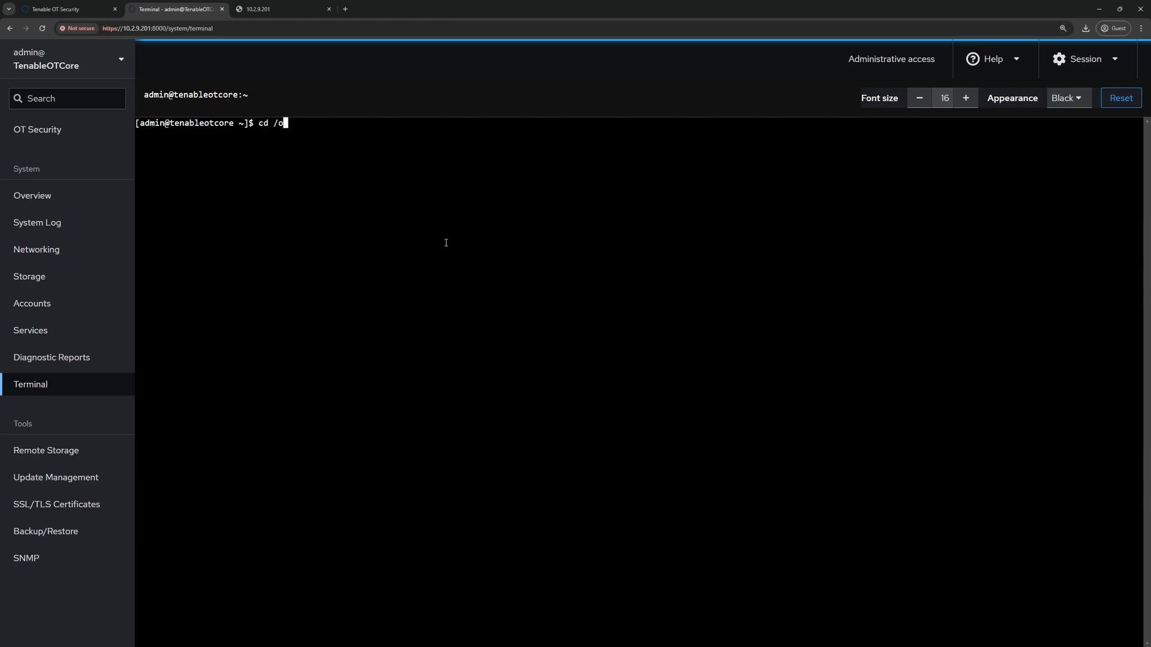
{"action": "type", "text": "pt/indegy/"}
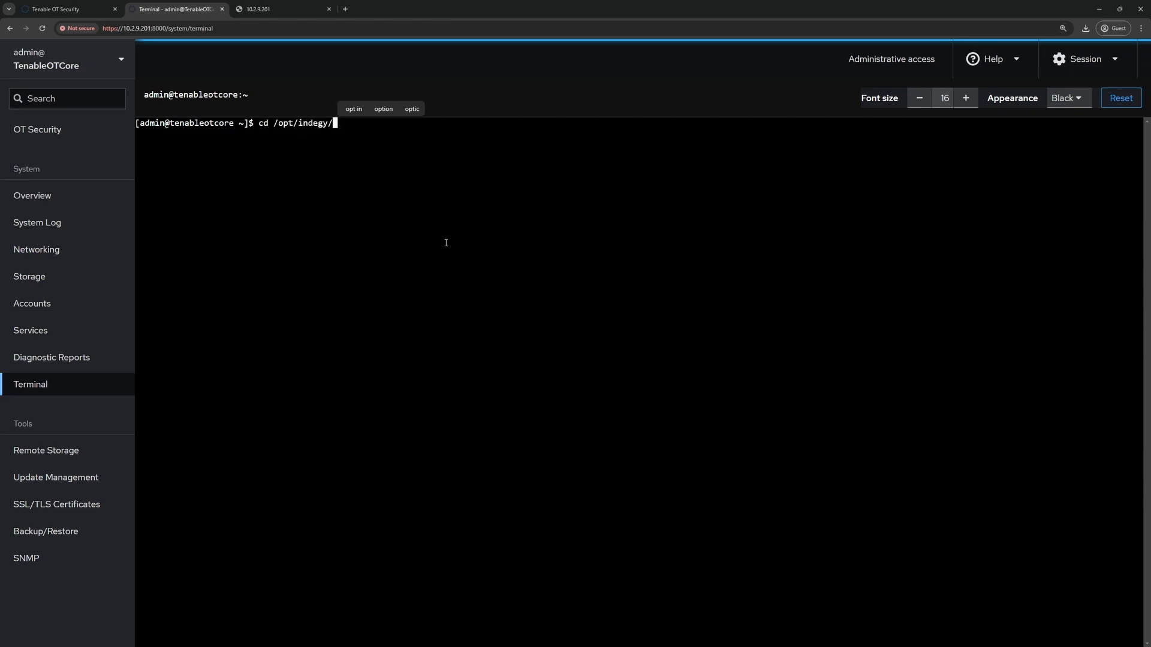
{"action": "key", "text": "Return"}
{"action": "type", "text": "ls"}
{"action": "key", "text": "Return"}
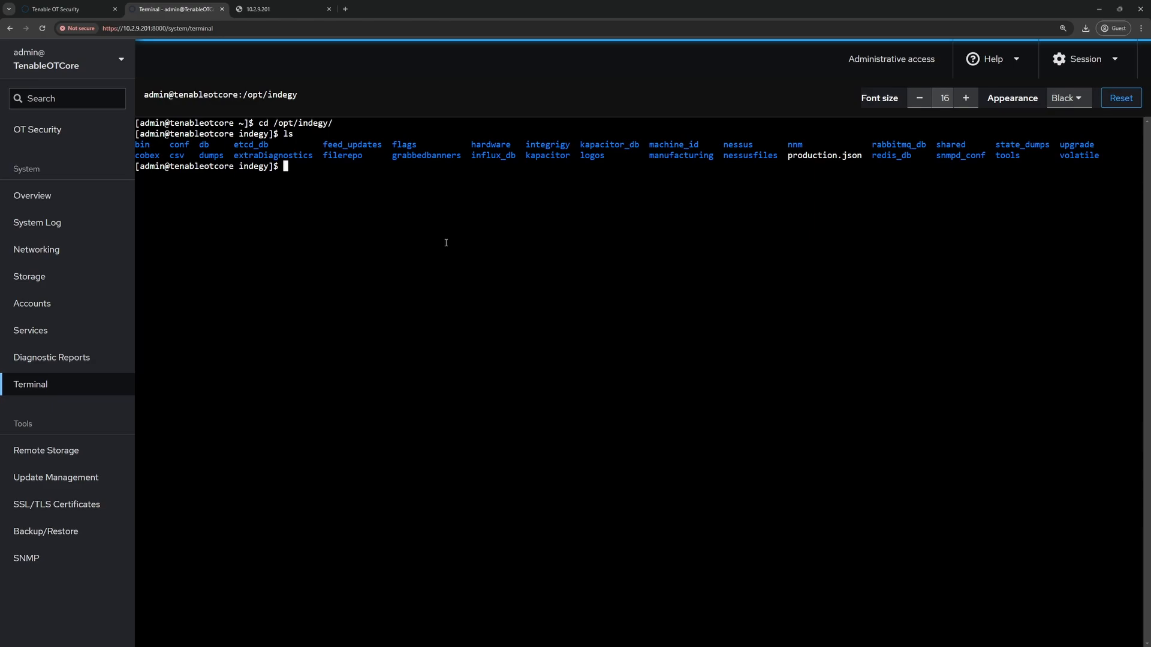
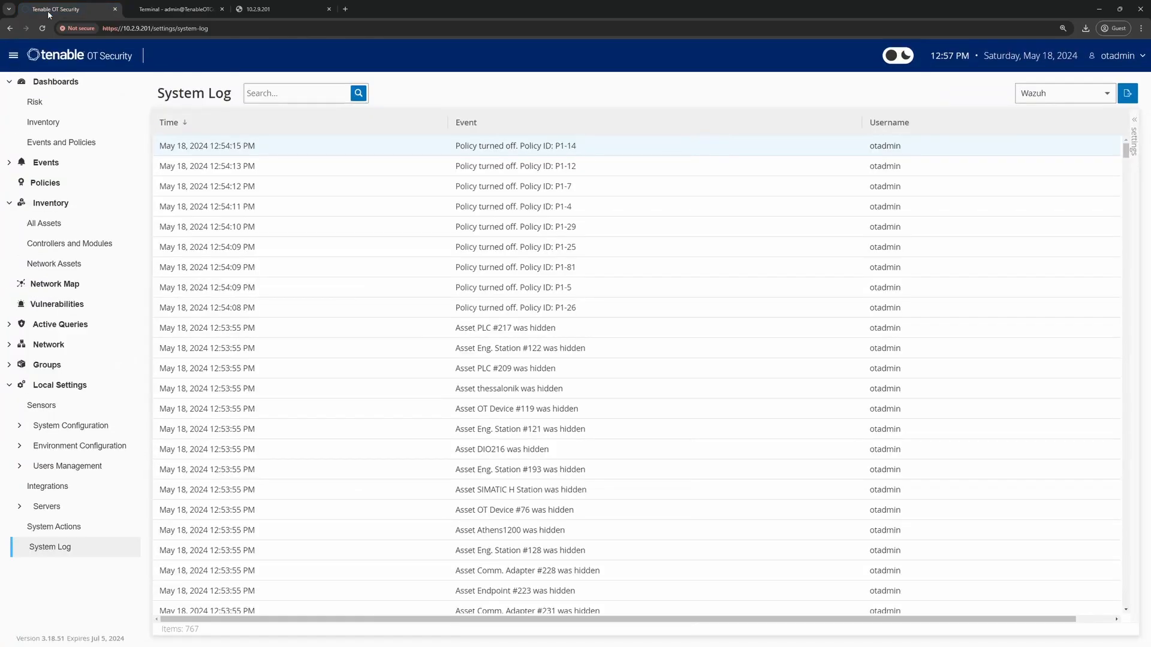
- Reload OT Security, then bring up the system Overview page in the Tenable Core tab
{"action": "left_click", "coordinate": [42, 28]}
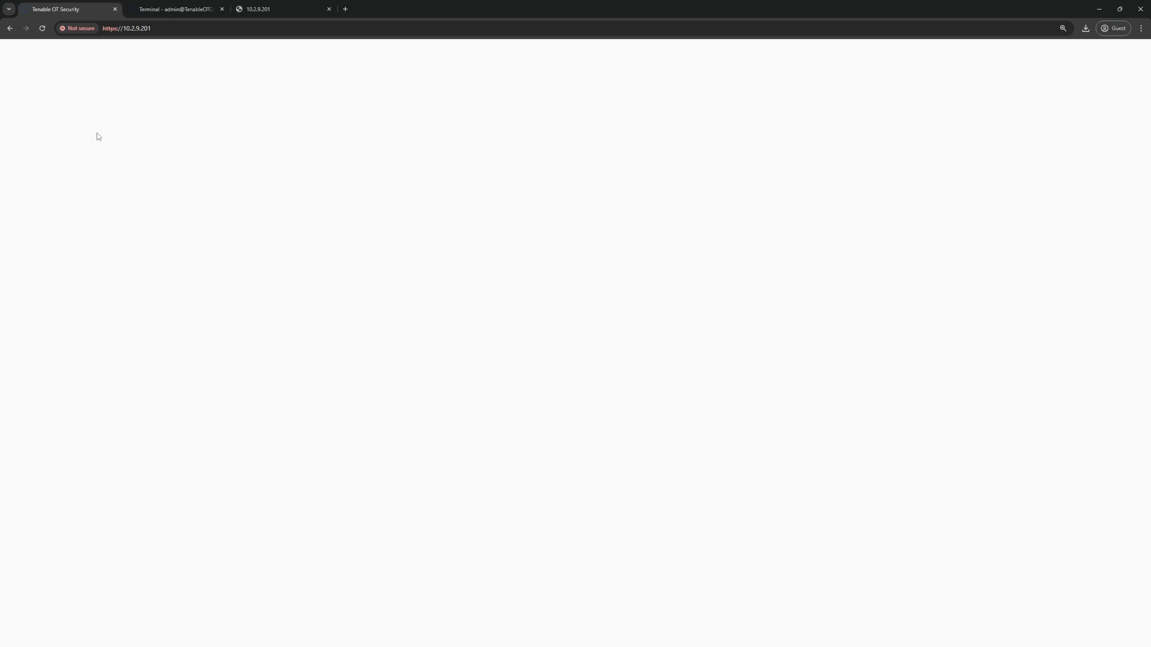
{"action": "key", "text": "ctrl+Tab"}
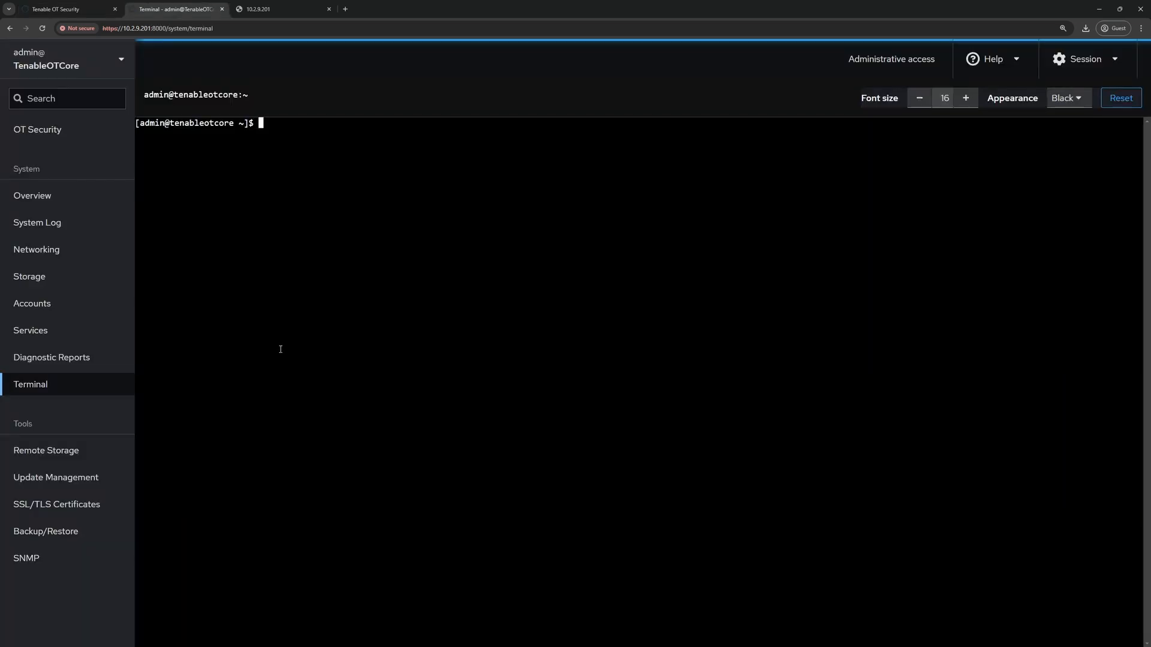
{"action": "left_click", "coordinate": [35, 198]}
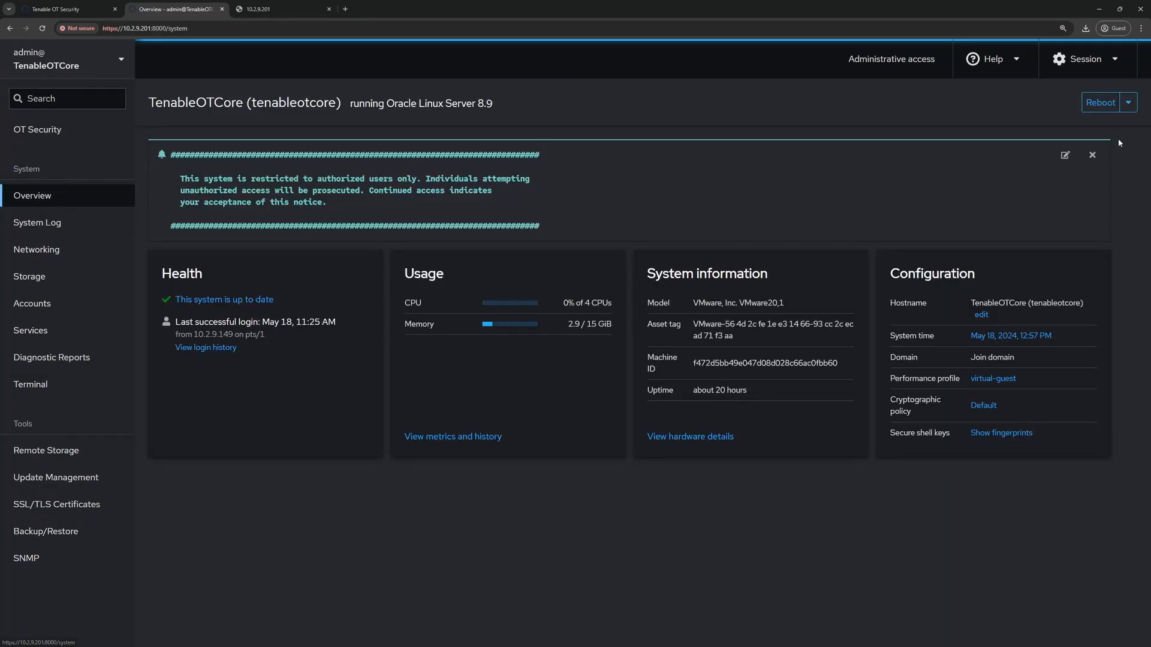
- Reboot the Tenable Core server with No delay
{"action": "left_click", "coordinate": [1094, 105]}
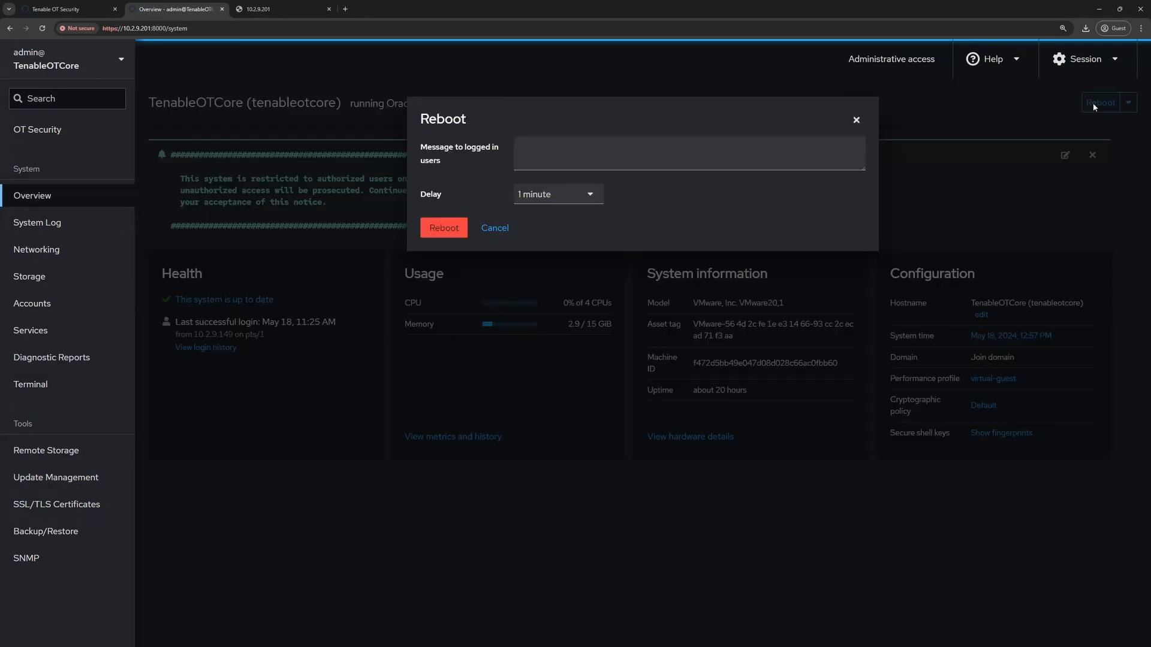
{"action": "left_click", "coordinate": [537, 198]}
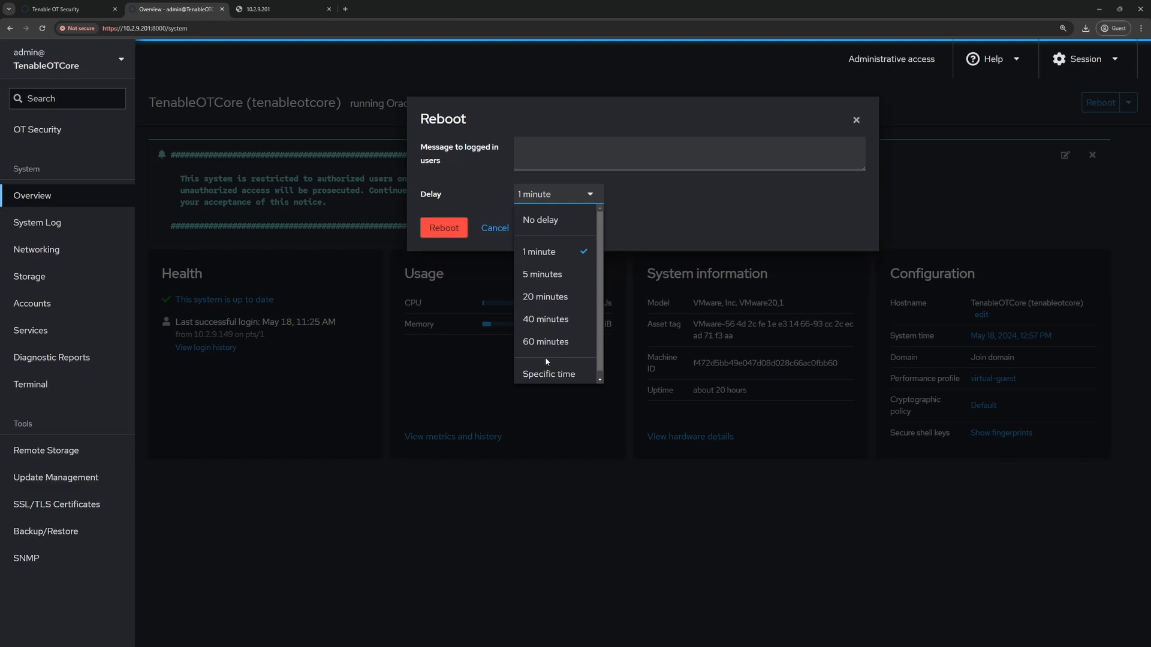
{"action": "left_click", "coordinate": [539, 232]}
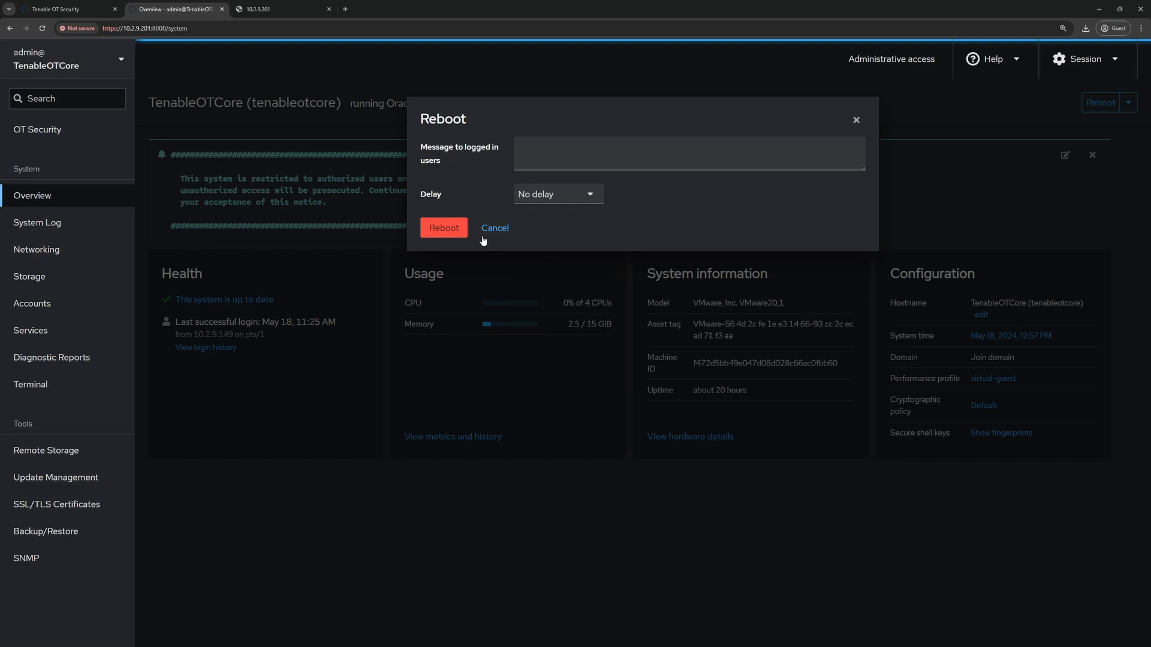
{"action": "left_click", "coordinate": [448, 234]}
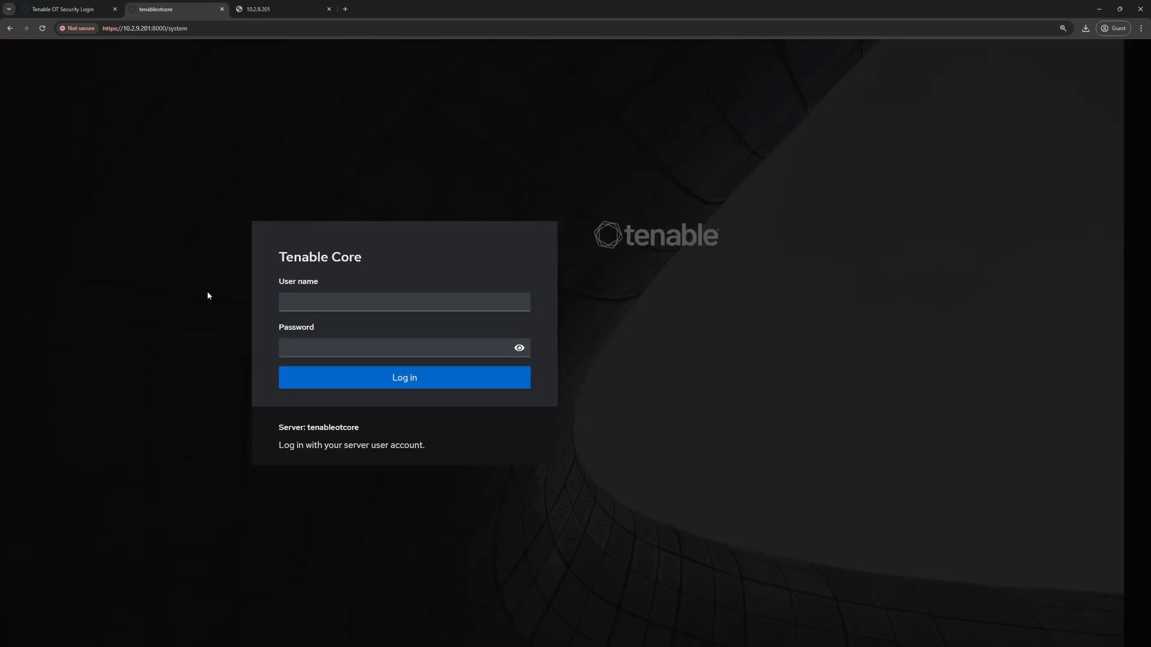
- Sign back in to Tenable Core with the admin account and its password
{"action": "type", "text": "admin"}
{"action": "key", "text": "Tab"}
{"action": "type", "text": "*************"}
{"action": "key", "text": "Return"}
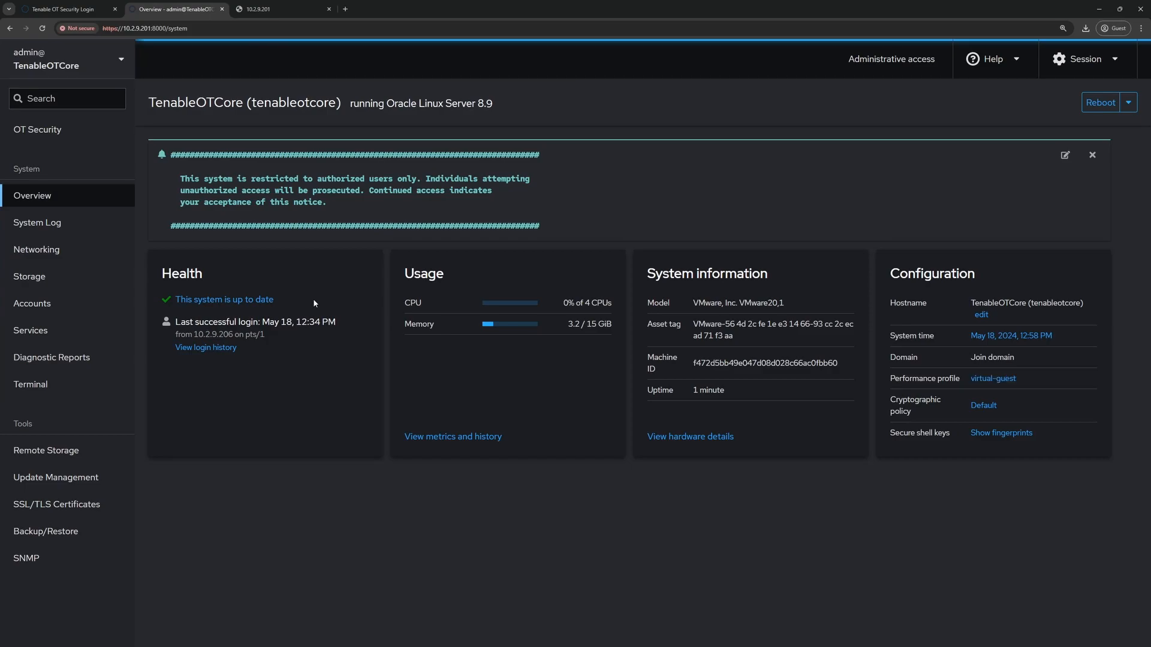
{"action": "left_click", "coordinate": [76, 14]}
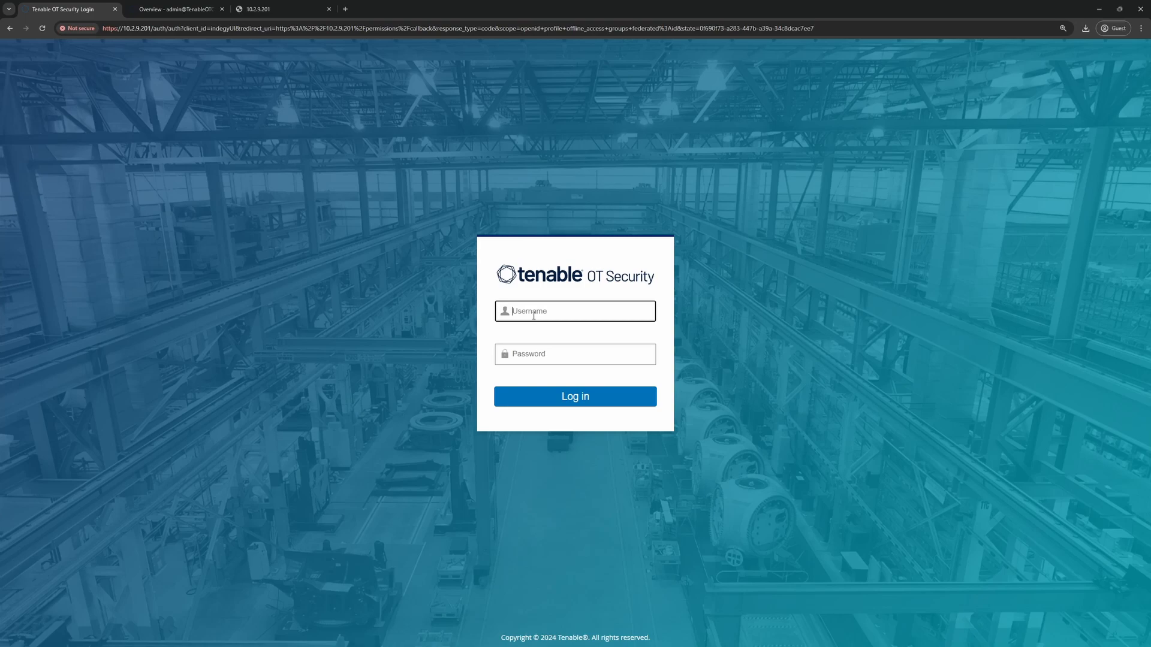
{"action": "type", "text": "otadmin"}
{"action": "key", "text": "Tab"}
{"action": "type", "text": "•••••••••••••"}
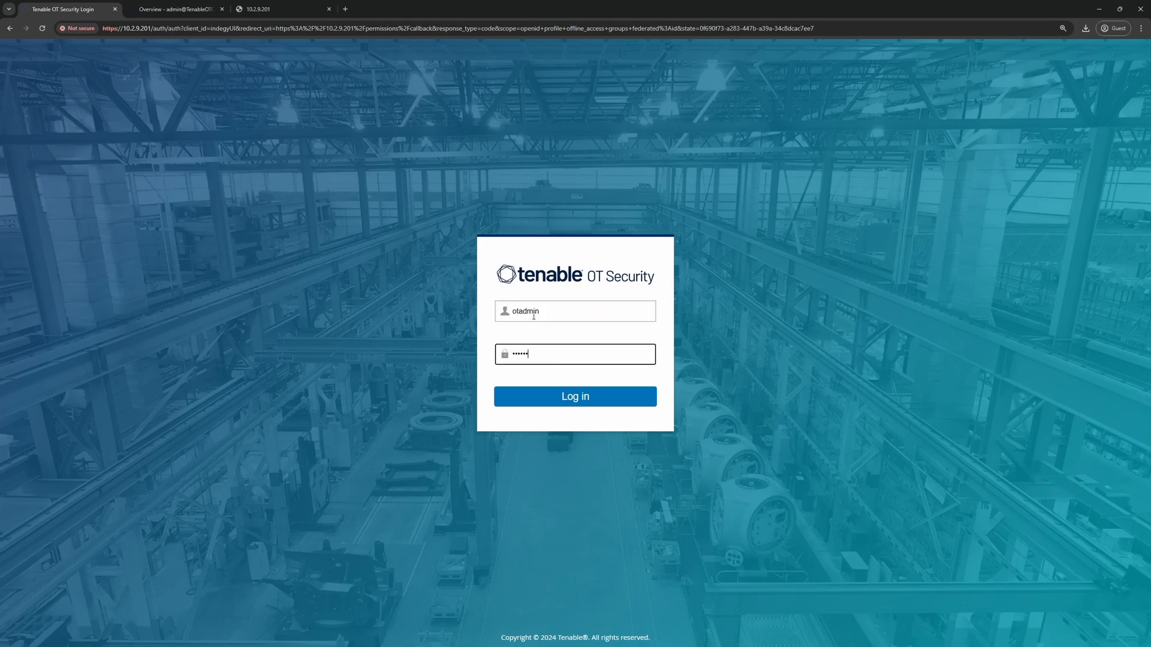
{"action": "type", "text": "•"}
{"action": "key", "text": "Return"}
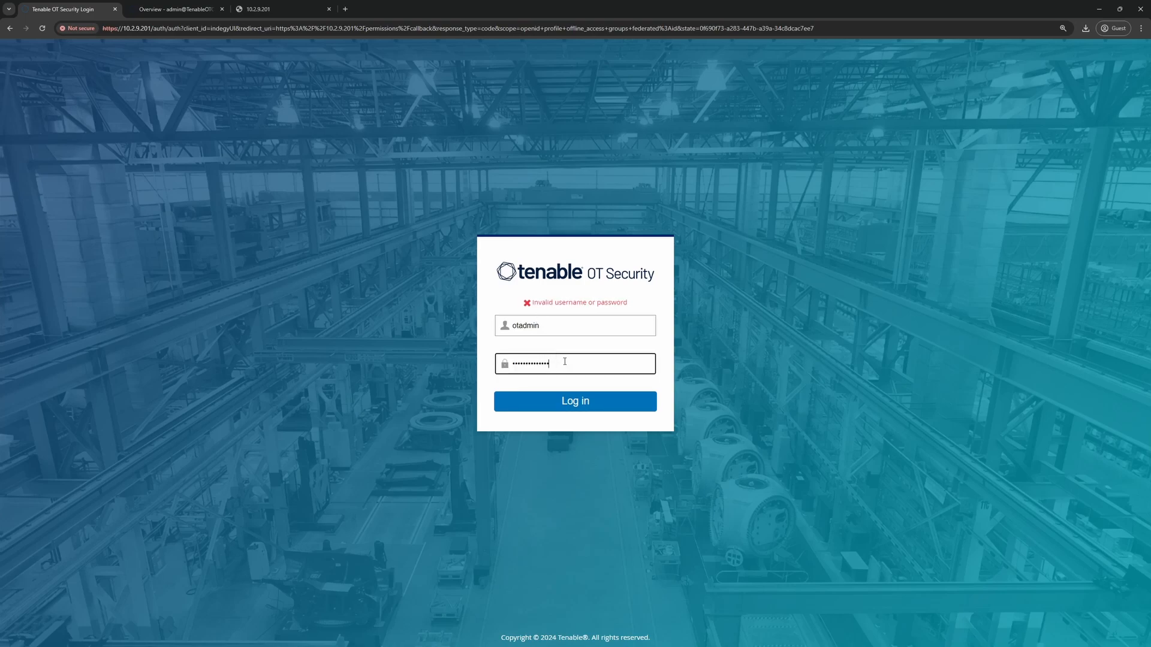
{"action": "left_click_drag", "start_coordinate": [563, 363], "coordinate": [434, 364]}
{"action": "type", "text": "•••••••••••••"}
{"action": "left_click", "coordinate": [555, 327]}
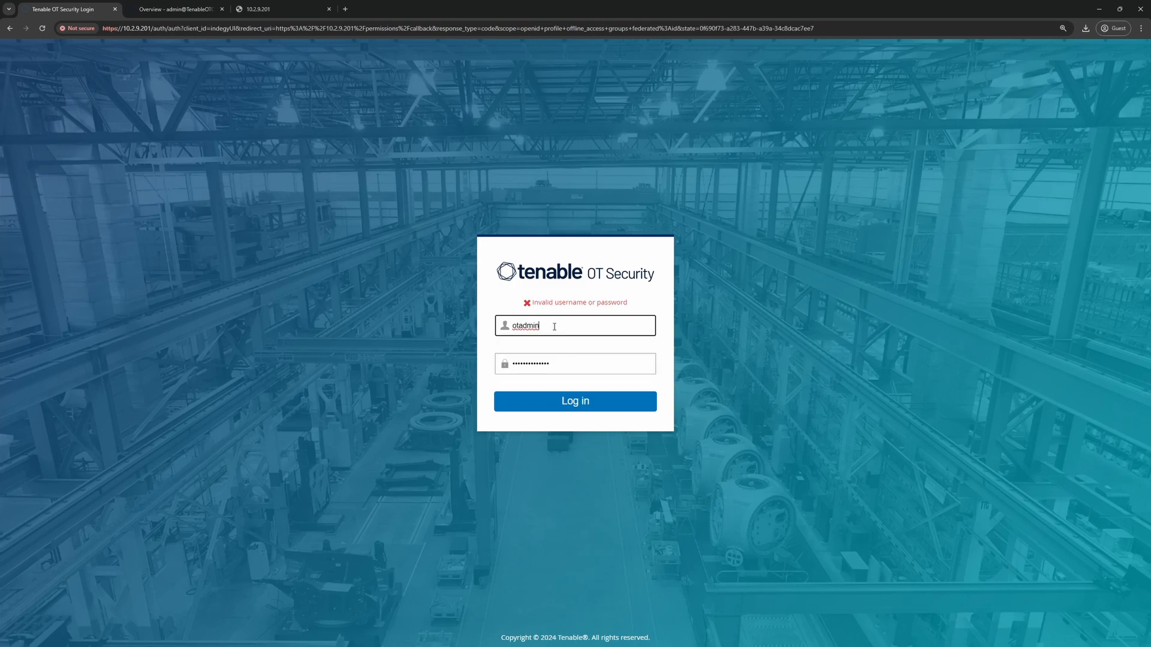
{"action": "left_click", "coordinate": [563, 367]}
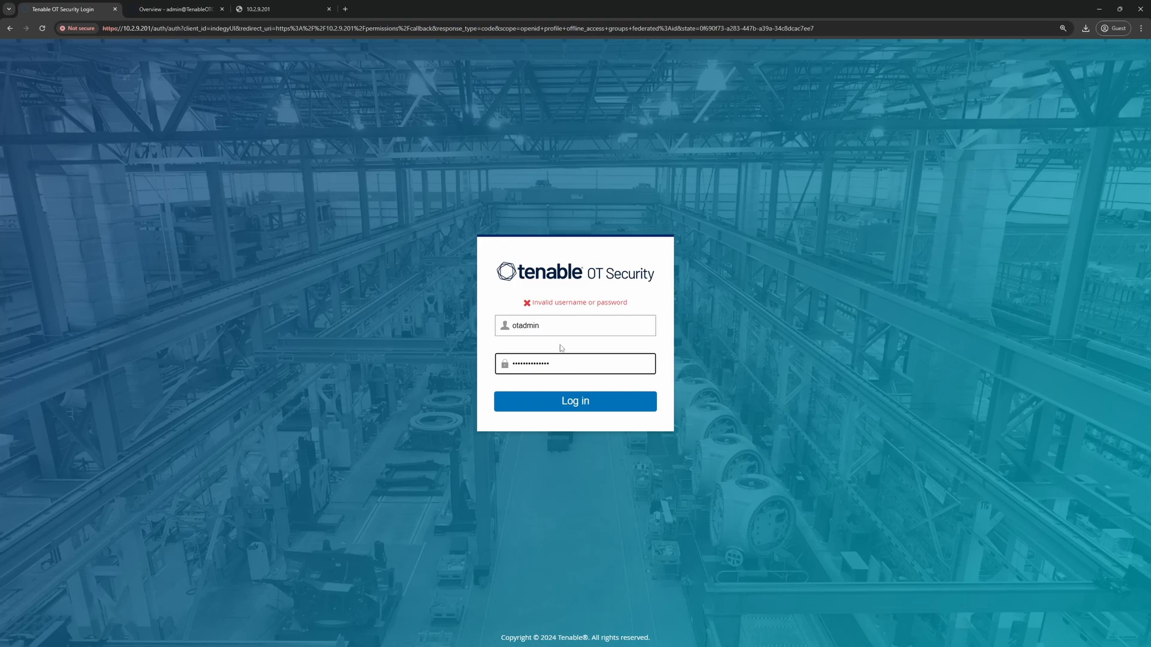
{"action": "left_click", "coordinate": [559, 326]}
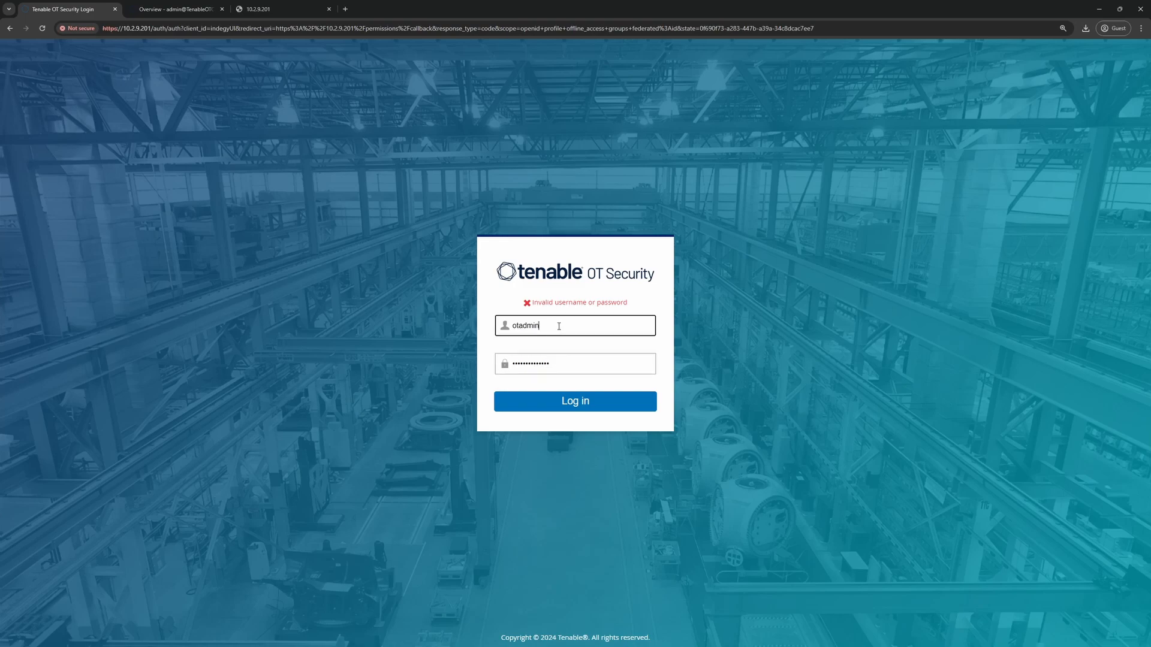
{"action": "key", "text": "Tab"}
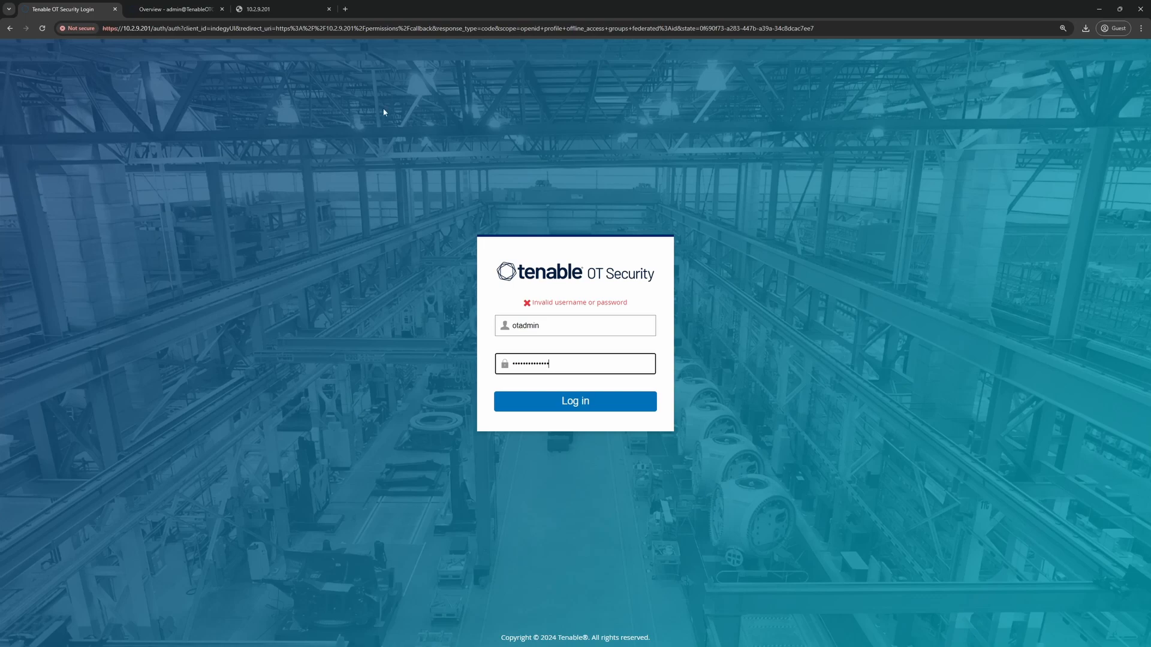
{"action": "left_click", "coordinate": [168, 13]}
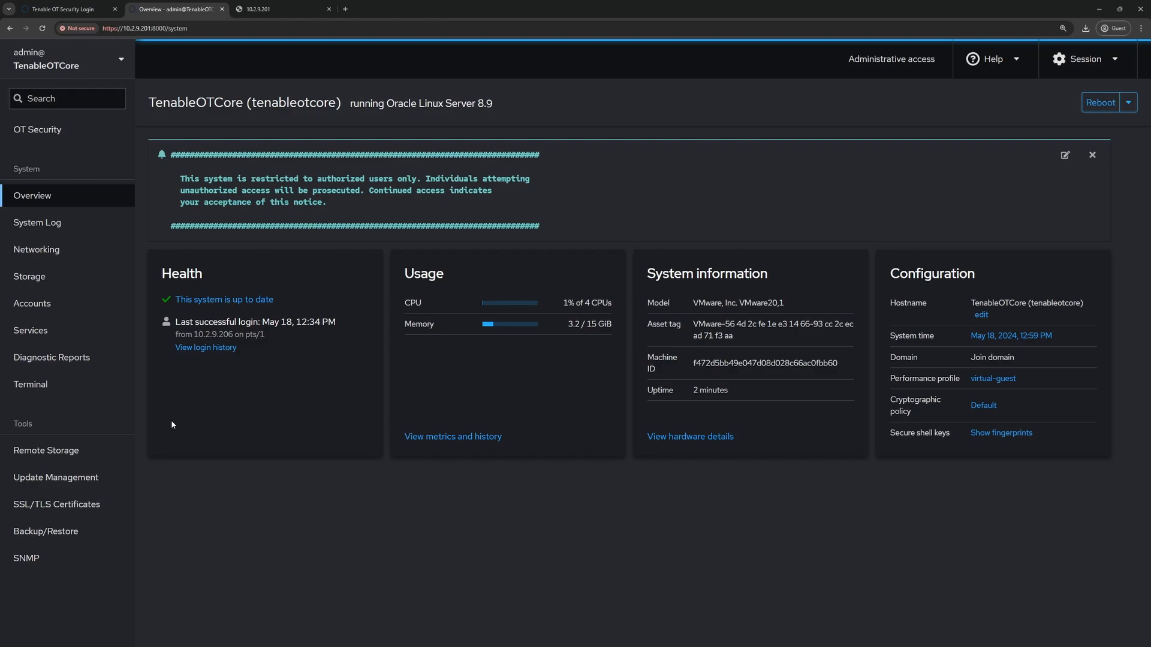
- Check Backup/Restore local storage and find no backups listed
{"action": "left_click", "coordinate": [31, 538]}
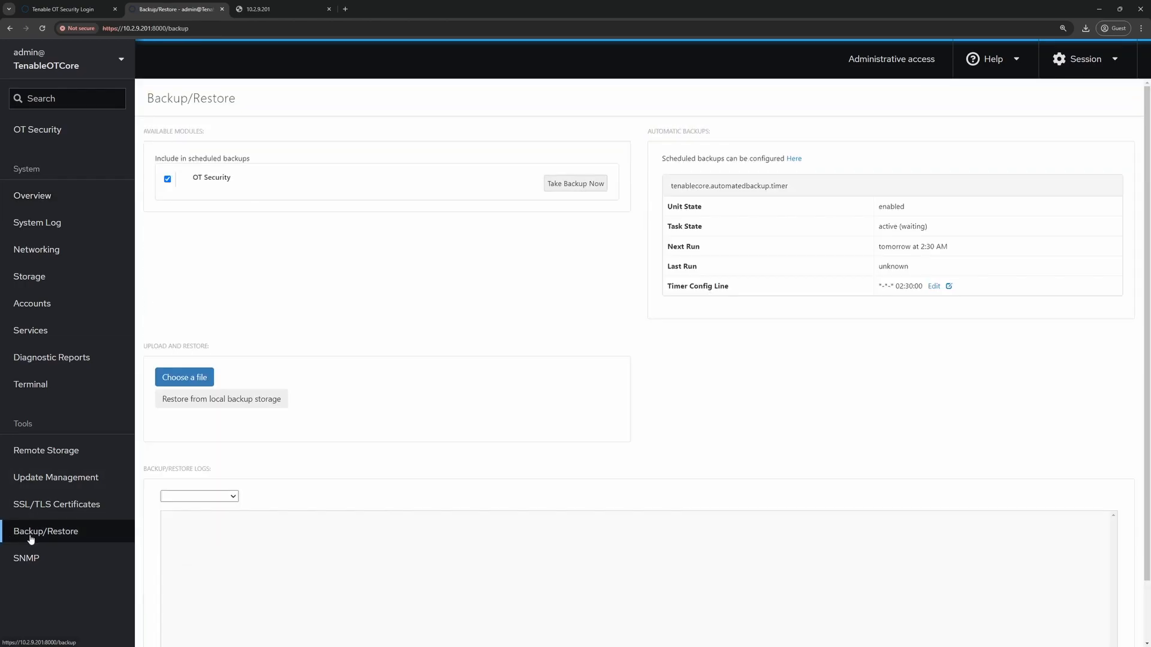
{"action": "left_click", "coordinate": [259, 400]}
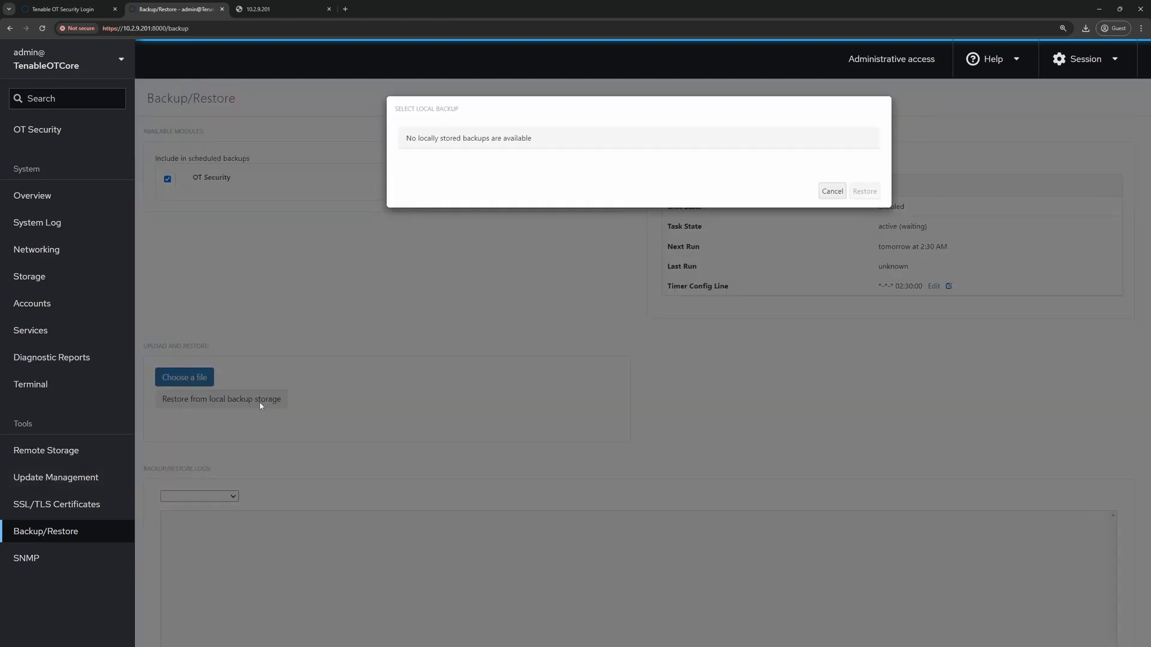
{"action": "left_click", "coordinate": [827, 193]}
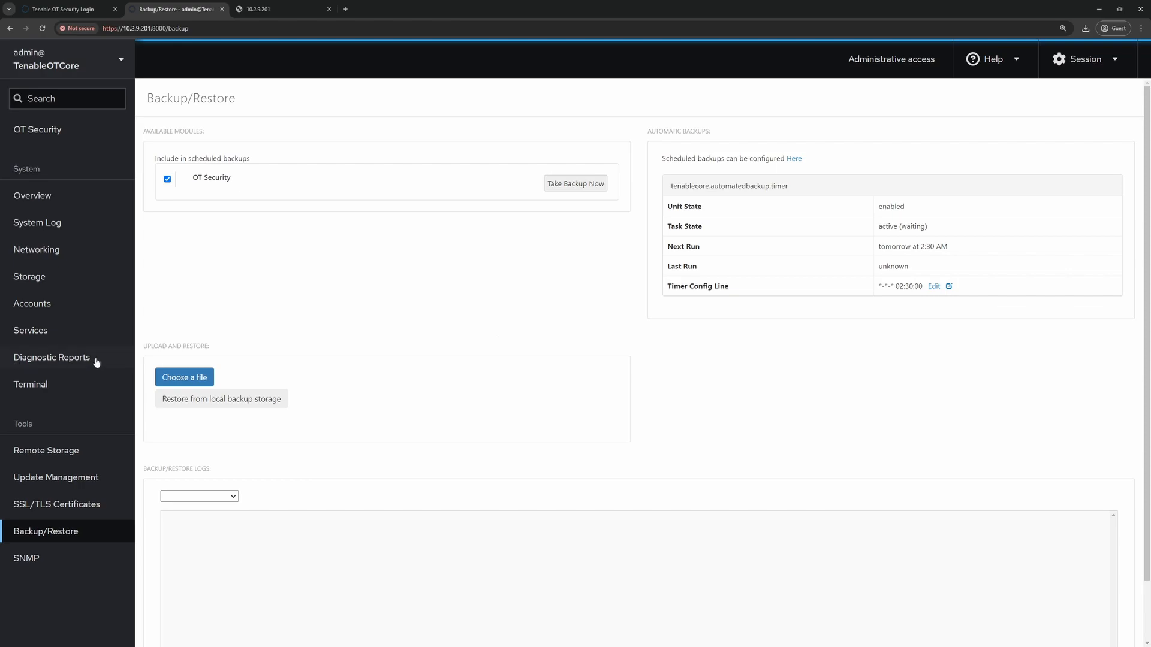
- Upload the .tar backup archive, cancel the failing restore, and open the Terminal
{"action": "left_click", "coordinate": [172, 377]}
{"action": "left_click", "coordinate": [129, 88]}
{"action": "left_click", "coordinate": [458, 311]}
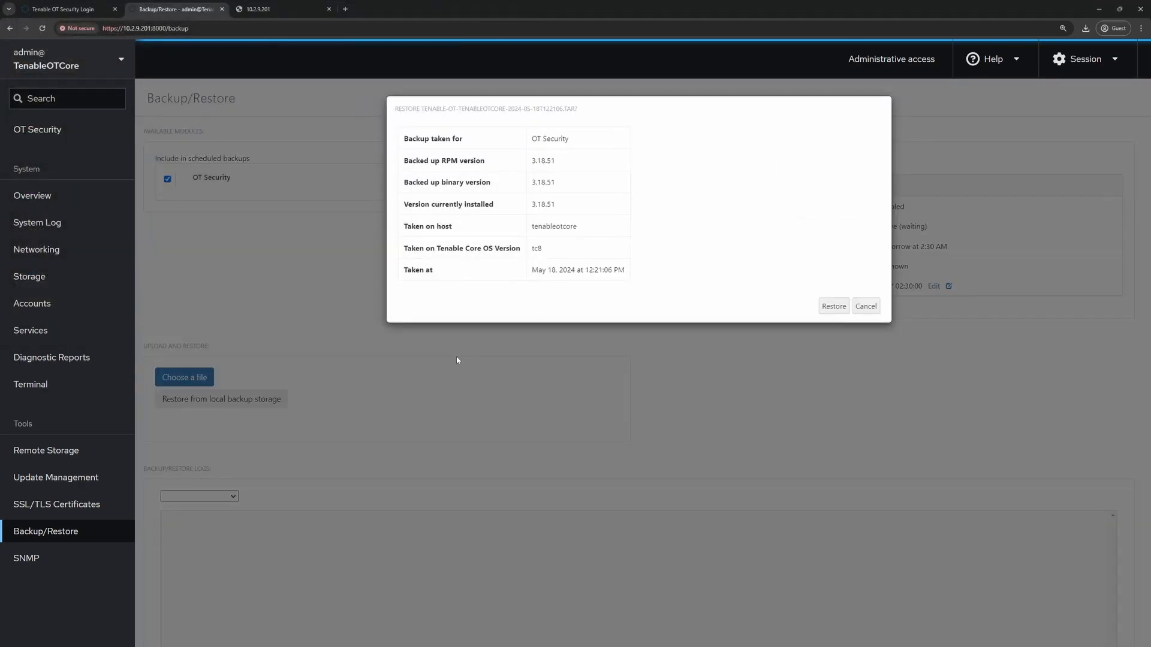
{"action": "left_click", "coordinate": [833, 307]}
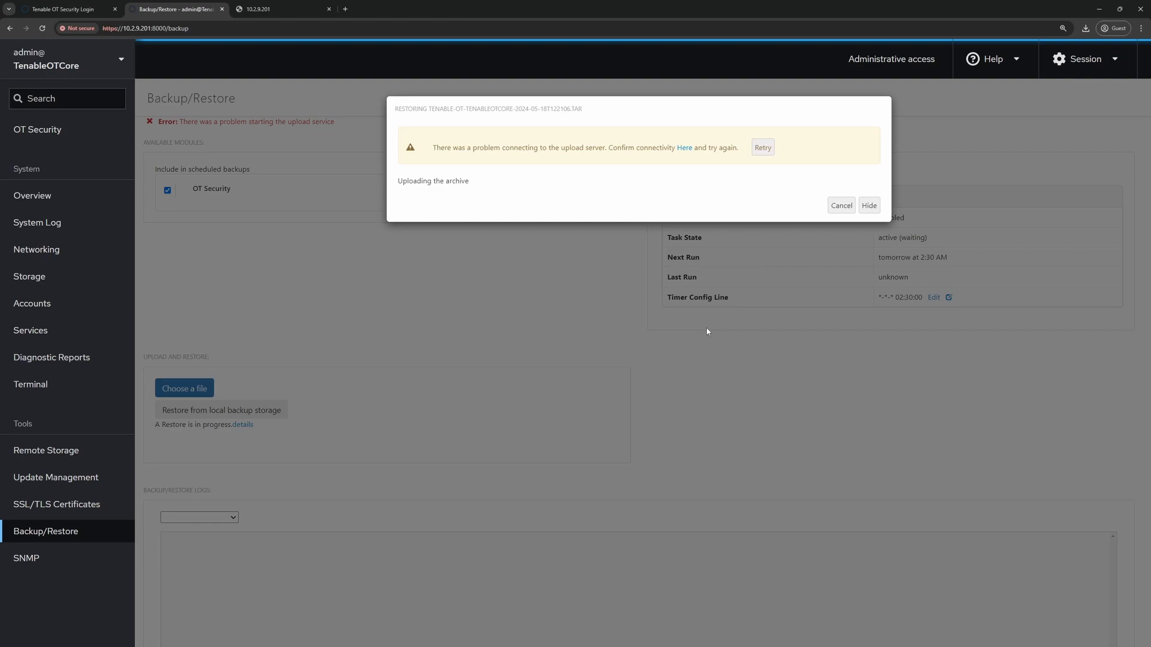
{"action": "left_click", "coordinate": [830, 206]}
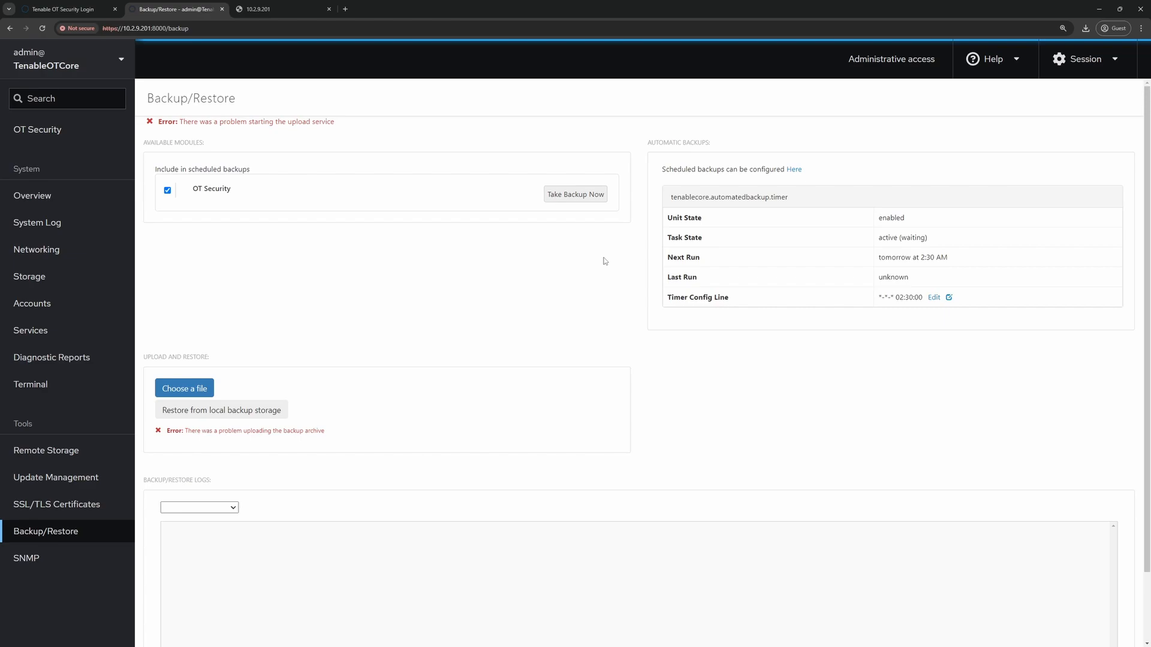
{"action": "left_click", "coordinate": [47, 385]}
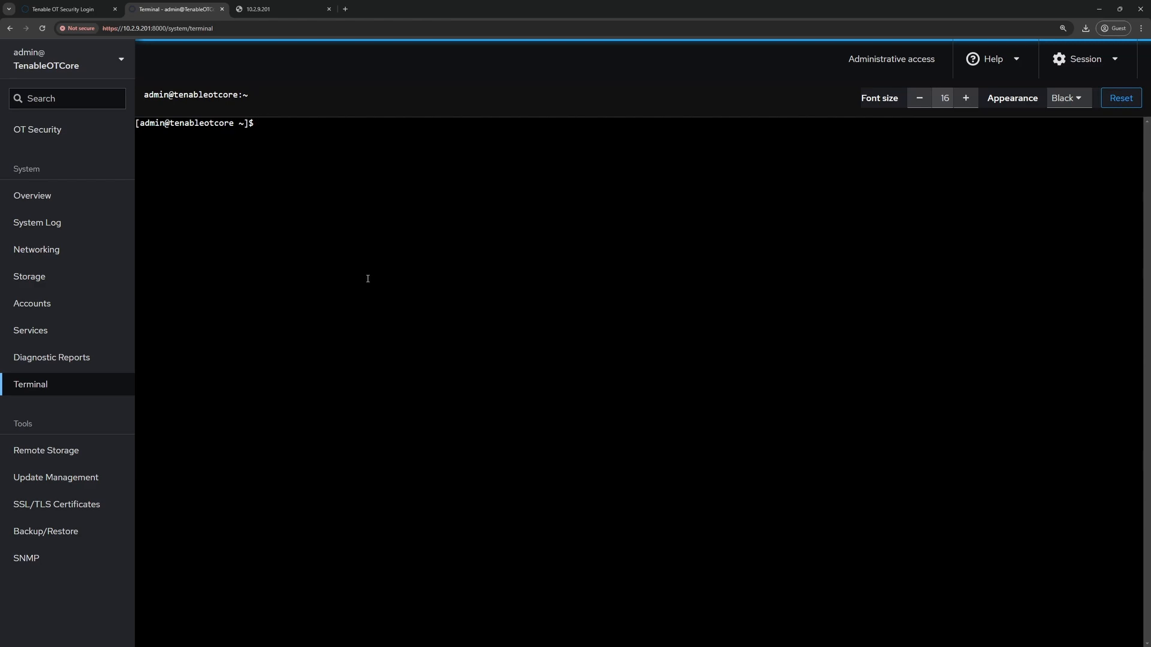
- SSH into the NAS at 10.2.9.206 and list the /backups folder
{"action": "type", "text": "ssh "}
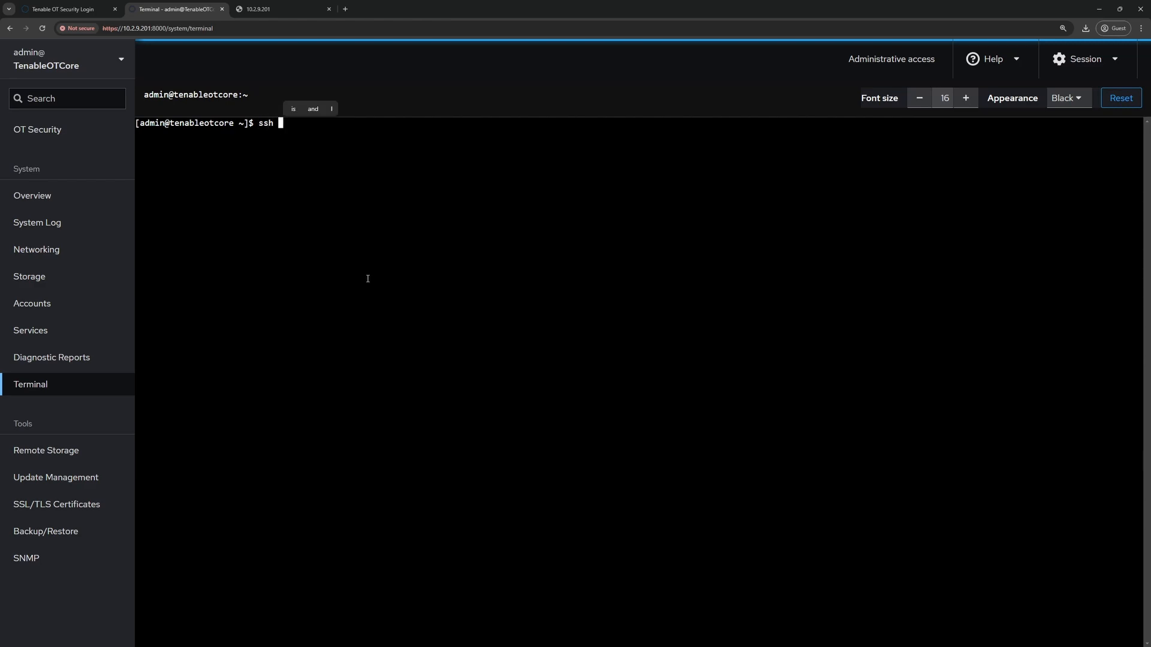
{"action": "type", "text": "admin@10.2.9.206"}
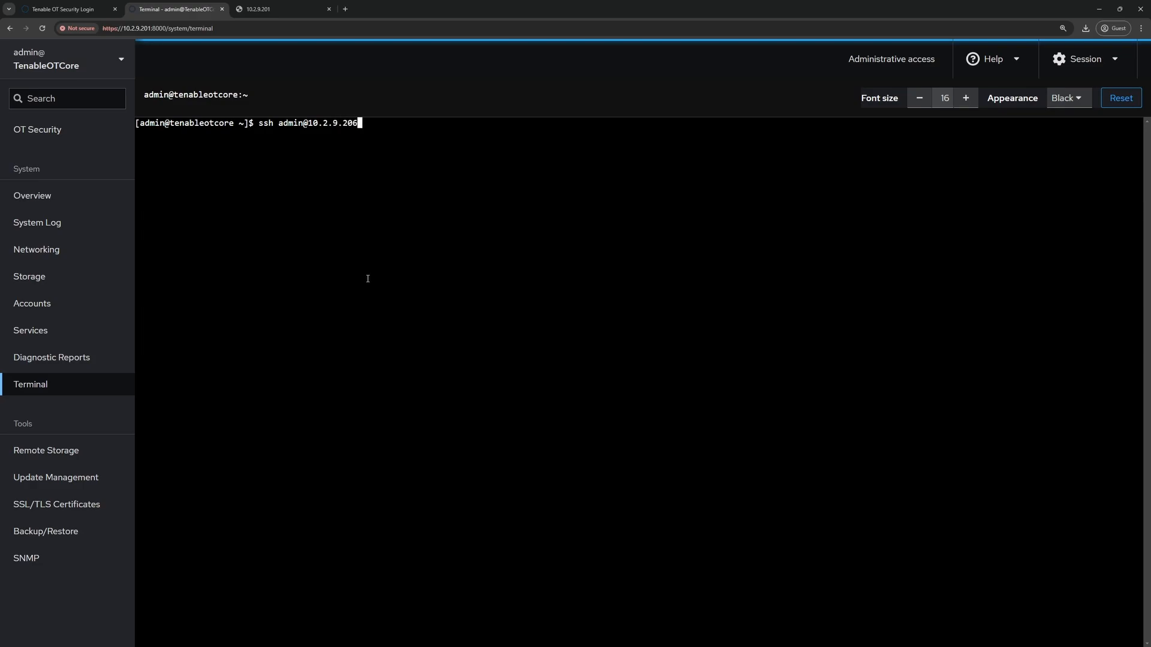
{"action": "key", "text": "Return"}
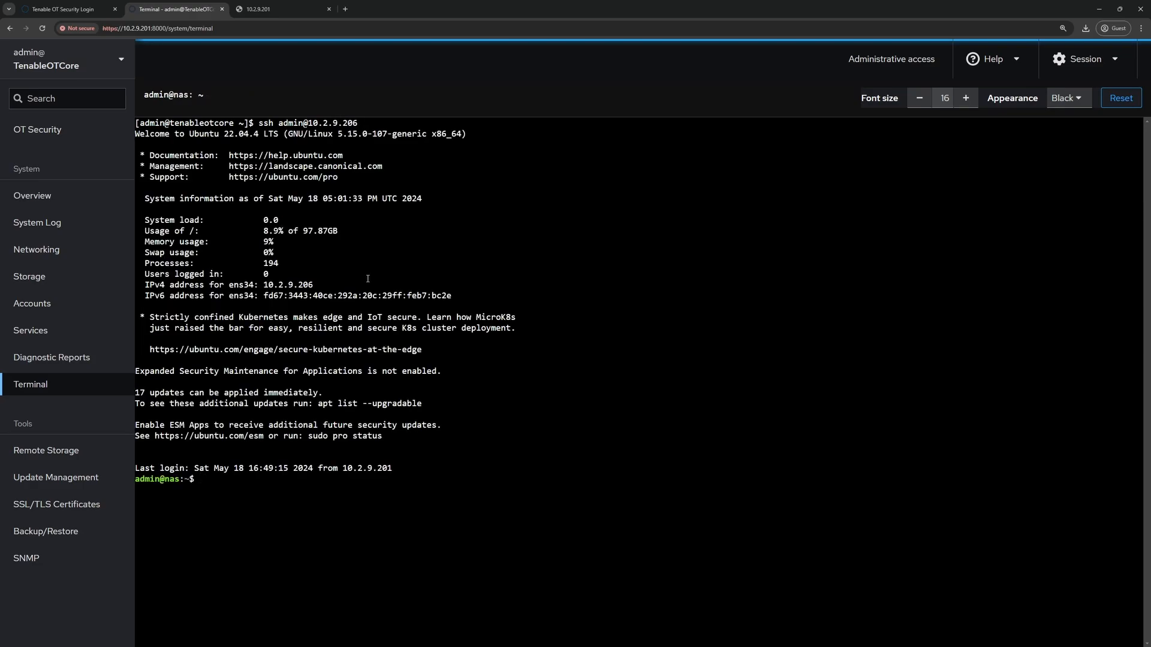
{"action": "type", "text": "cd /backups/"}
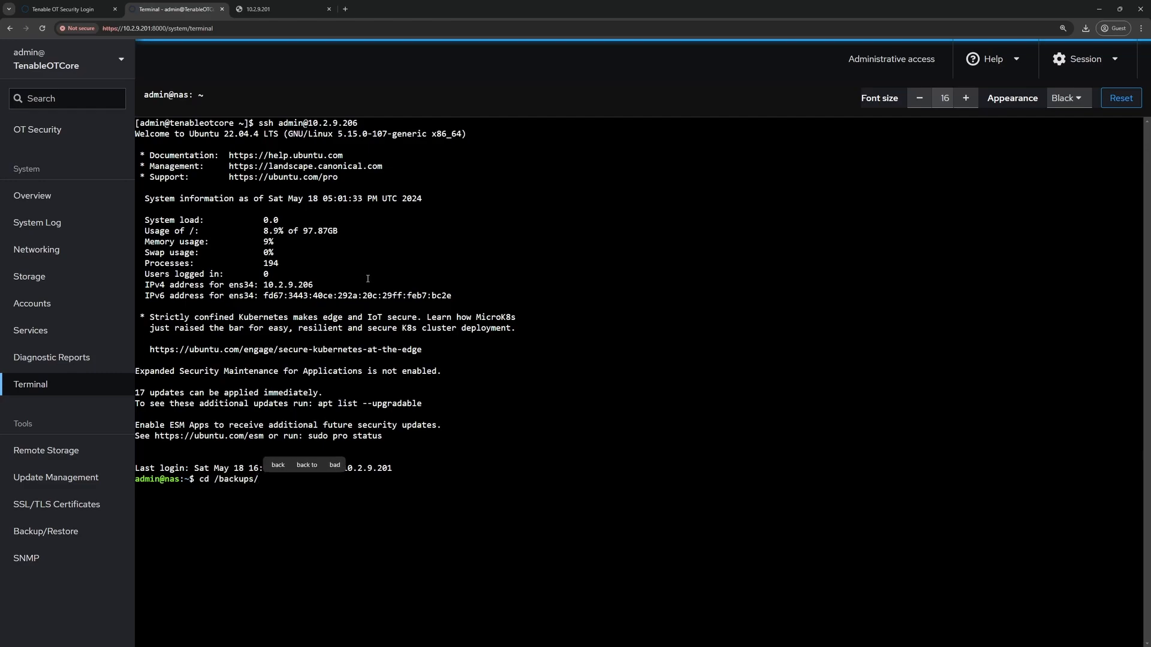
{"action": "key", "text": "Return"}
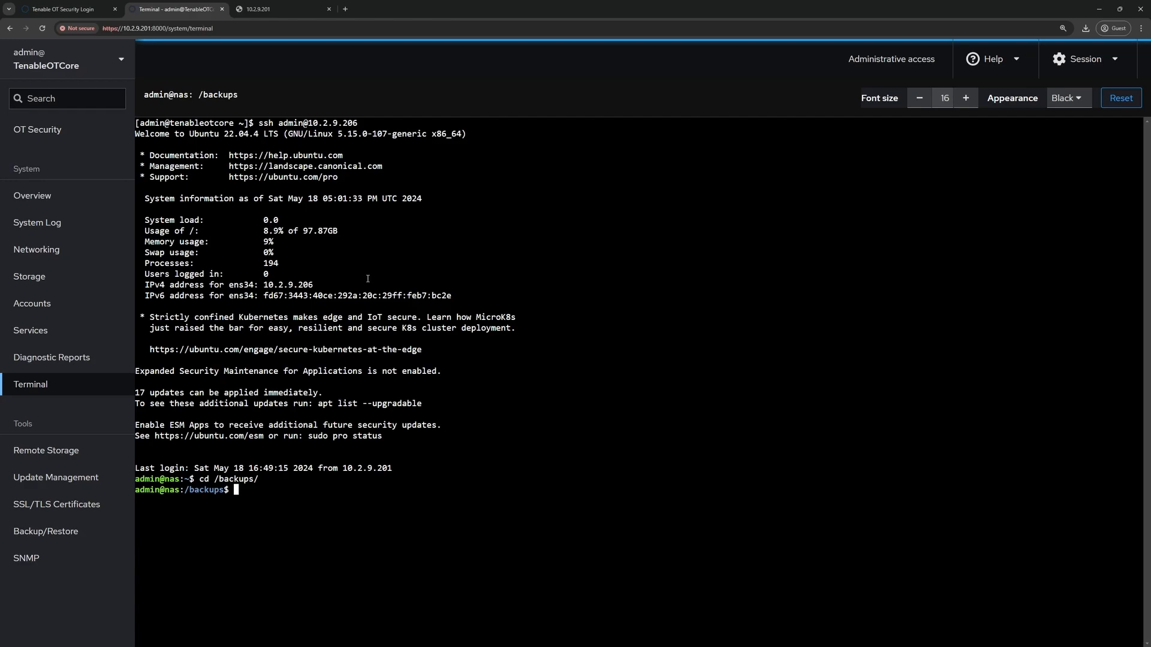
{"action": "type", "text": "ls"}
{"action": "key", "text": "Return"}
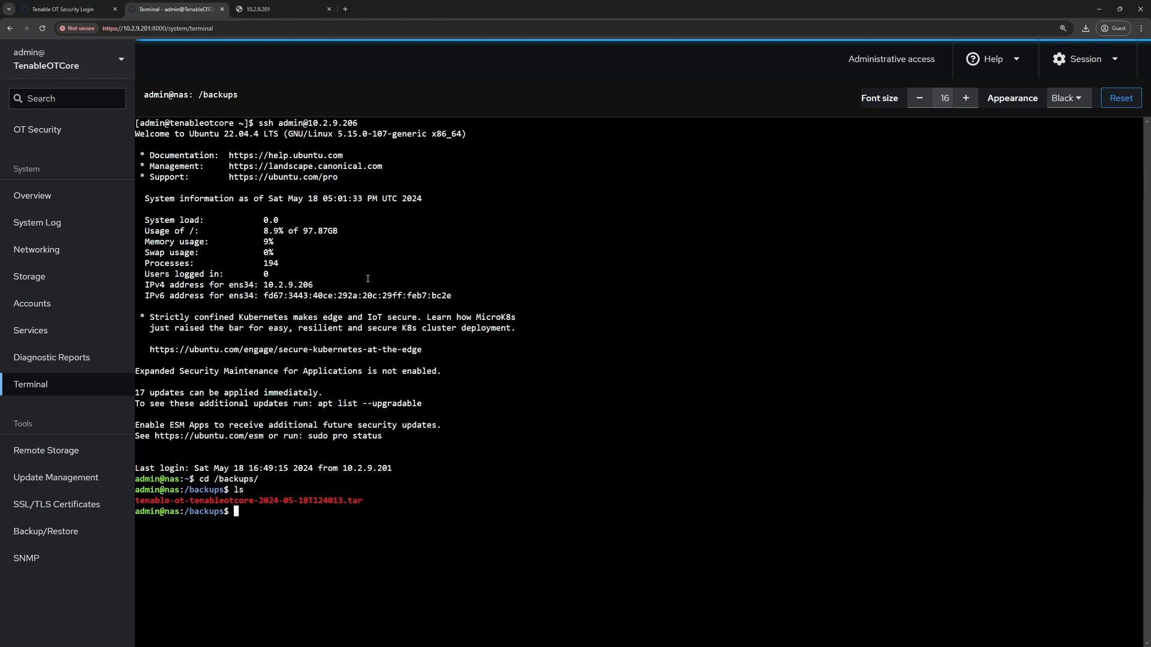
{"action": "type", "text": "scp "}
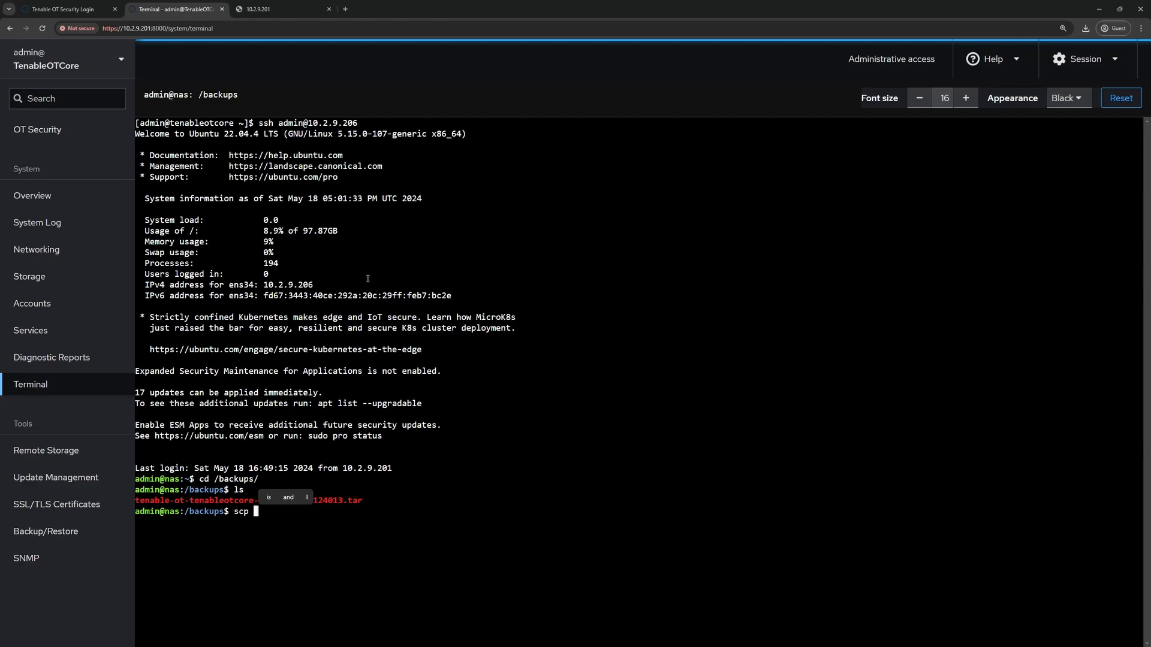
{"action": "type", "text": "./te"}
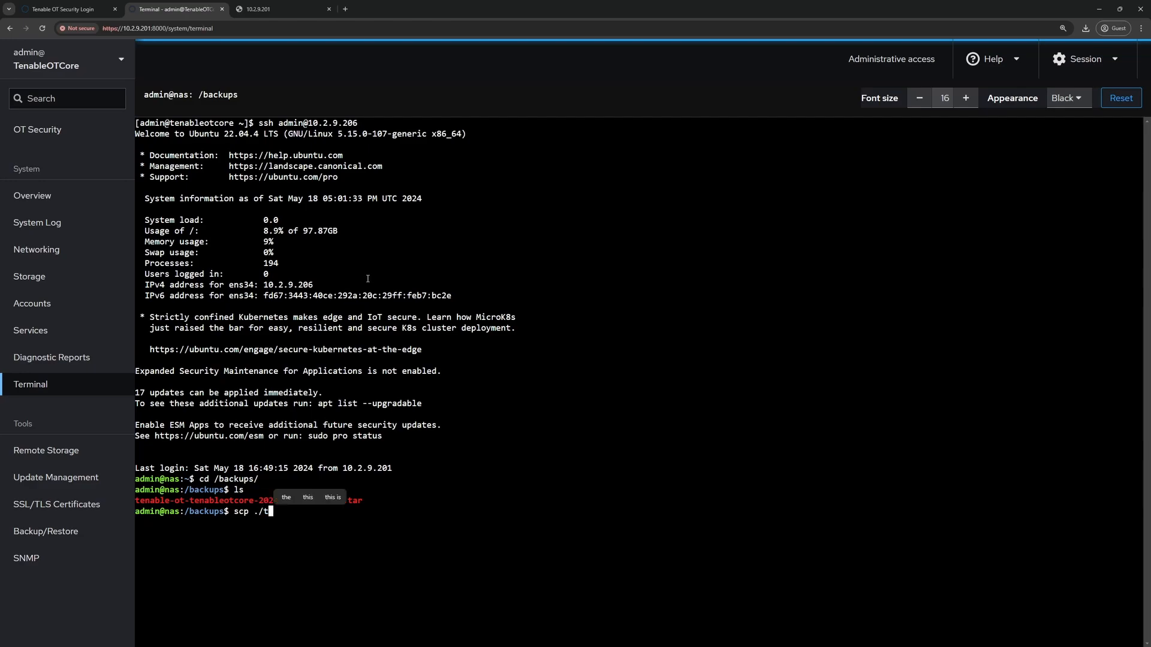
{"action": "key", "text": "Tab"}
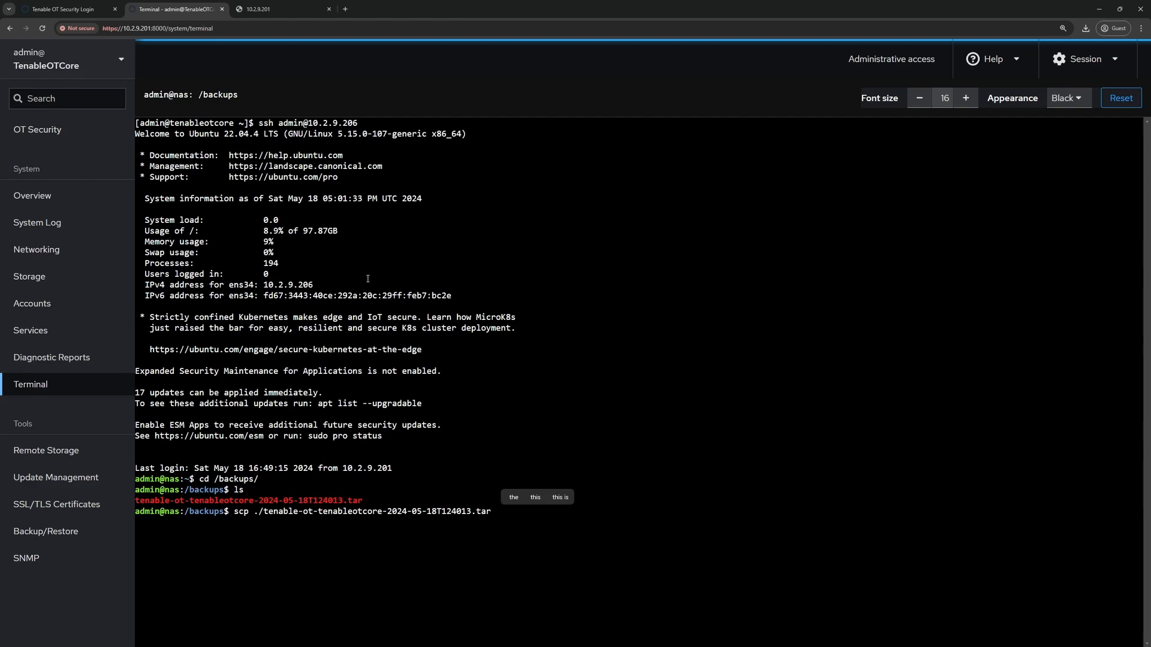
{"action": "type", "text": "admin@"}
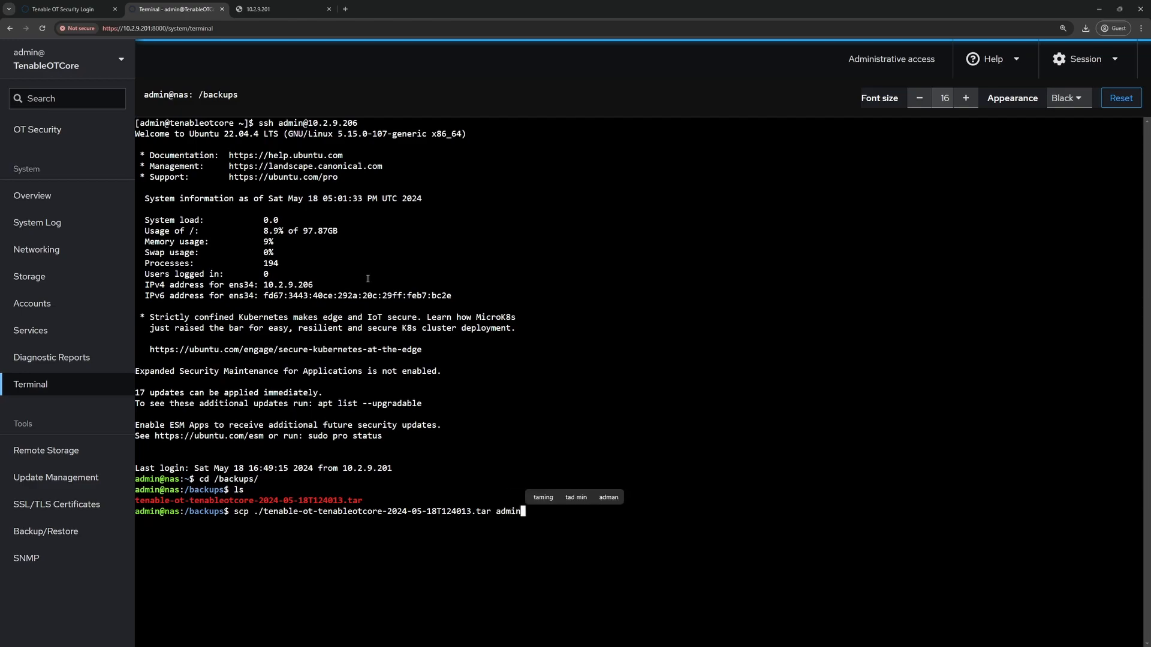
{"action": "type", "text": "10."}
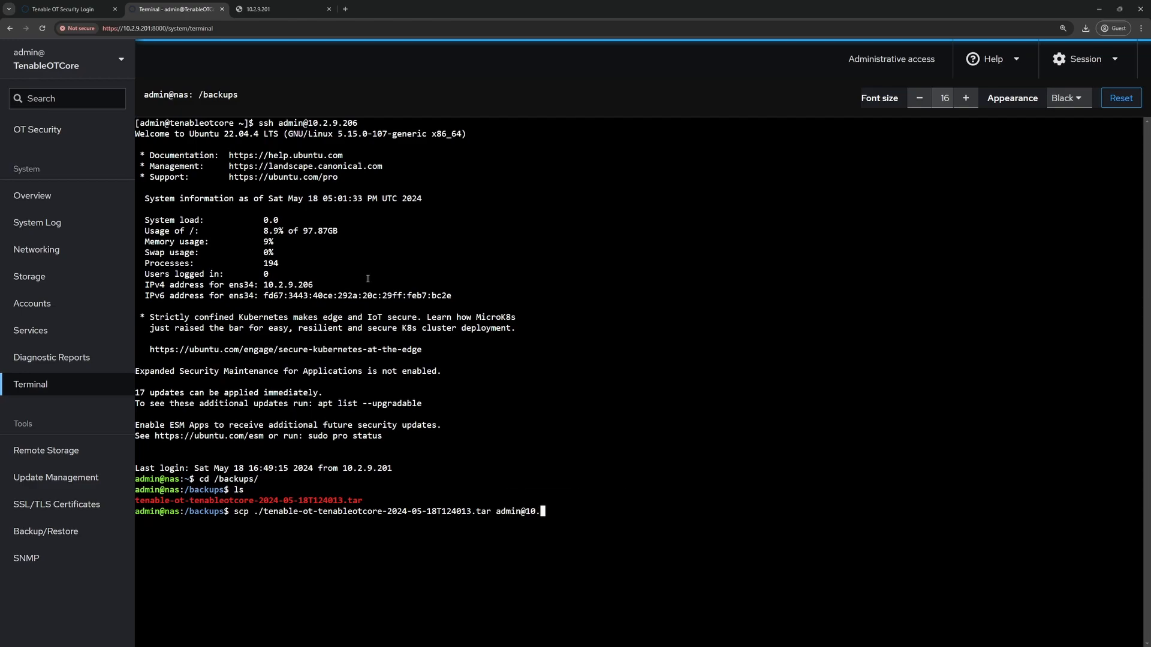
{"action": "type", "text": "2.9.201:~"}
{"action": "key", "text": "Return"}
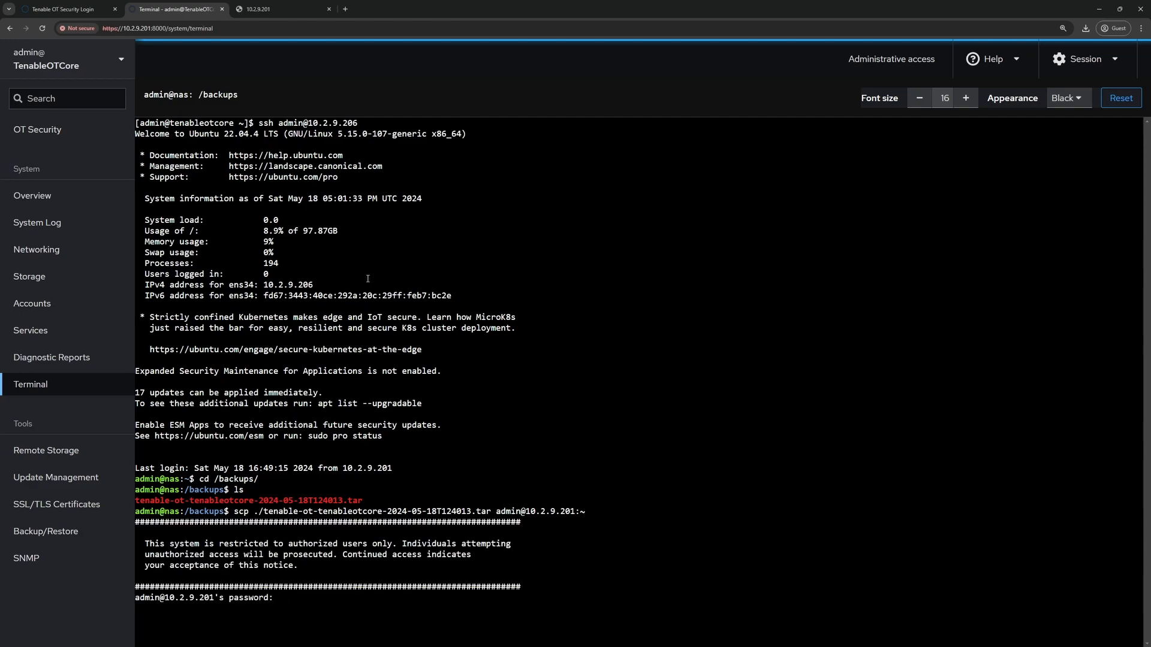
{"action": "type", "text": "O****"}
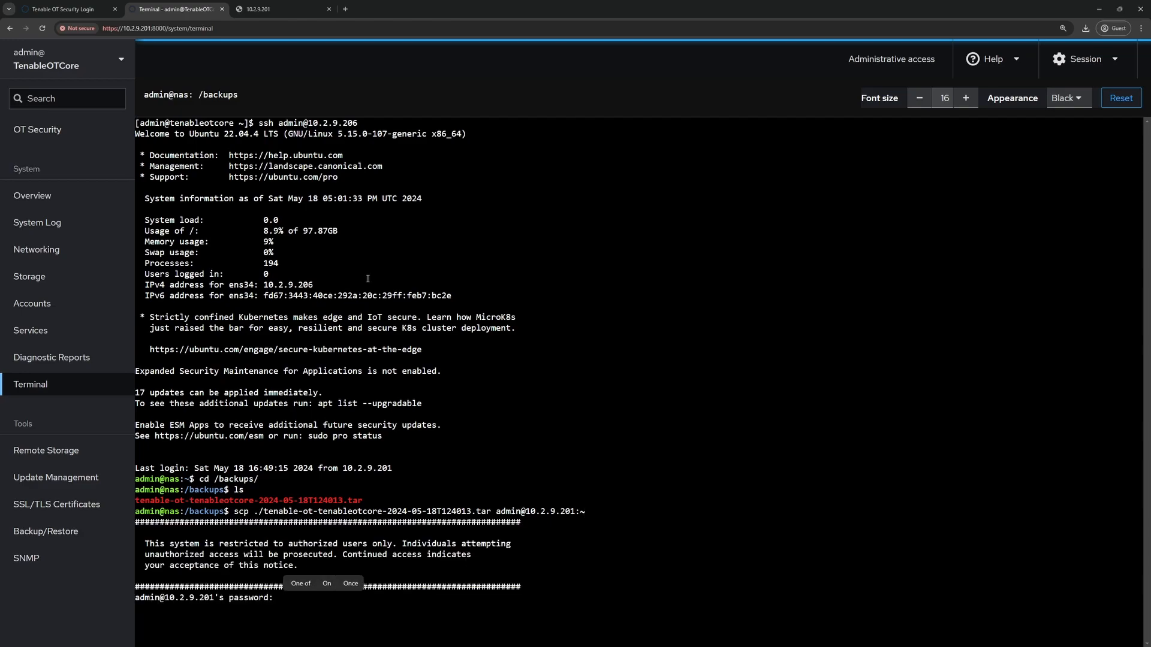
{"action": "key", "text": "Return"}
{"action": "type", "text": "exit"}
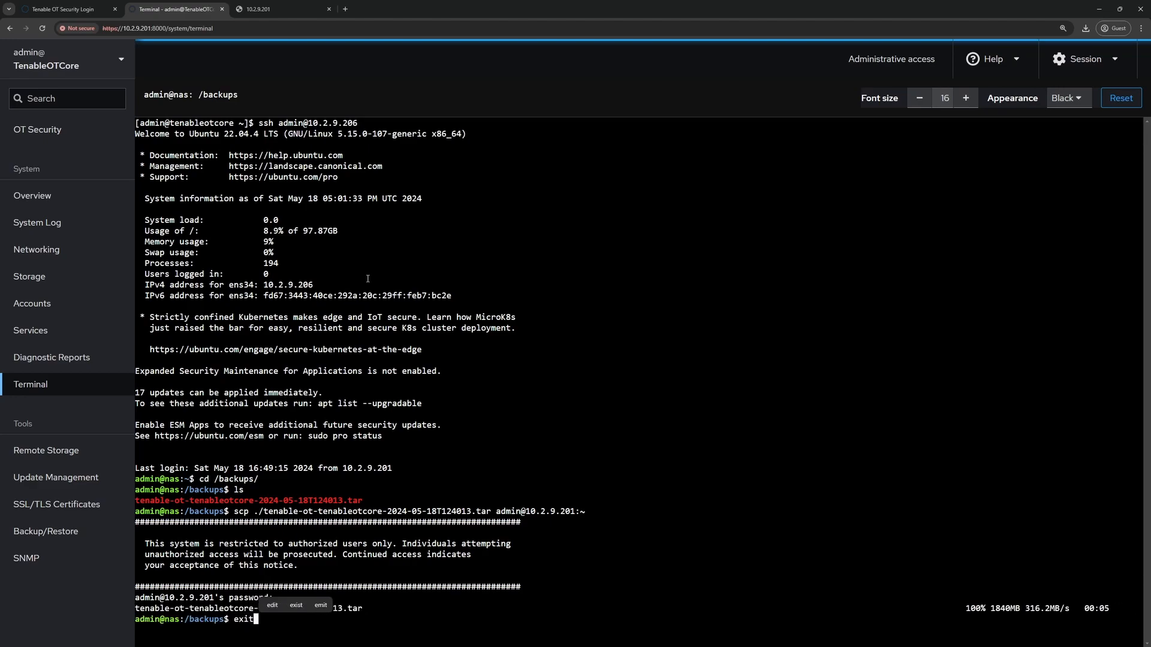
{"action": "key", "text": "Return"}
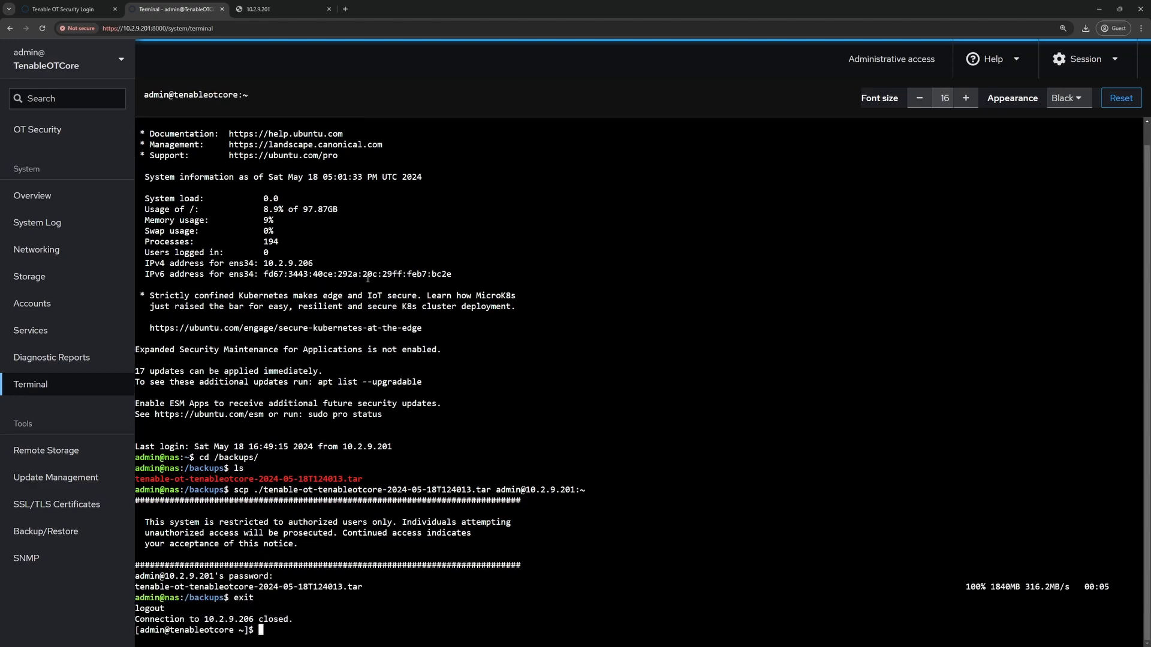
{"action": "type", "text": "ls"}
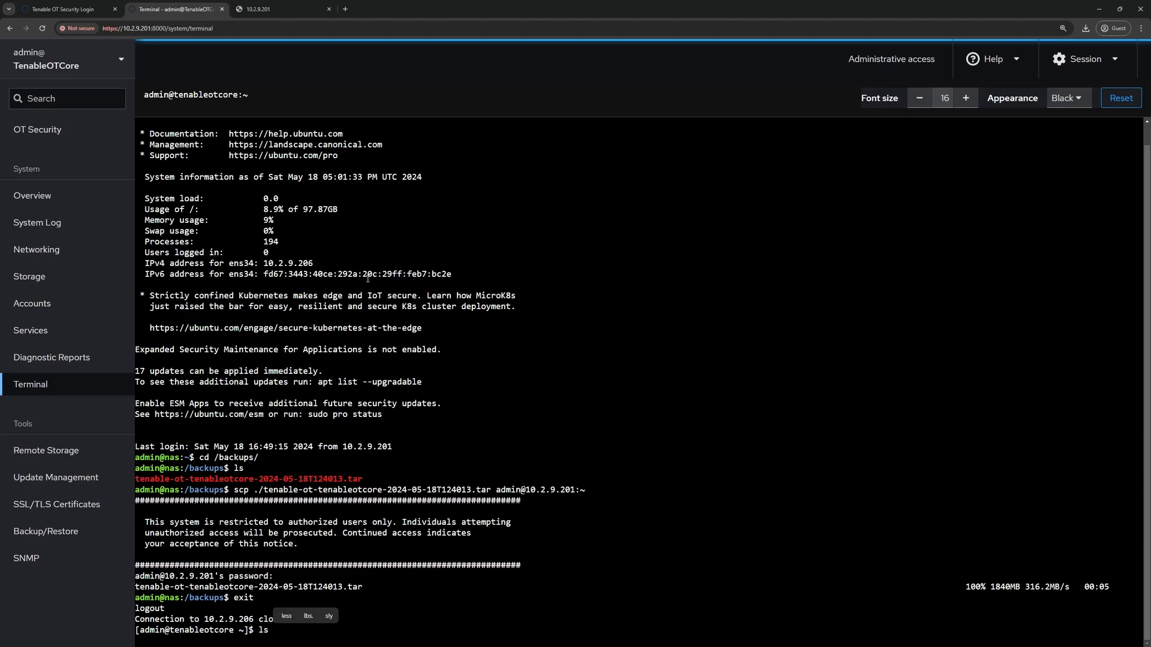
{"action": "key", "text": "Return"}
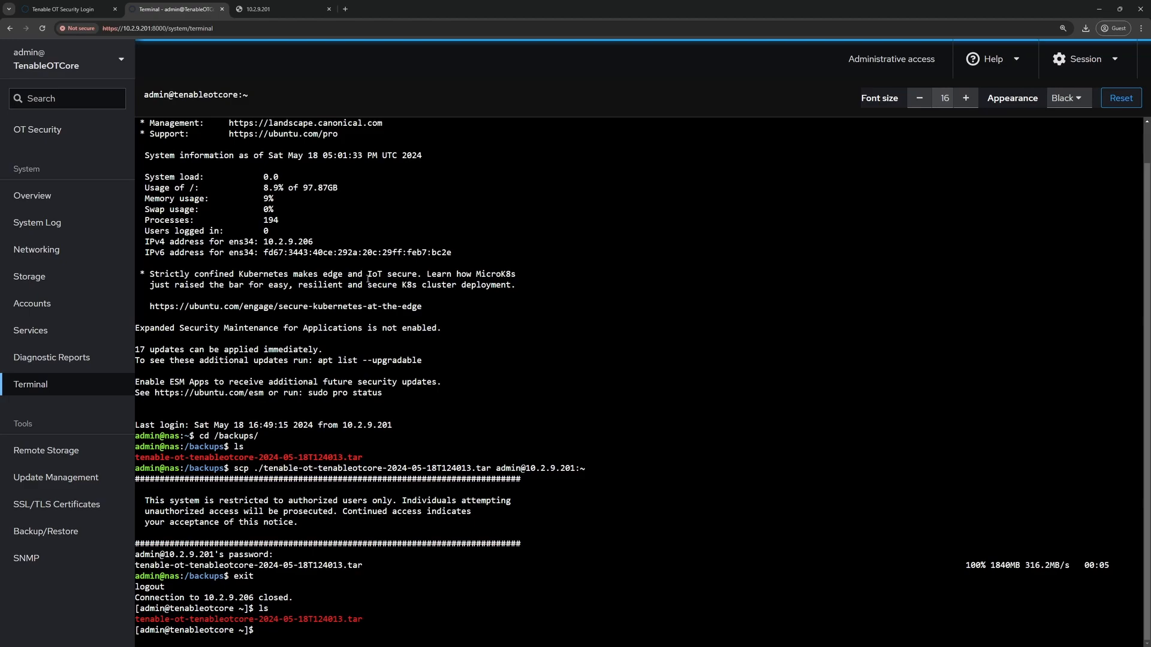
- Sudo-move the .tar archive into /opt/tenablecore/remote-storage/localstorage/
{"action": "type", "text": "sudo mv te"}
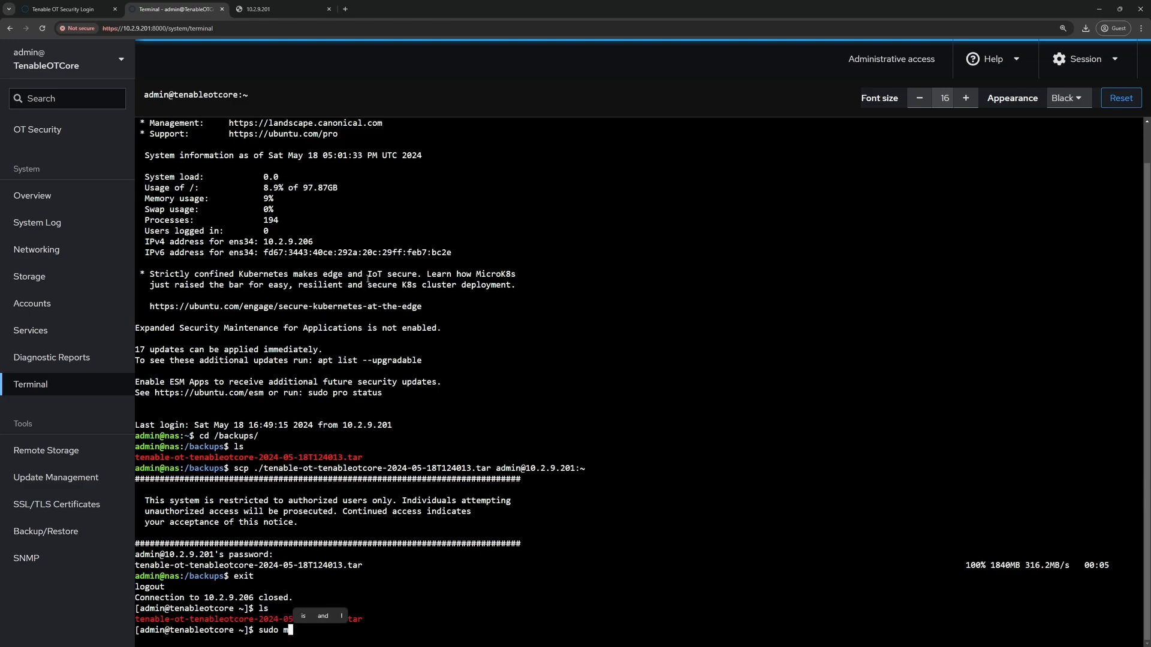
{"action": "key", "text": "Tab"}
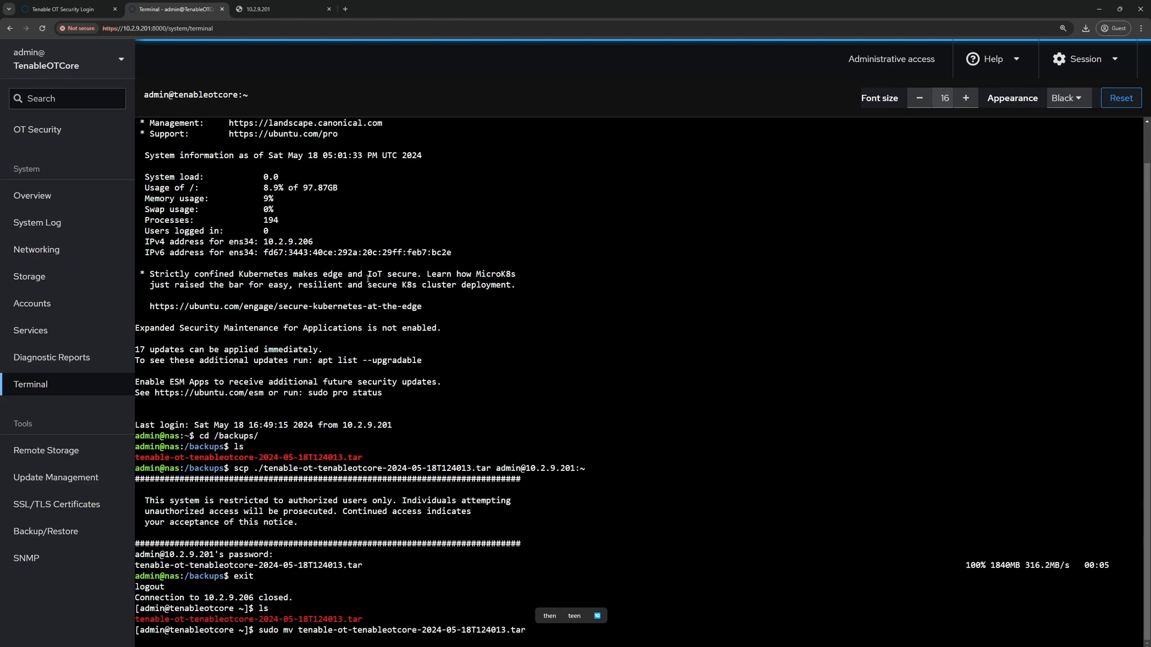
{"action": "type", "text": "/opt/"}
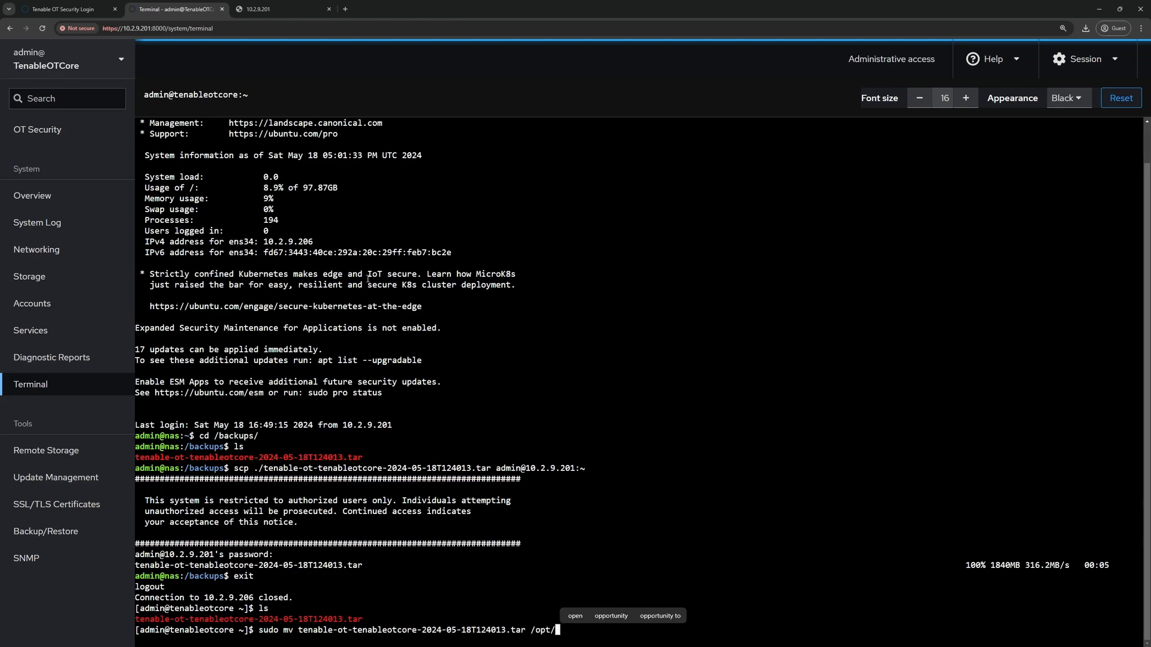
{"action": "type", "text": "tenablecore/"}
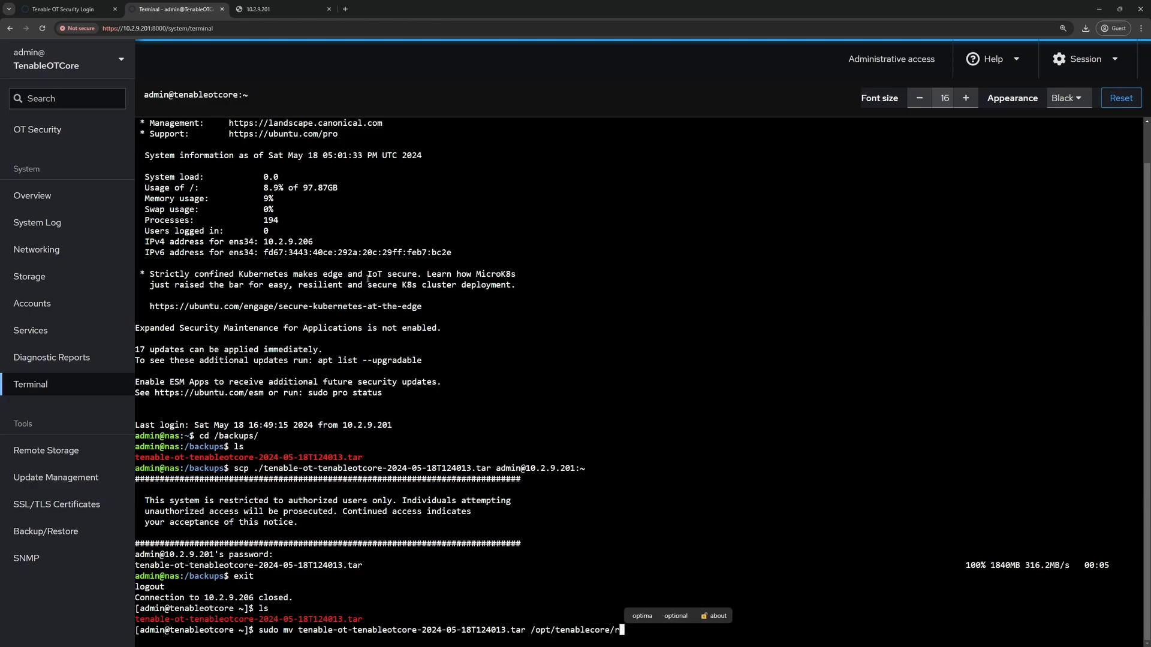
{"action": "type", "text": "remote-storage/localstorage/"}
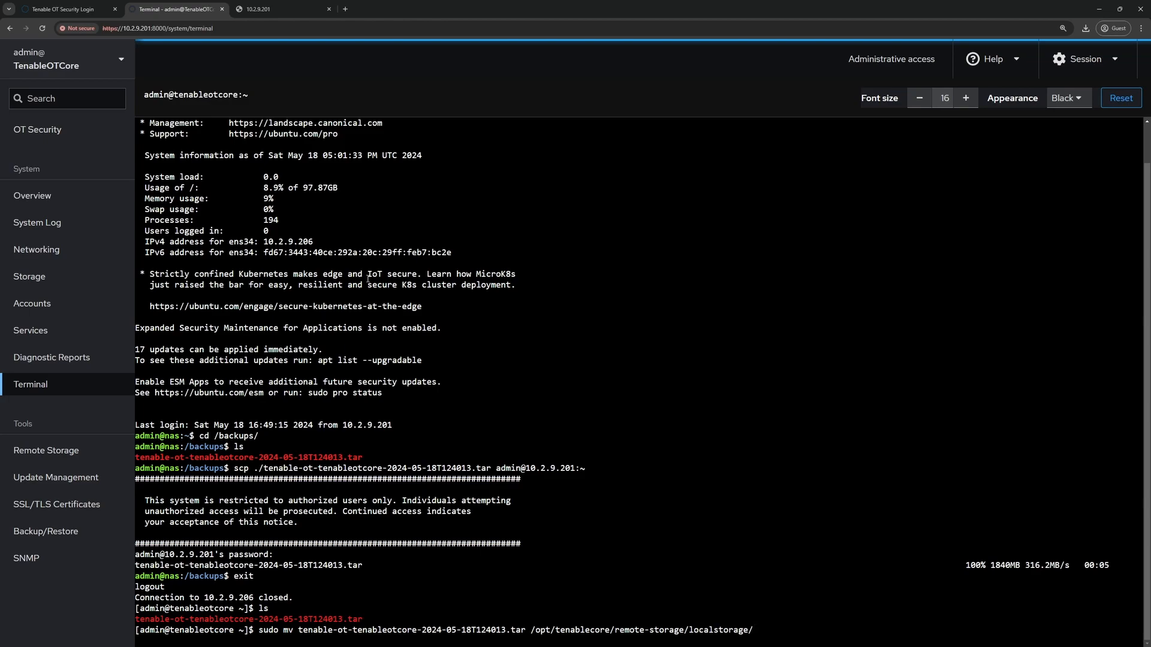
{"action": "key", "text": "Return"}
{"action": "type", "text": "On"}
{"action": "key", "text": "Return"}
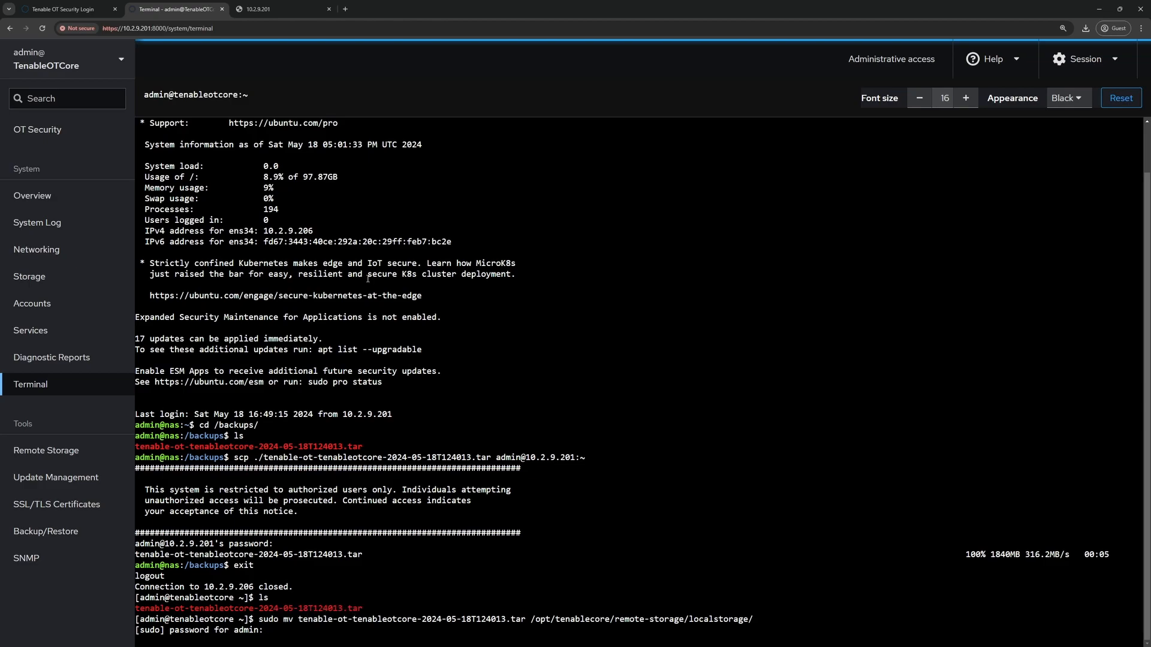
{"action": "key", "text": "Return"}
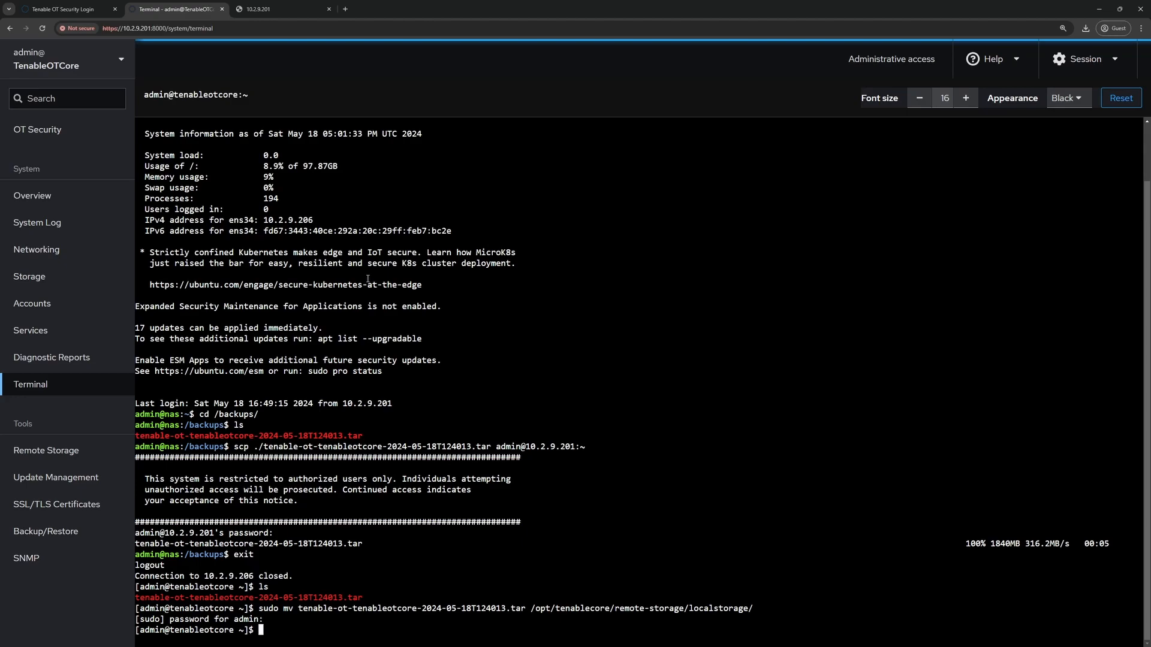
- Restore from local storage using tenable-ot-tenableotcore-2024-05-18T124013.tar and confirm the restore
{"action": "left_click", "coordinate": [56, 530]}
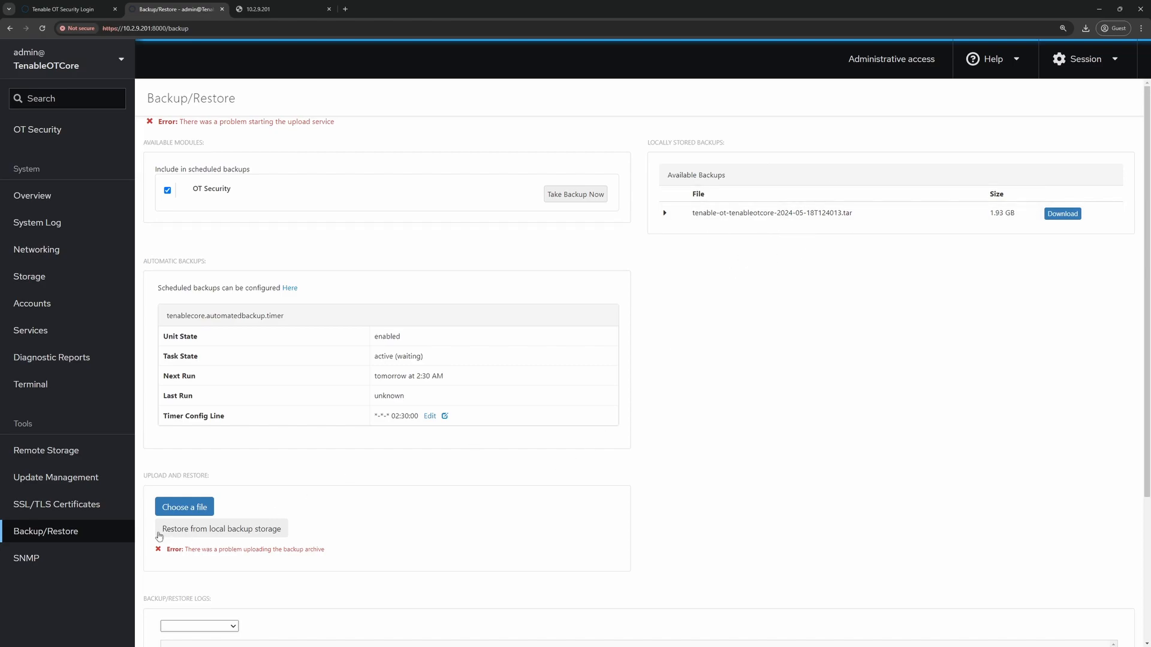
{"action": "left_click", "coordinate": [212, 529]}
{"action": "left_click", "coordinate": [404, 173]}
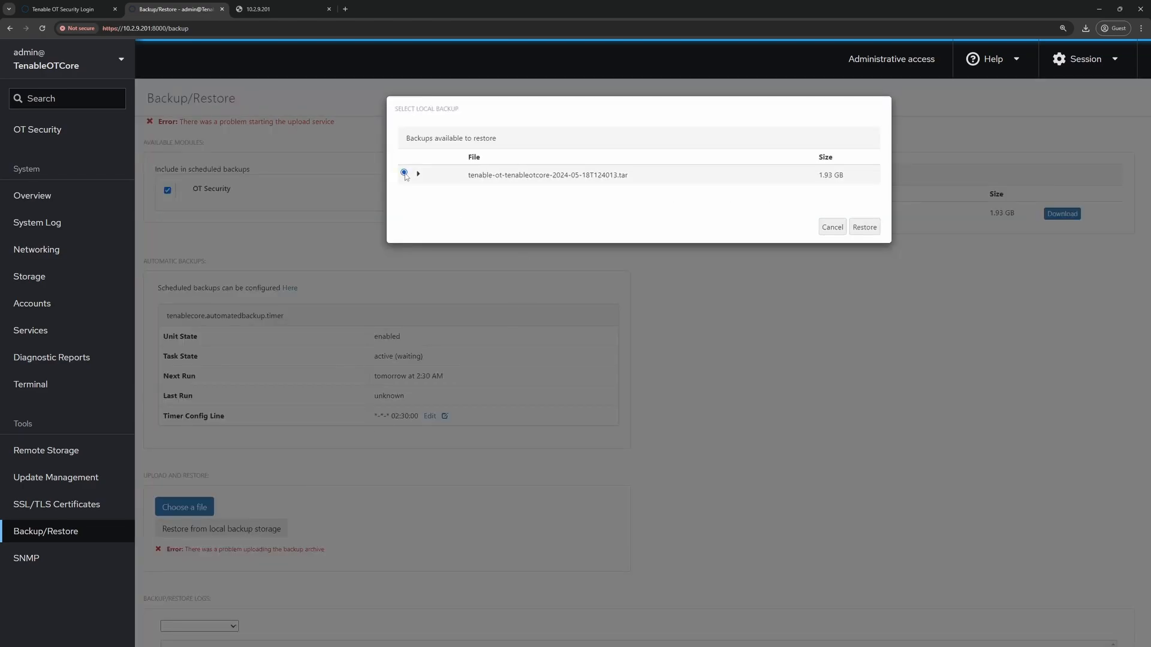
{"action": "left_click", "coordinate": [861, 232]}
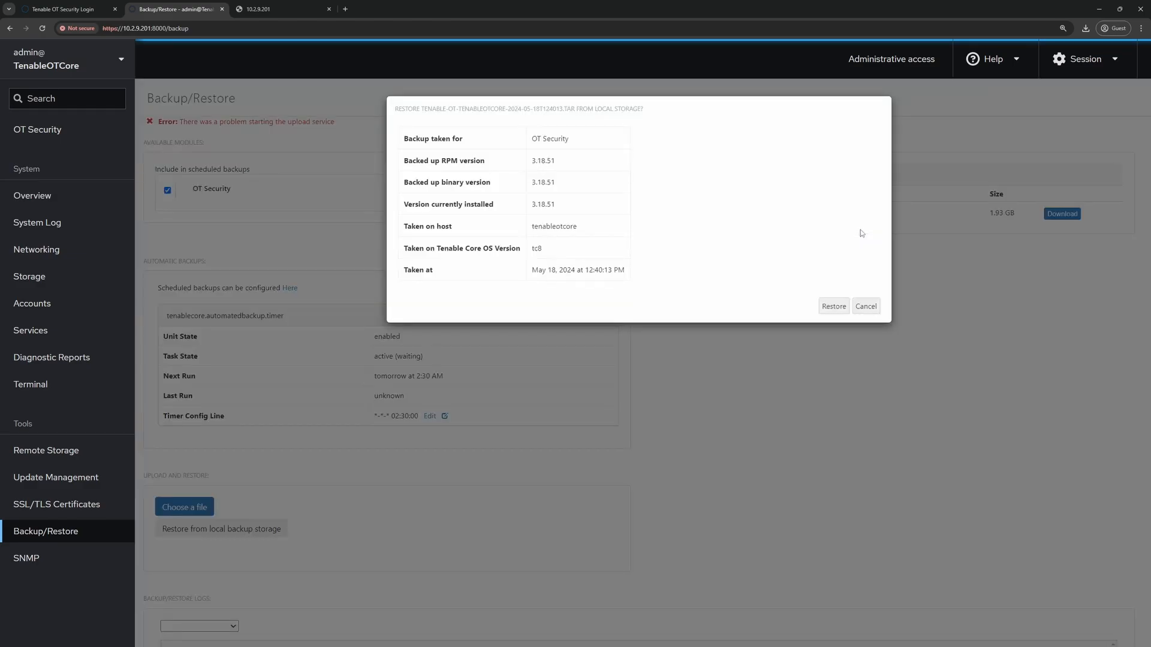
{"action": "left_click", "coordinate": [834, 307]}
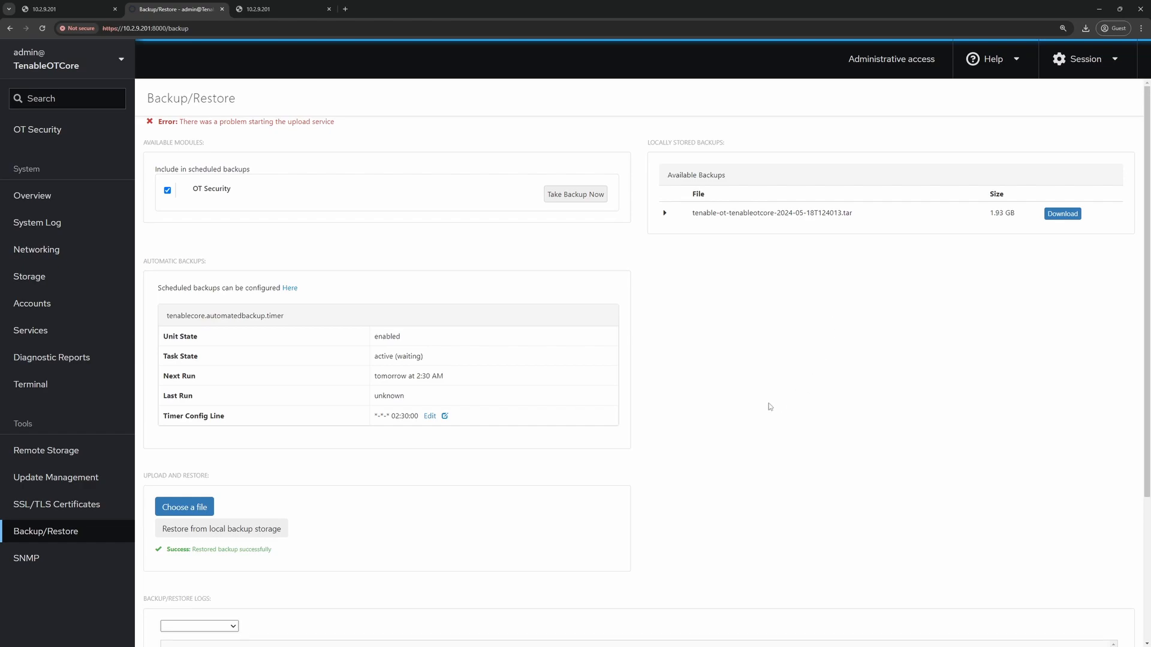
- Show Restore entries in Backup/Restore Logs, confirming 'Restore Succeeded'
{"action": "scroll", "coordinate": [769, 404], "scroll_direction": "down", "scroll_amount": 3}
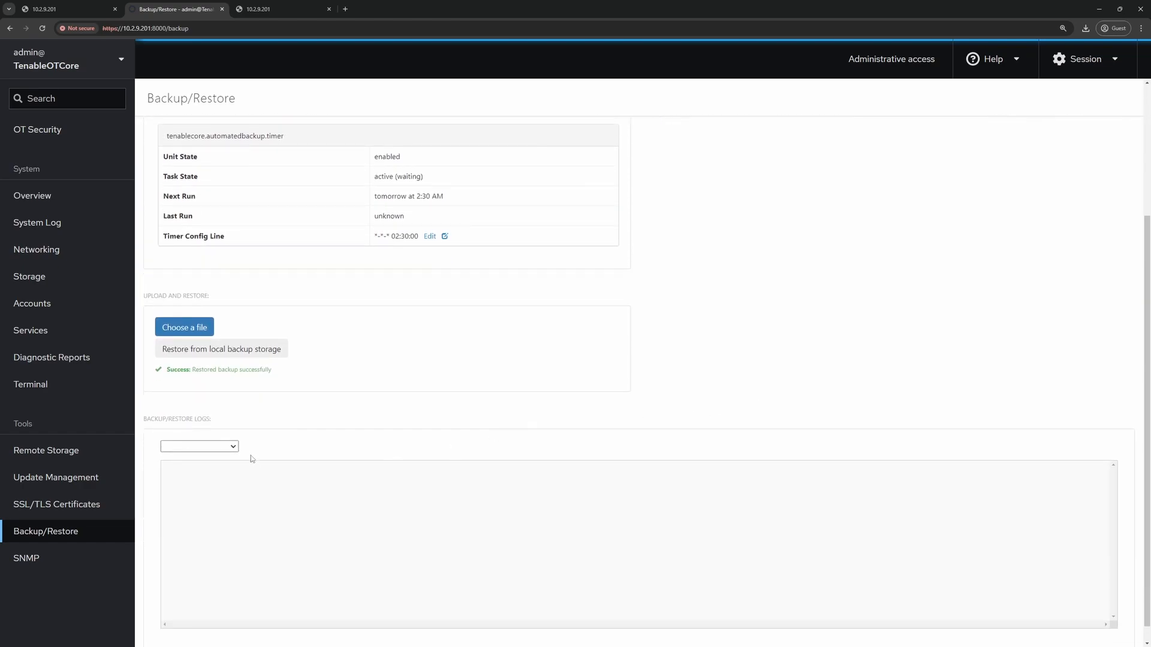
{"action": "left_click", "coordinate": [234, 449]}
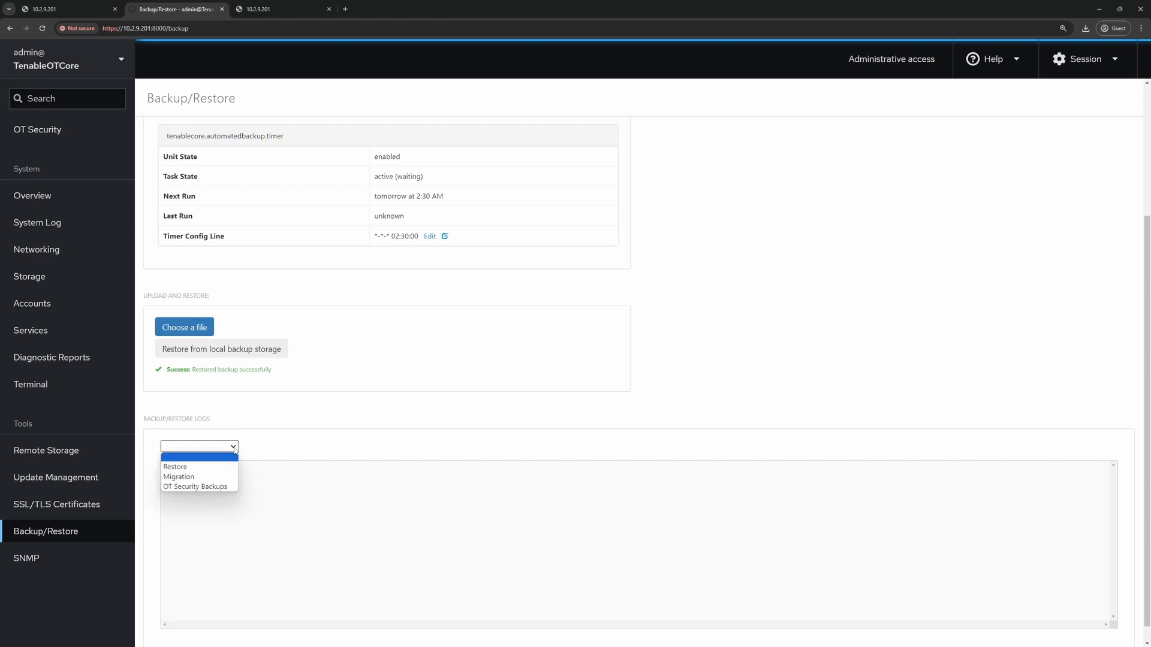
{"action": "left_click", "coordinate": [187, 468]}
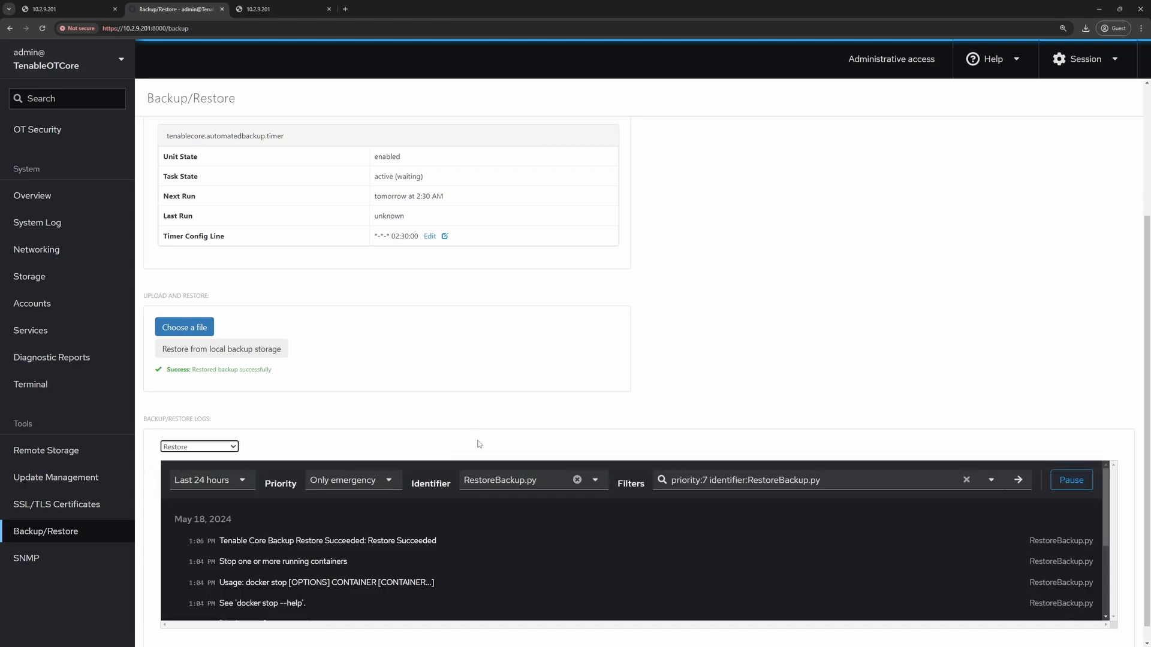
{"action": "scroll", "coordinate": [475, 373], "scroll_direction": "down", "scroll_amount": 1}
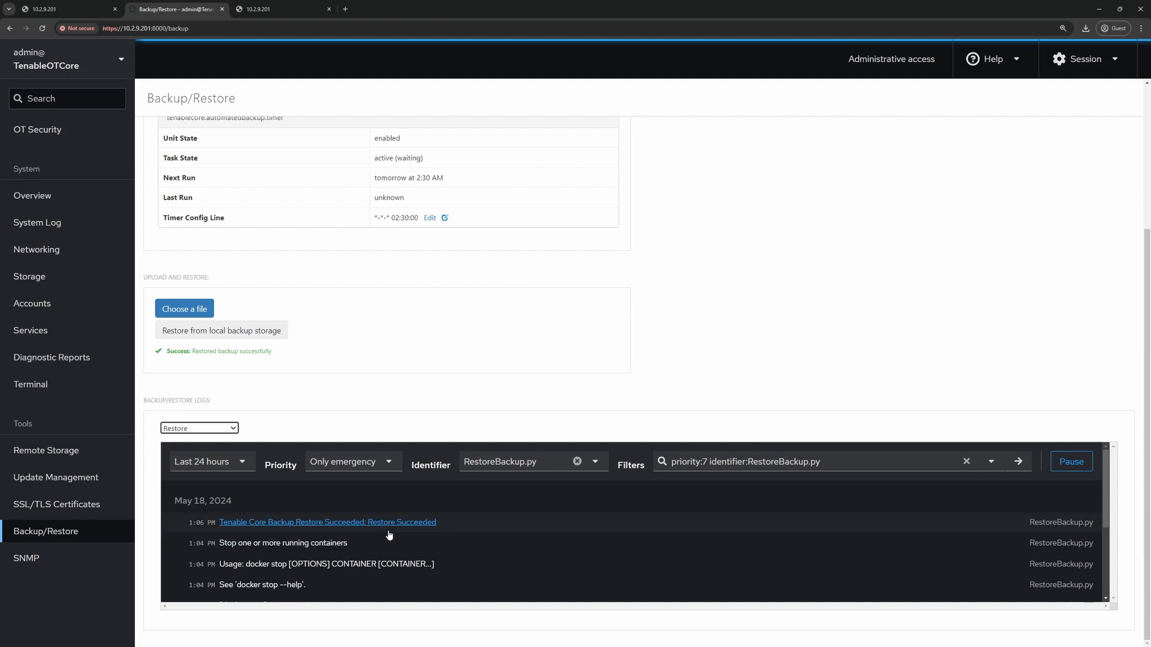
{"action": "scroll", "coordinate": [722, 362], "scroll_direction": "up", "scroll_amount": 3}
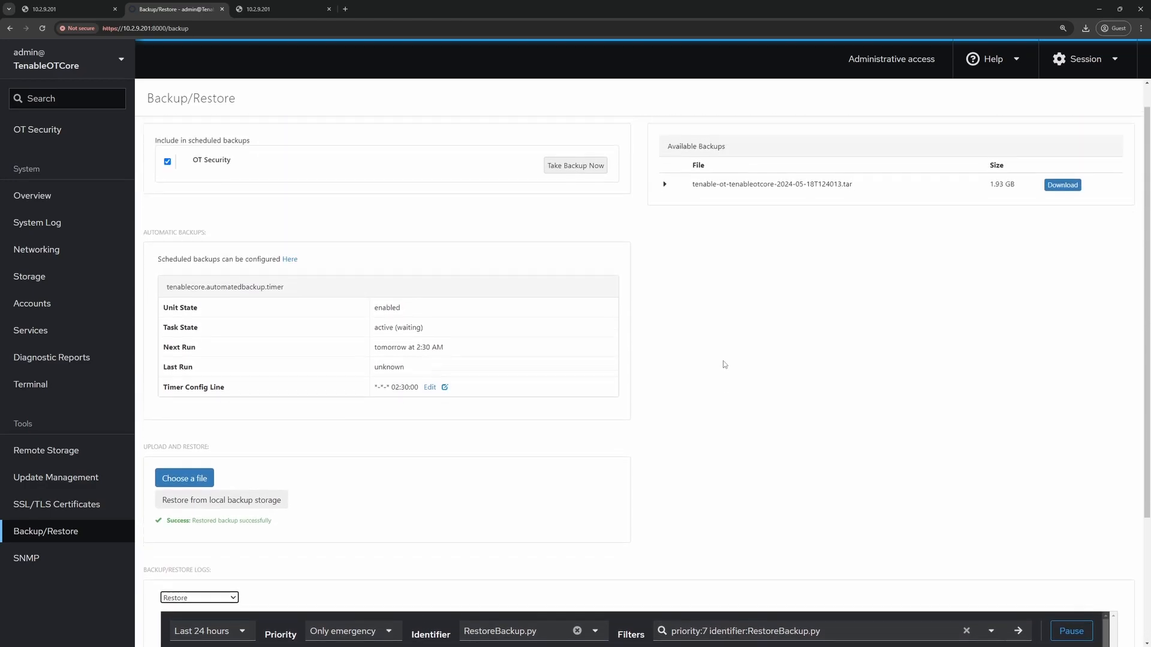
- Reload the OT Security site until the login screen appears
{"action": "left_click", "coordinate": [66, 13]}
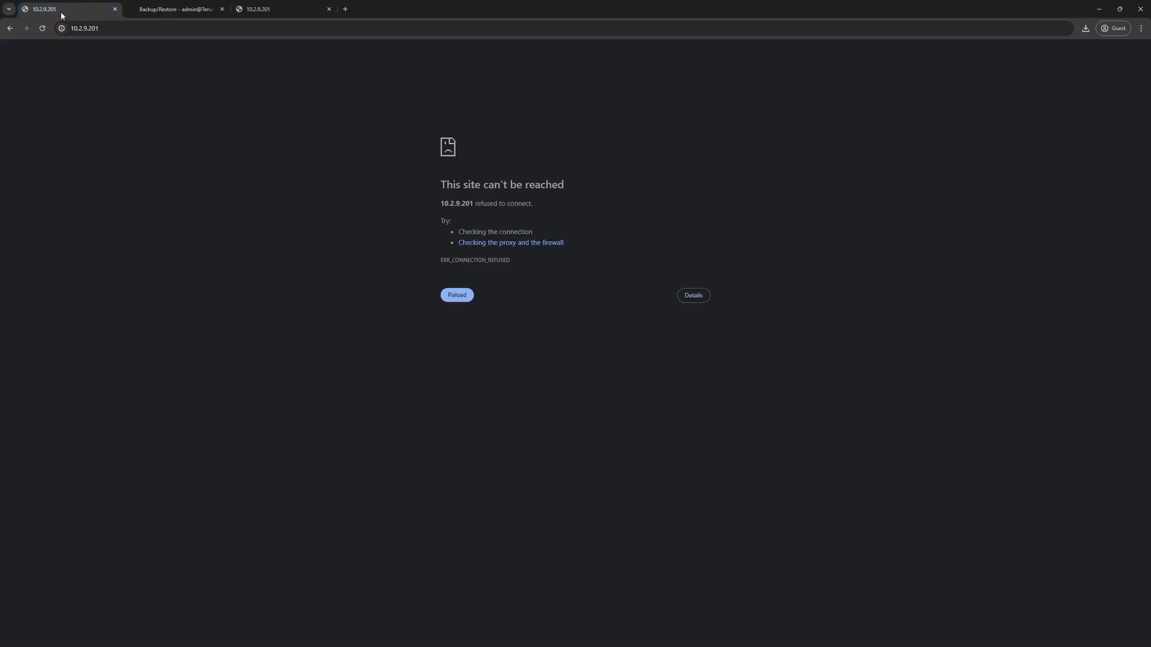
{"action": "left_click", "coordinate": [44, 29]}
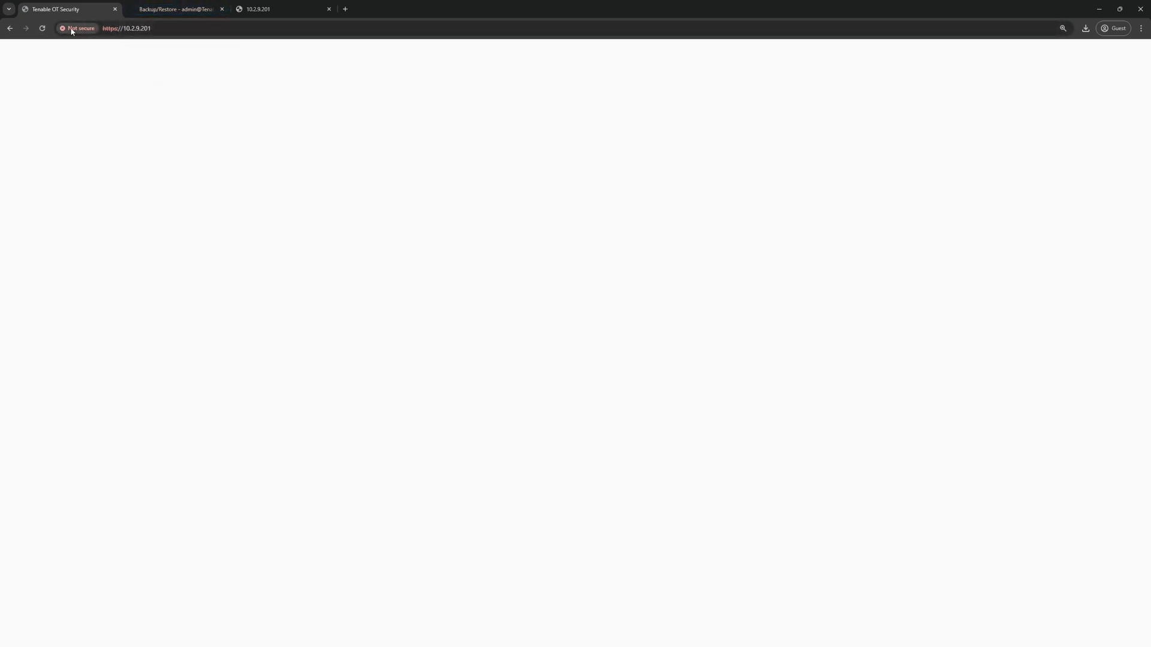
{"action": "left_click", "coordinate": [38, 33]}
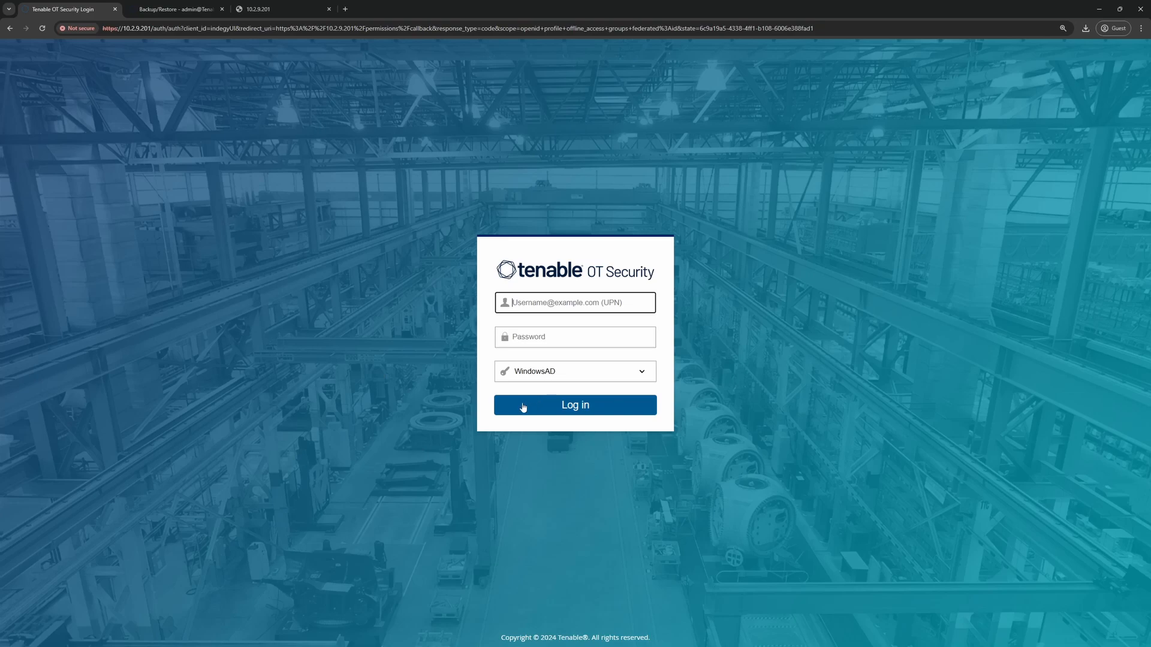
- Log in via Local user login with the local username and password
{"action": "left_click", "coordinate": [555, 375]}
{"action": "left_click", "coordinate": [553, 399]}
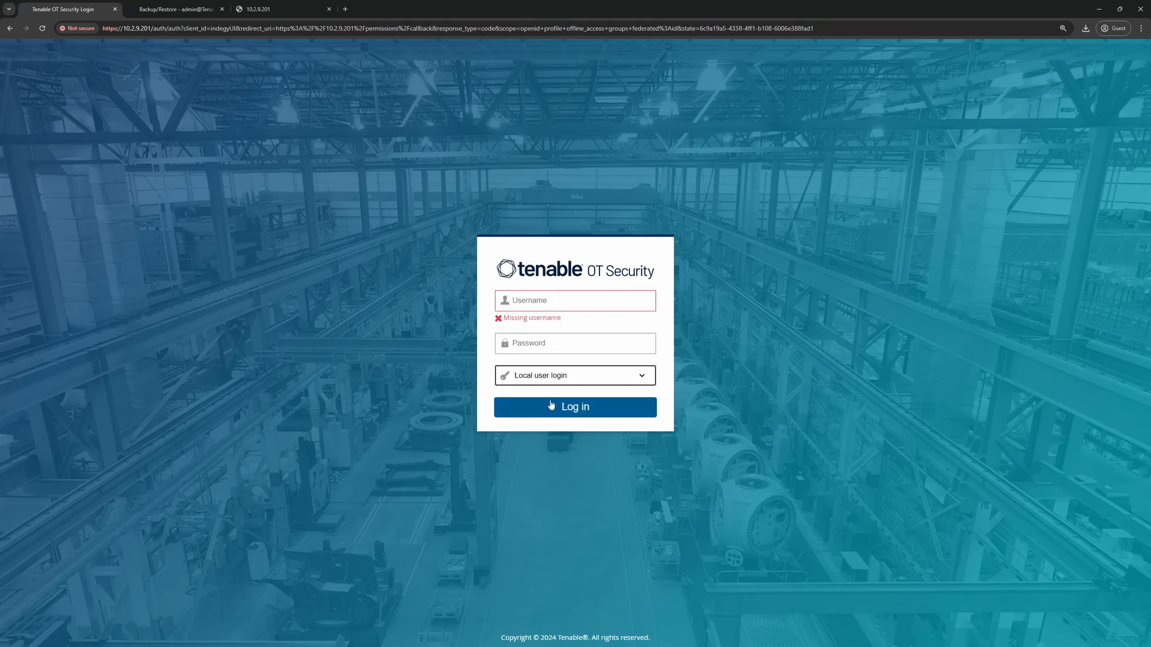
{"action": "left_click", "coordinate": [535, 303]}
{"action": "type", "text": "otadmin"}
{"action": "key", "text": "Tab"}
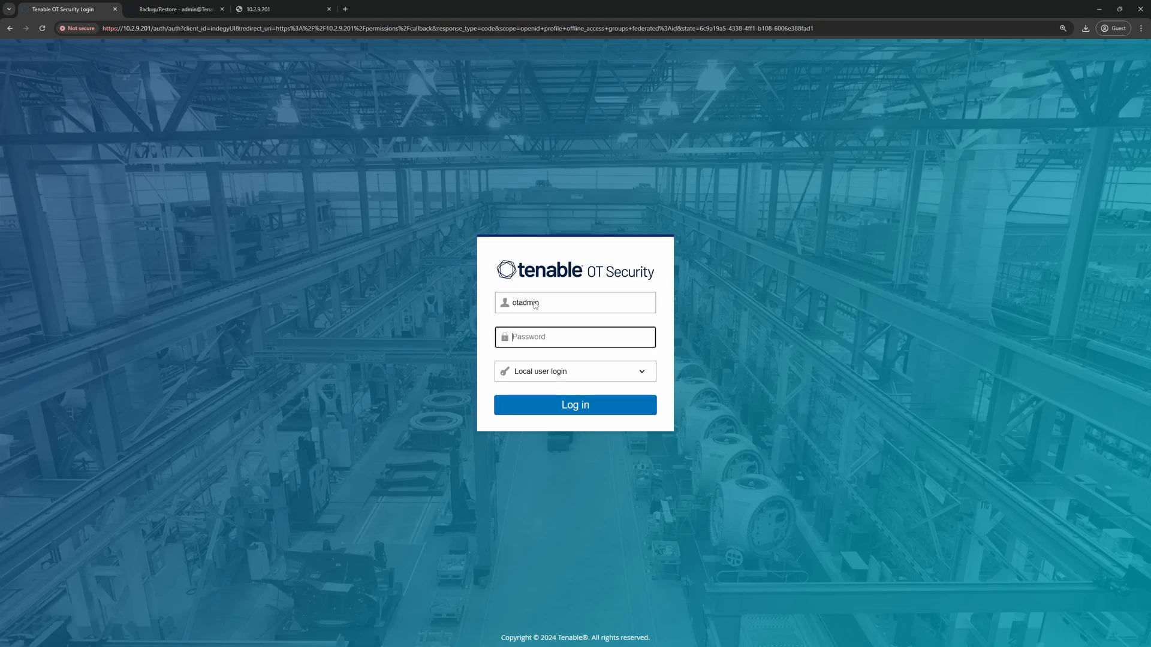
{"action": "type", "text": "**************"}
{"action": "key", "text": "Return"}
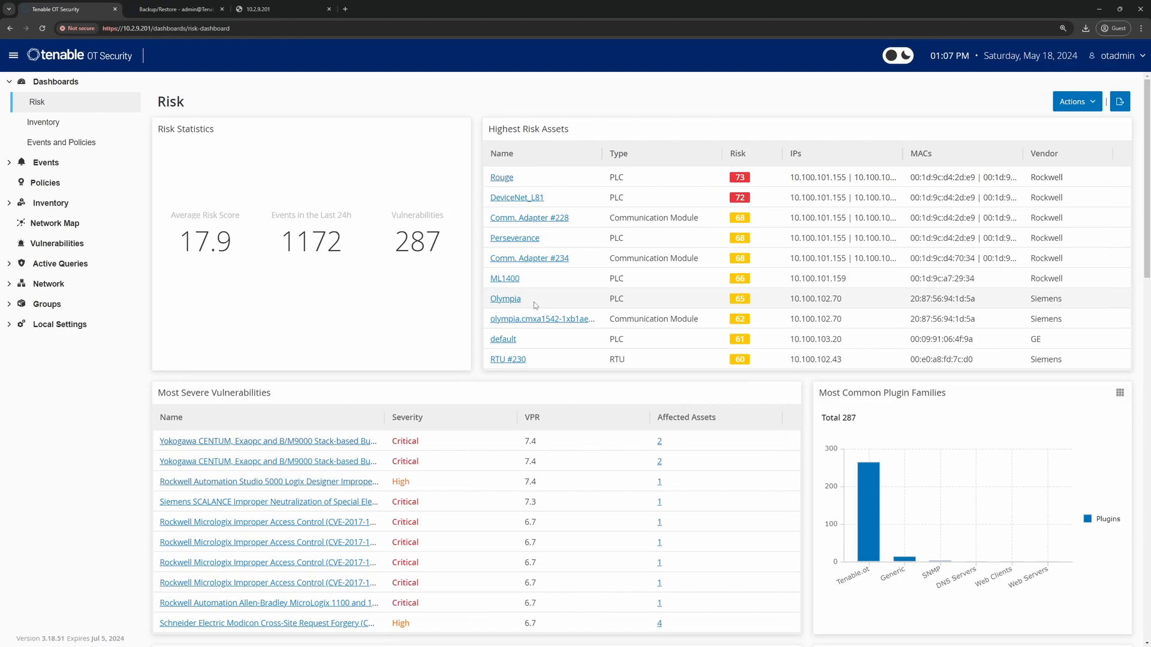
- Review the restored list of 309 policies
{"action": "left_click", "coordinate": [44, 186]}
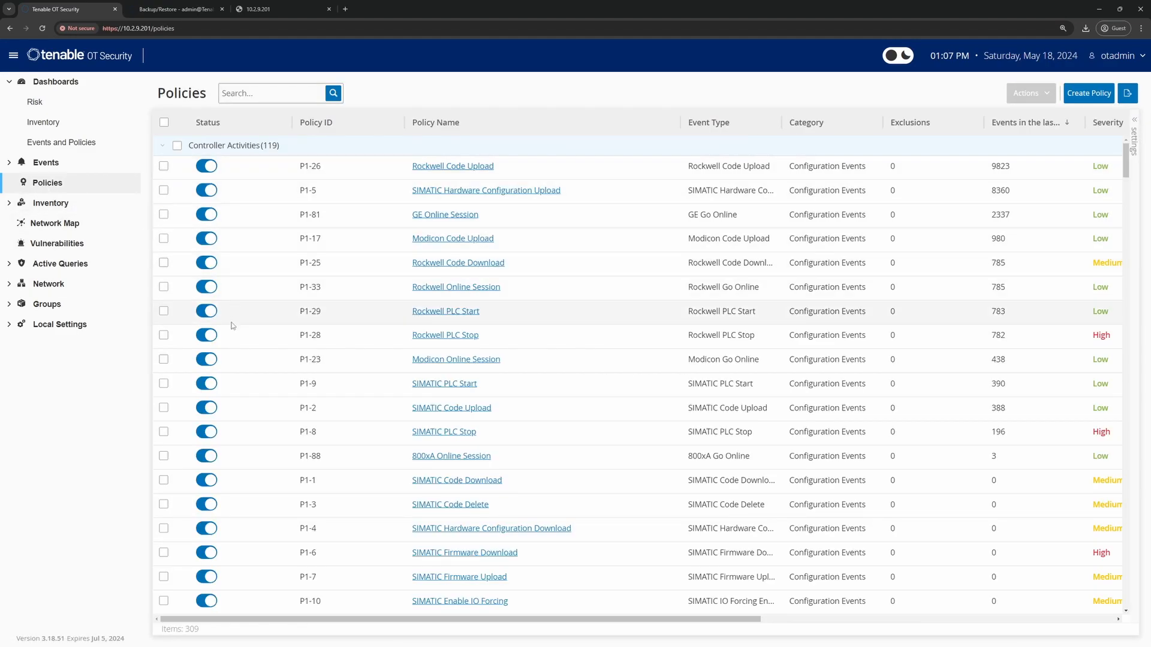
{"action": "scroll", "coordinate": [241, 406], "scroll_direction": "down", "scroll_amount": 2}
{"action": "scroll", "coordinate": [239, 405], "scroll_direction": "down", "scroll_amount": 3}
{"action": "scroll", "coordinate": [239, 404], "scroll_direction": "up", "scroll_amount": 6}
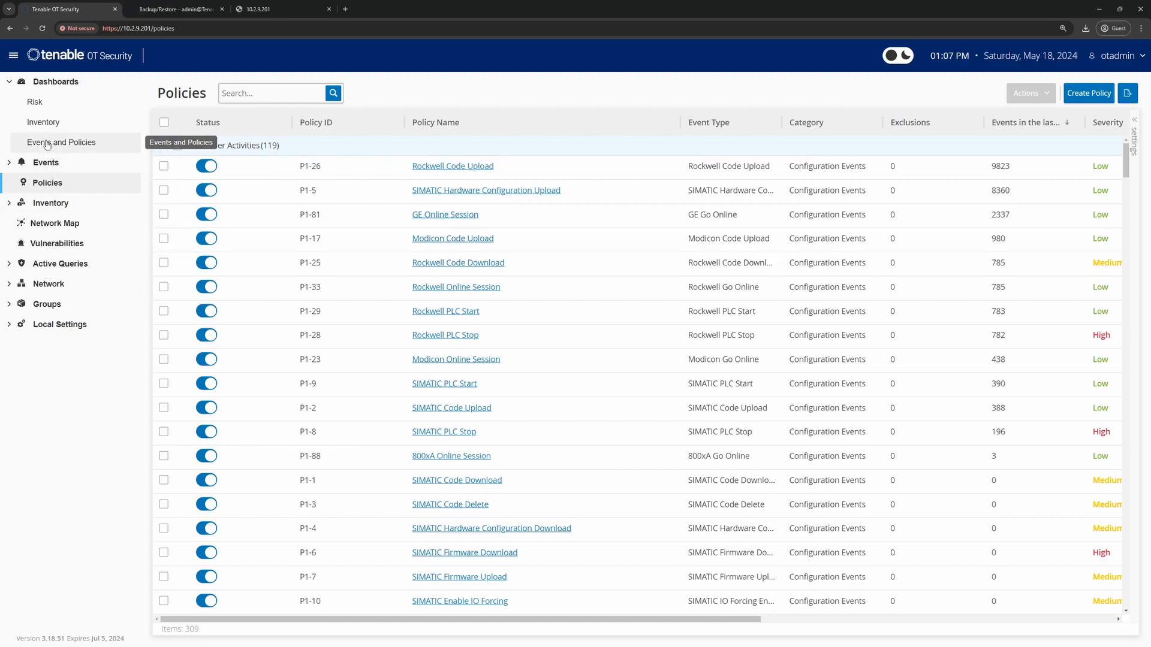
- View All Assets (349), then open Hidden Assets under Environment Configuration
{"action": "left_click", "coordinate": [44, 203]}
{"action": "left_click", "coordinate": [45, 223]}
{"action": "scroll", "coordinate": [302, 343], "scroll_direction": "down", "scroll_amount": 10}
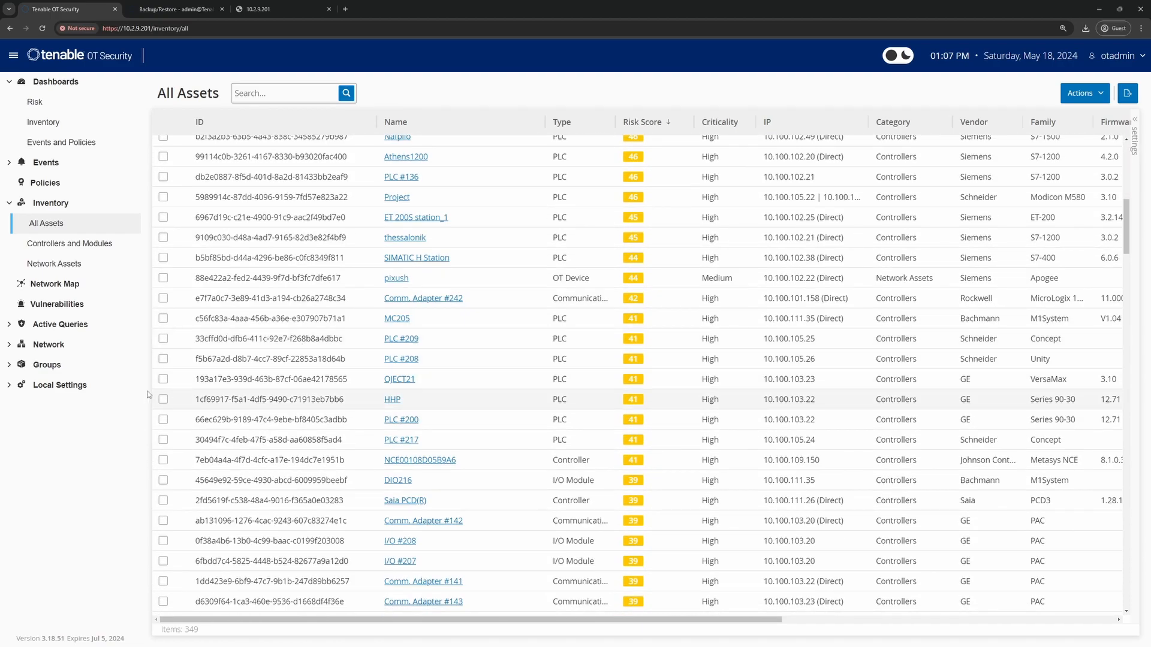
{"action": "left_click", "coordinate": [70, 386]}
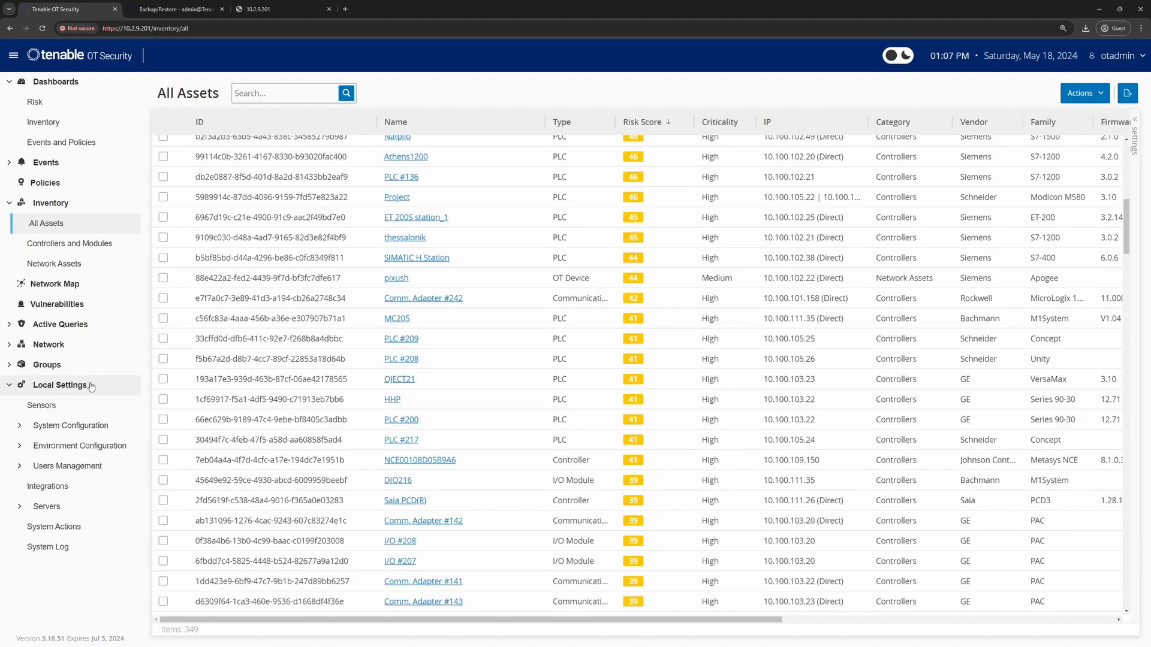
{"action": "left_click", "coordinate": [68, 445]}
{"action": "left_click", "coordinate": [64, 486]}
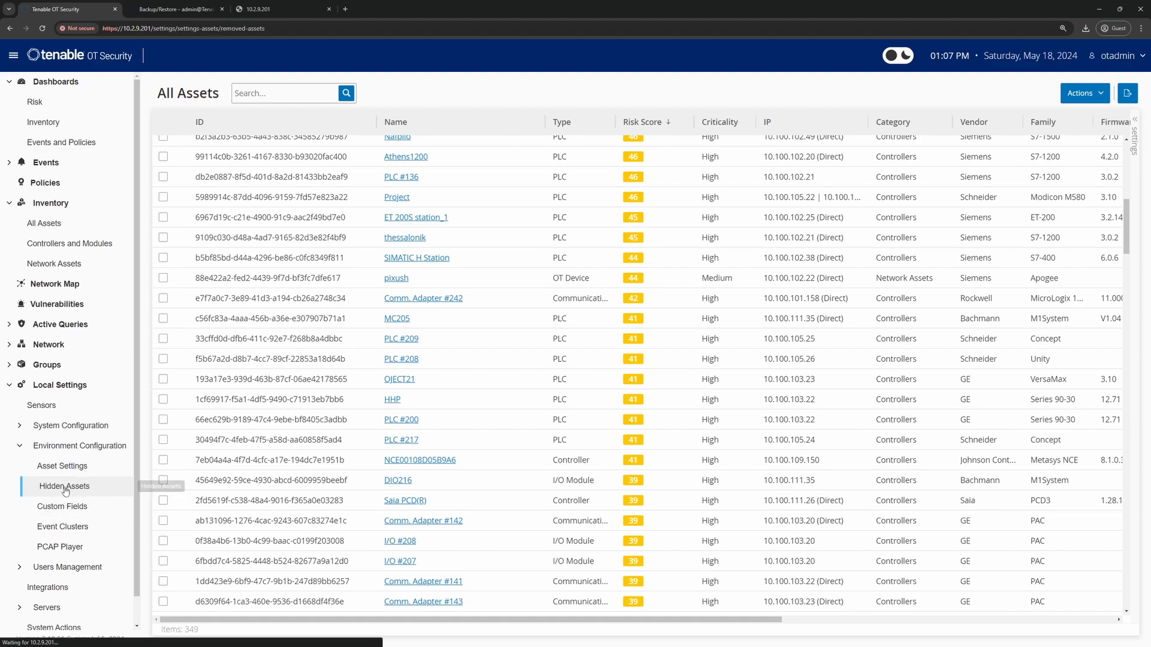